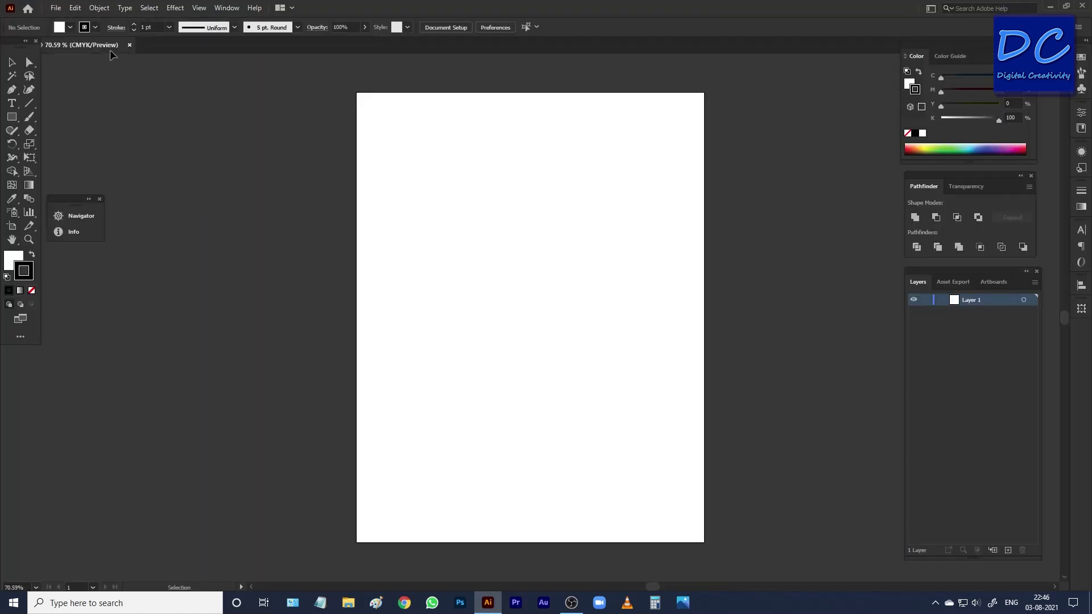
Open the File menu over the blank Letter-size document.
left_click(75, 7)
mouse_move(56, 8)
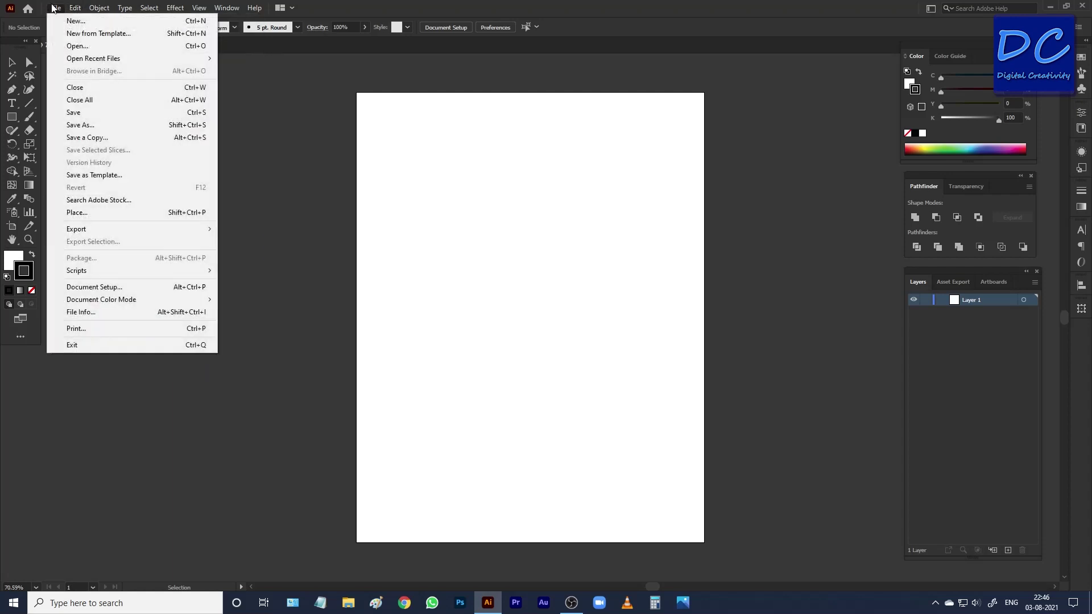
Place the nojan-namdar portrait from Downloads, dragged out to roughly artboard size.
left_click(101, 215)
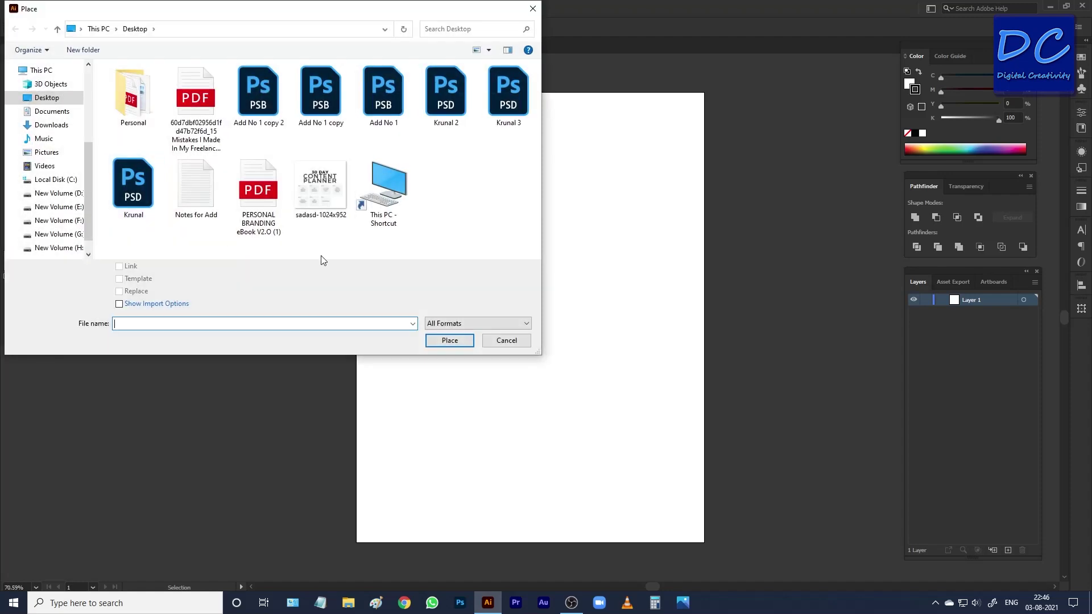
left_click(66, 126)
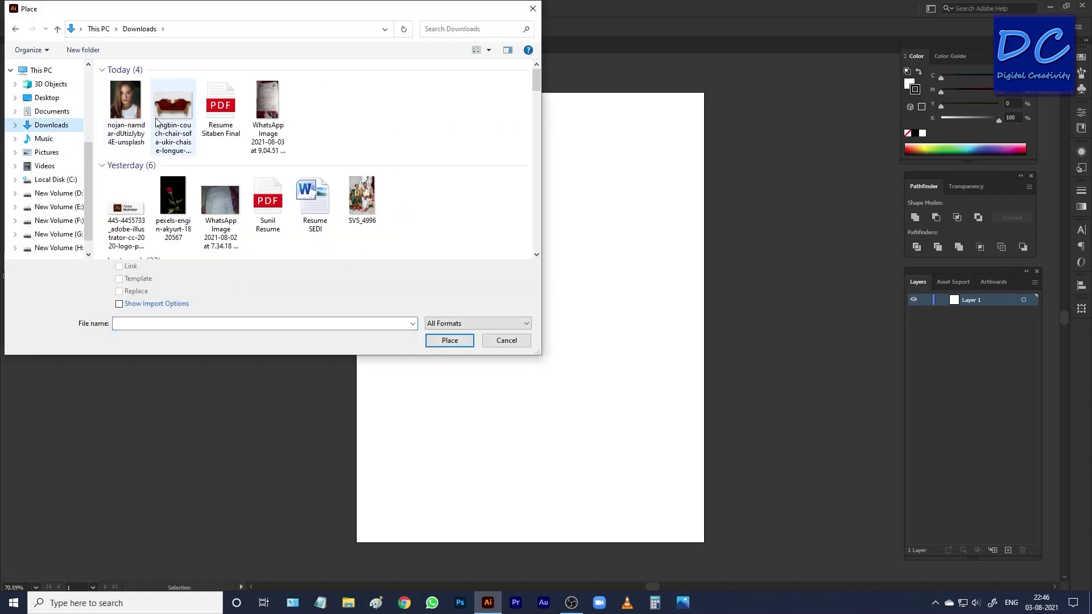
left_click(136, 125)
left_click(450, 340)
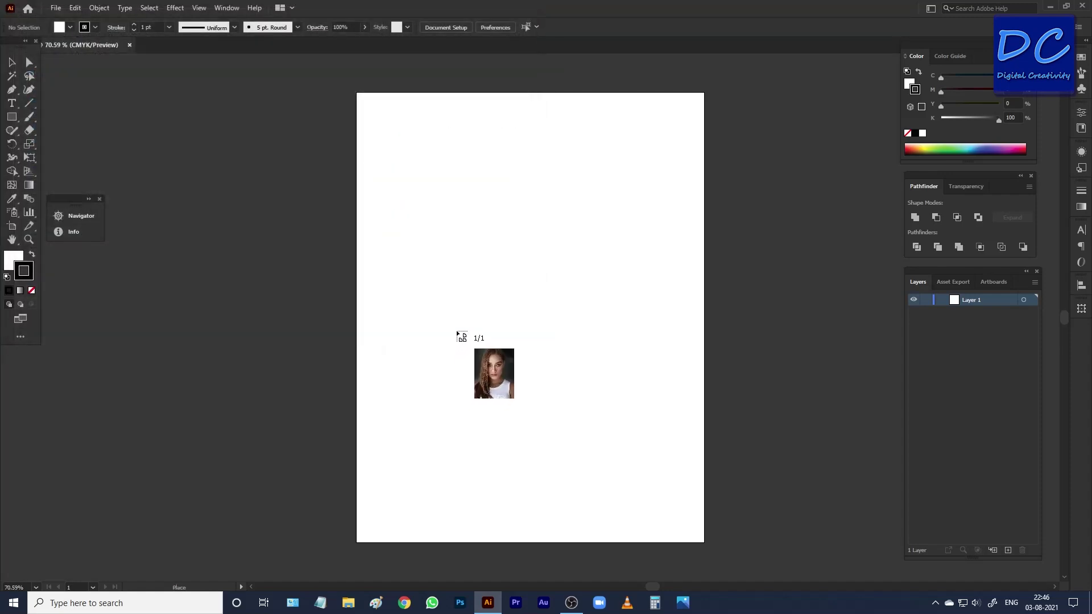
left_click_drag(389, 90, 652, 377)
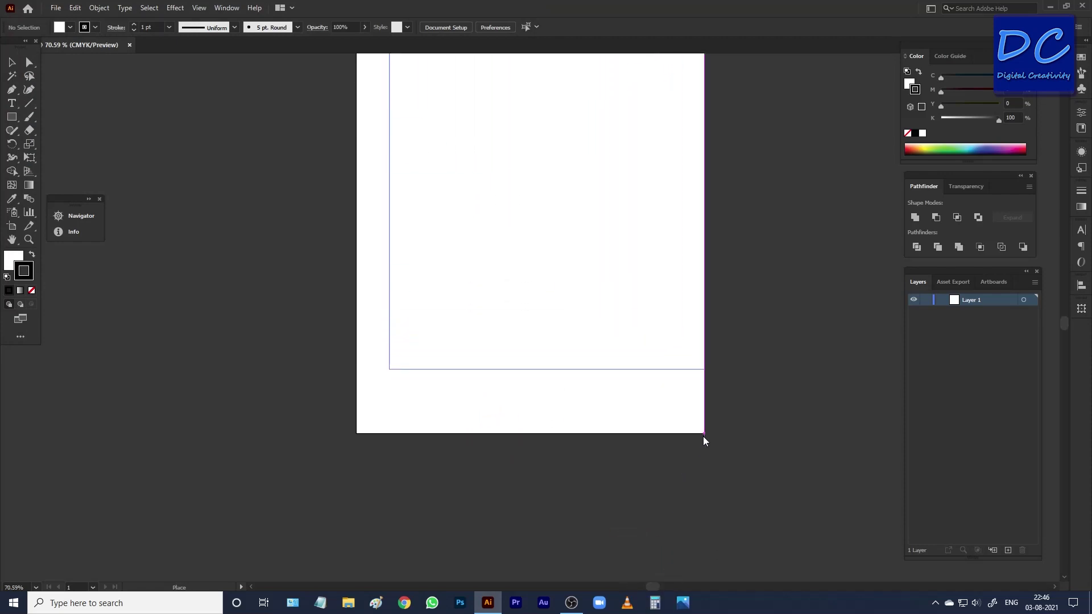
left_click_drag(652, 377, 783, 433)
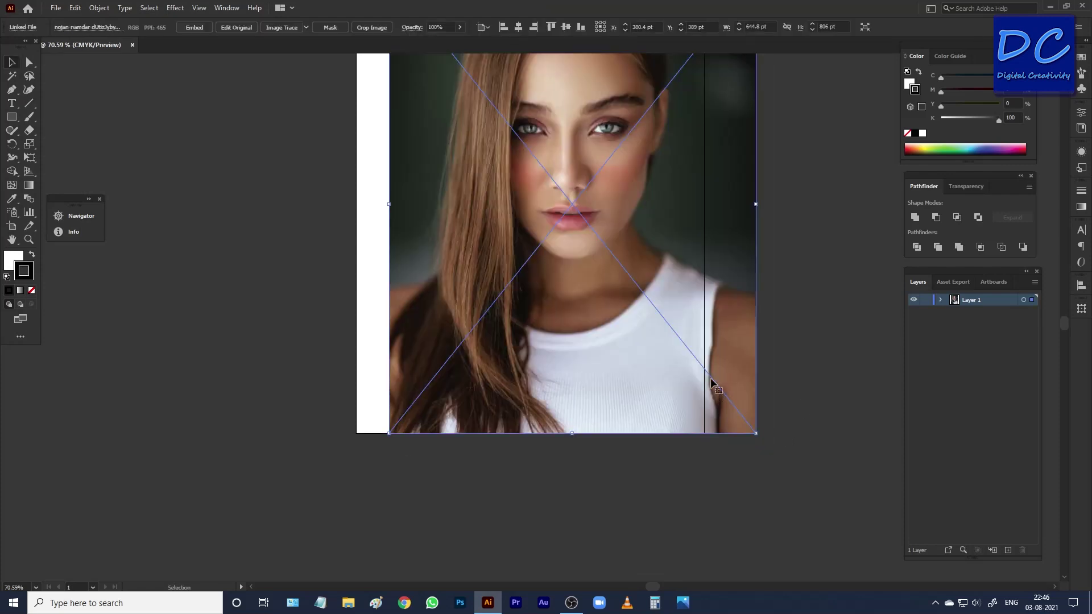
Resize the photo to about 608 by 760 pt and move it inside the artboard.
scroll(708, 357, "down", 2)
scroll(707, 352, "up", 1)
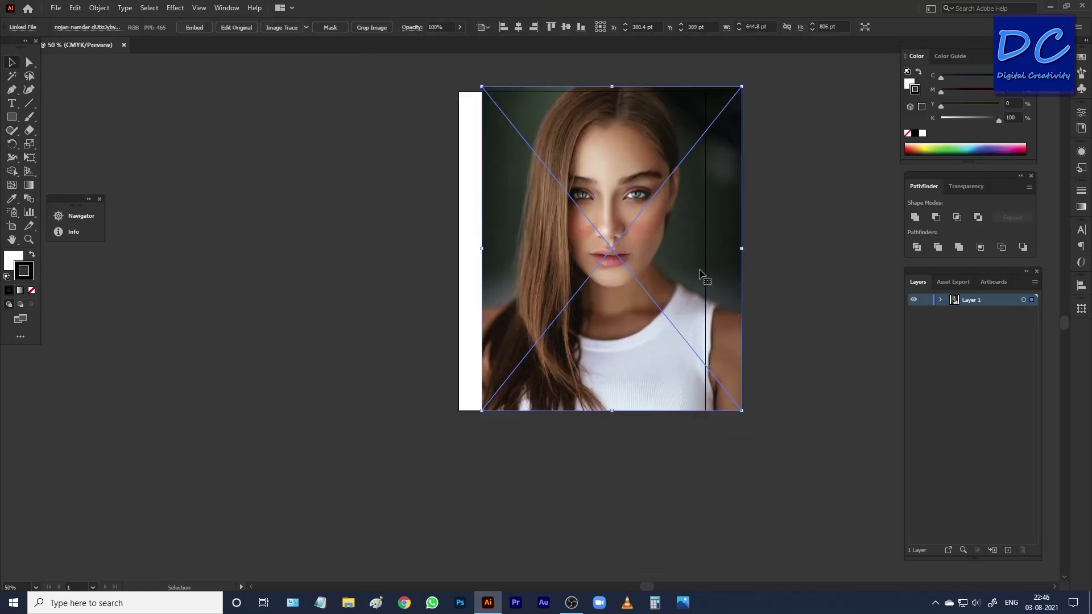
left_click_drag(741, 86, 729, 92)
left_click_drag(670, 193, 644, 189)
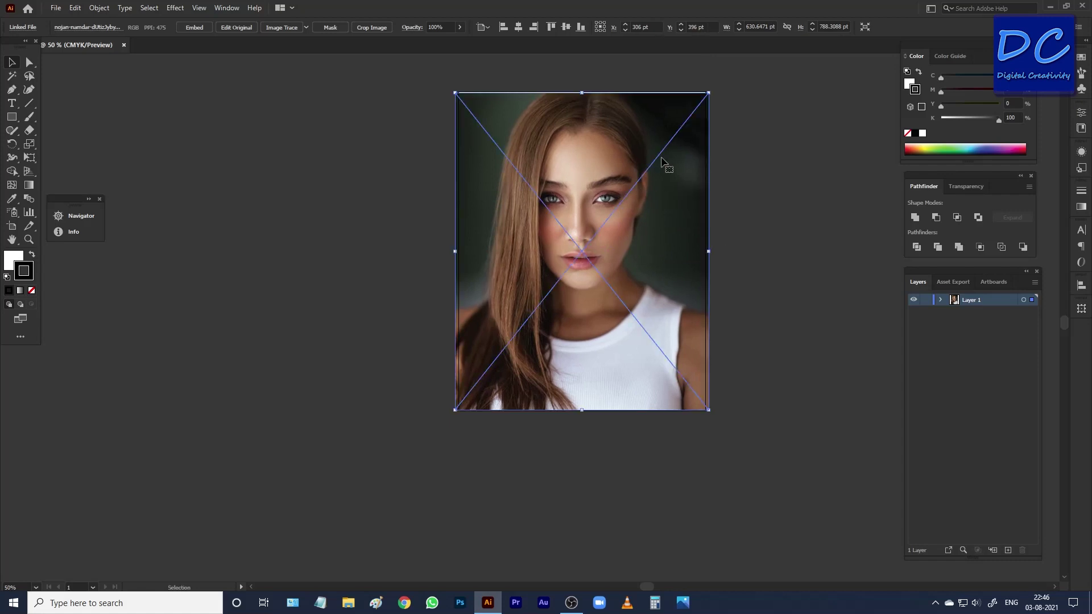
left_click_drag(708, 92, 705, 96)
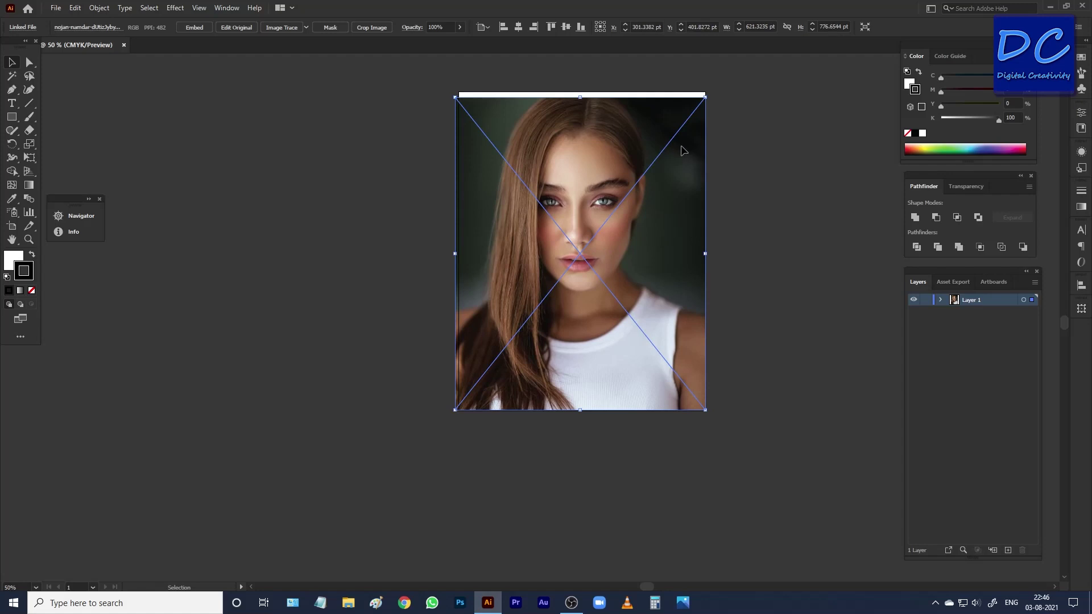
left_click_drag(683, 149, 687, 151)
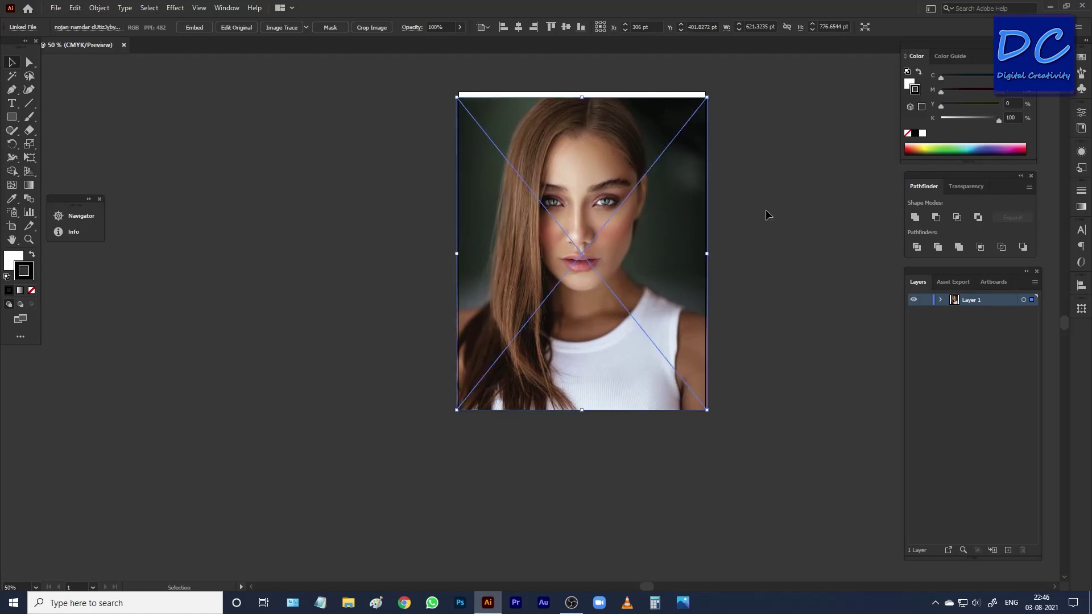
left_click_drag(708, 99, 703, 104)
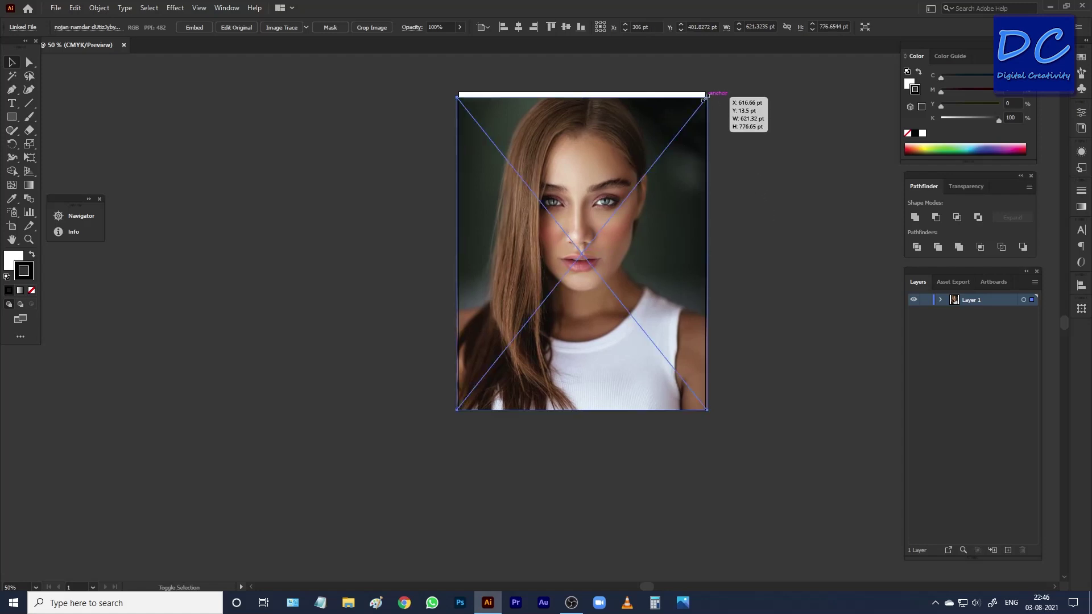
left_click_drag(685, 151, 685, 143)
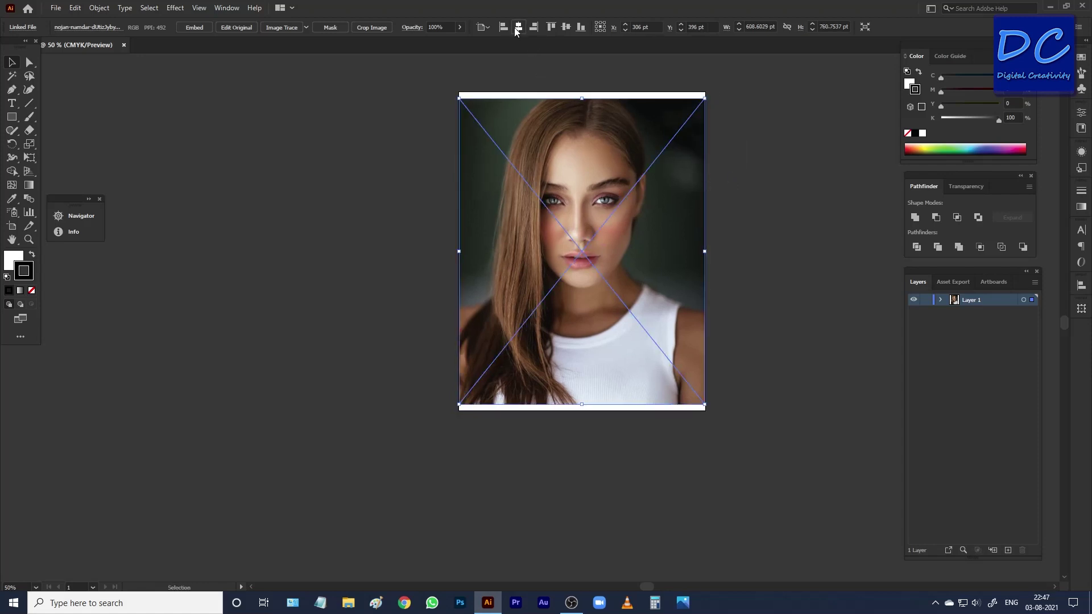
Embed the photo in the document and deselect it.
left_click(194, 28)
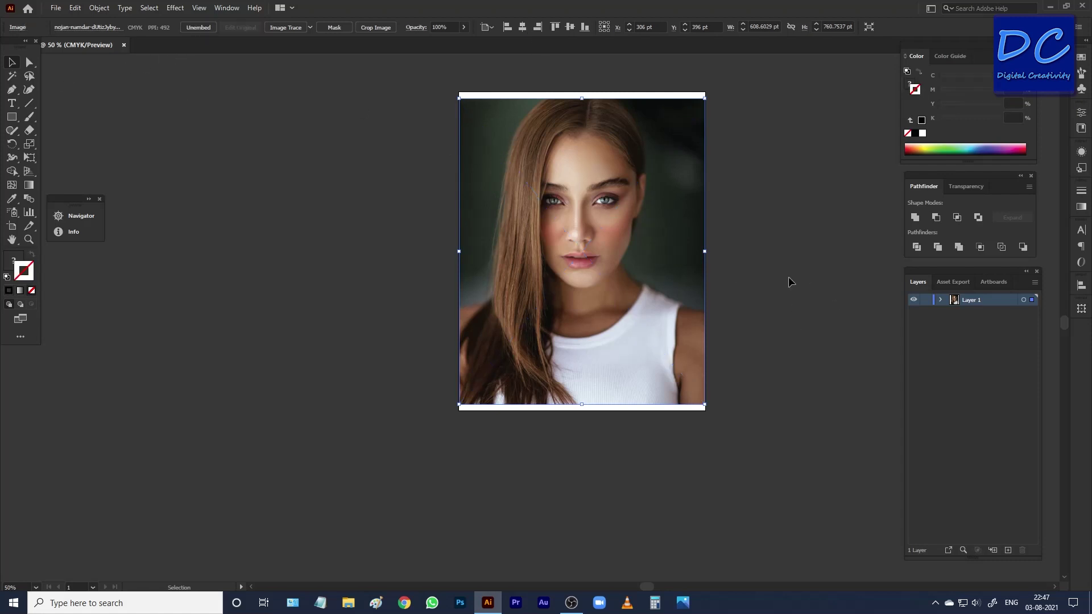
left_click(781, 260)
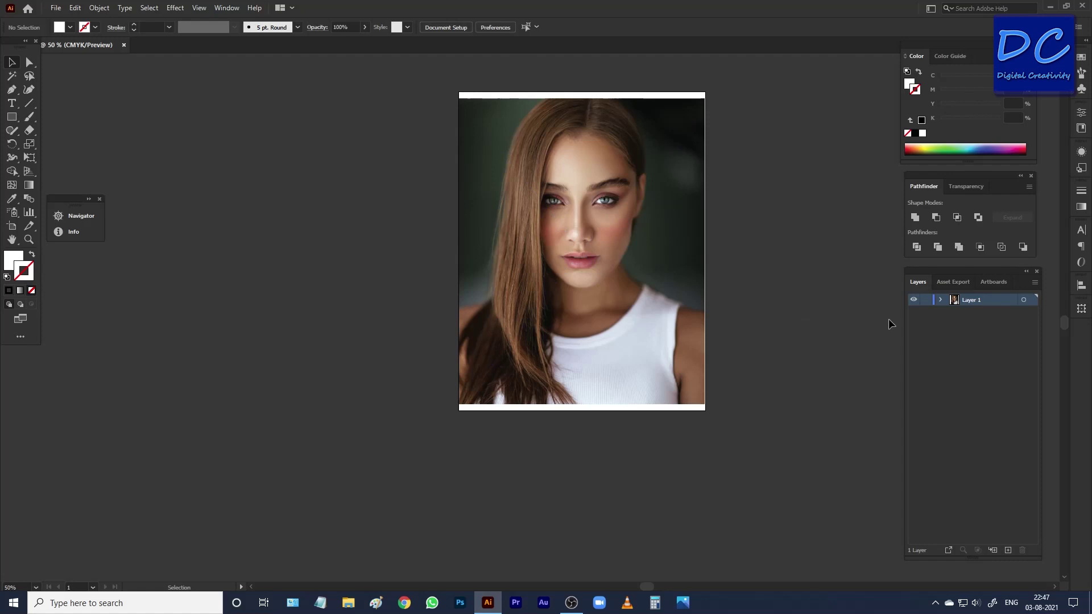
left_click(661, 296)
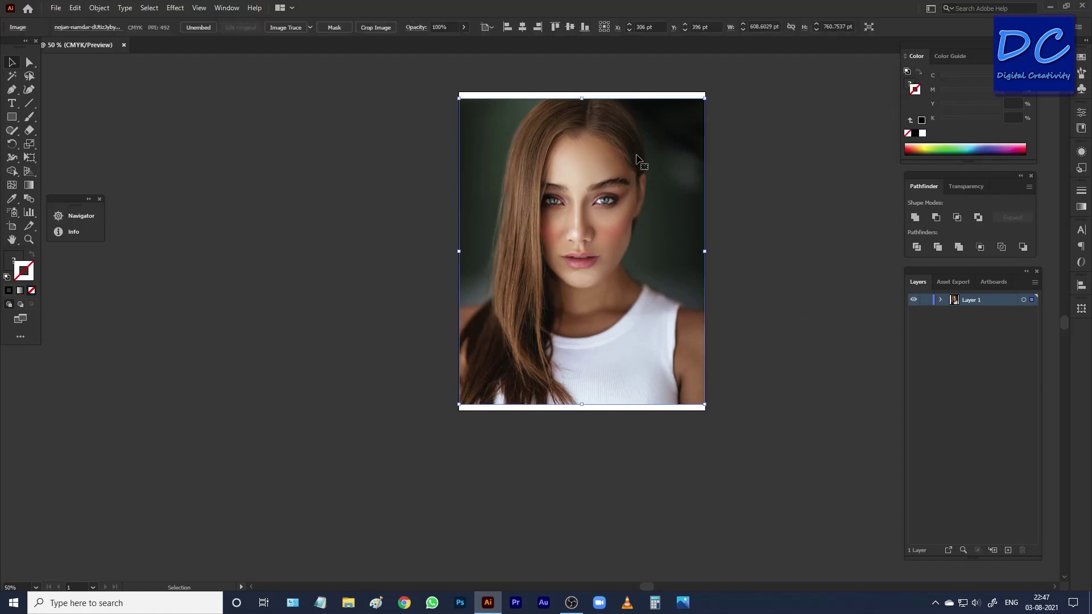
left_click(803, 176)
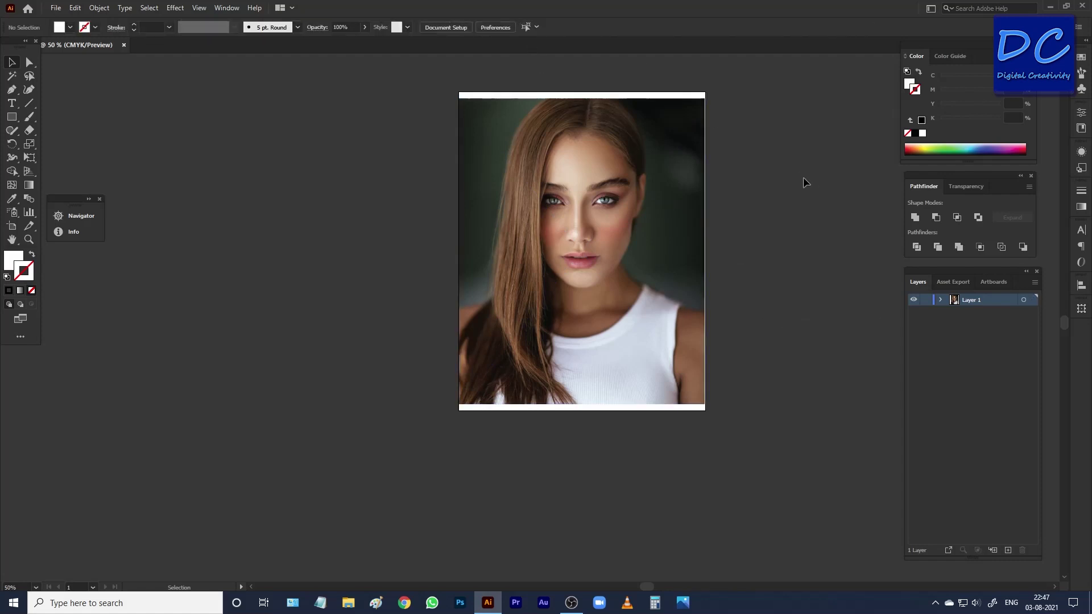
scroll(630, 254, "up", 4)
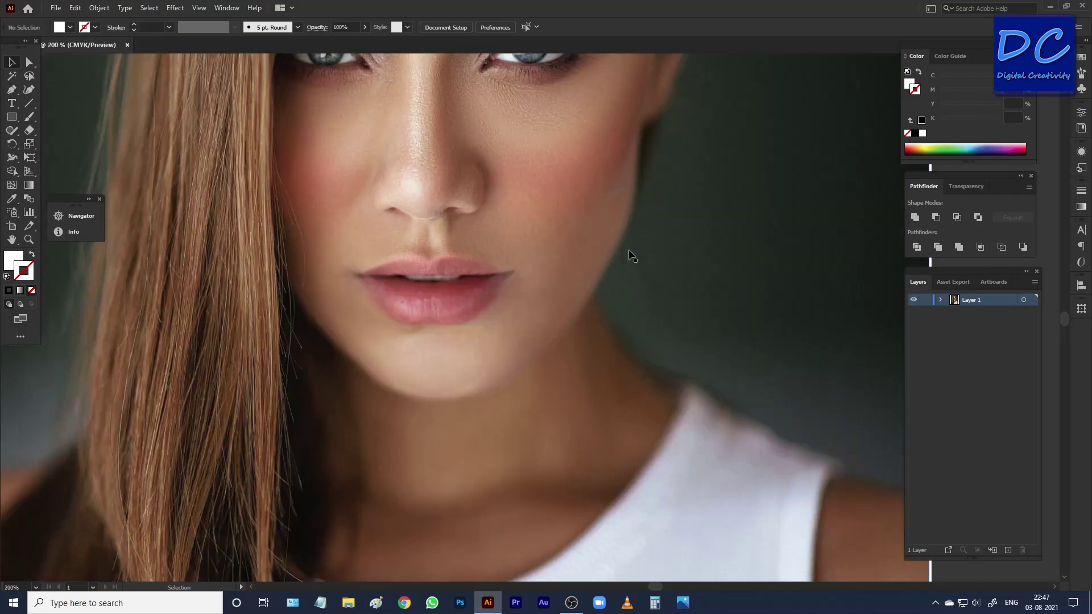
scroll(631, 254, "down", 2)
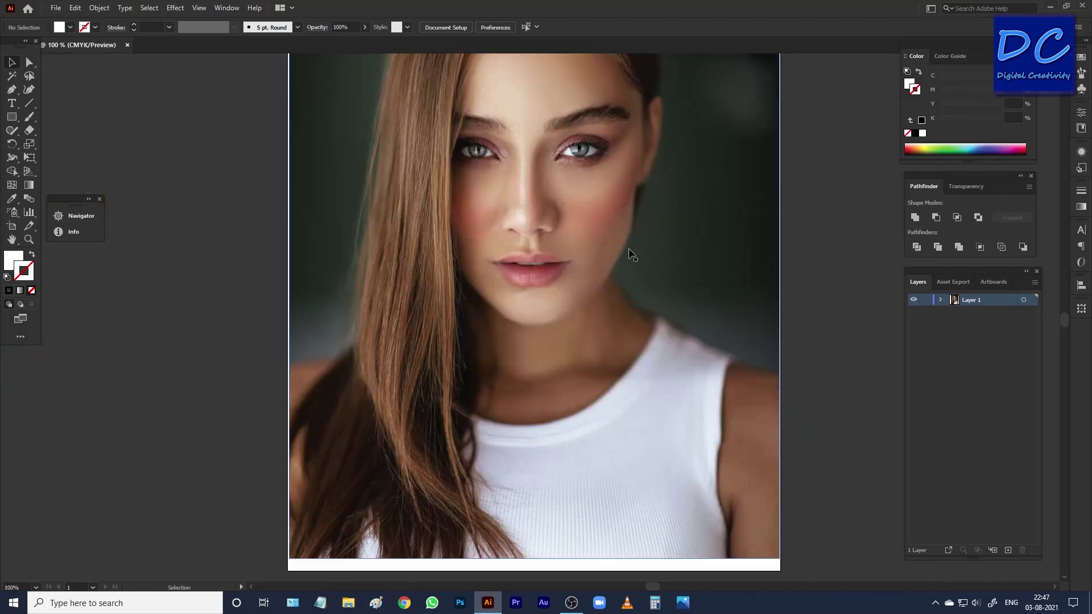
Add a new layer above the photo and zoom in on the eyebrows with the Pen tool.
left_click(1008, 550)
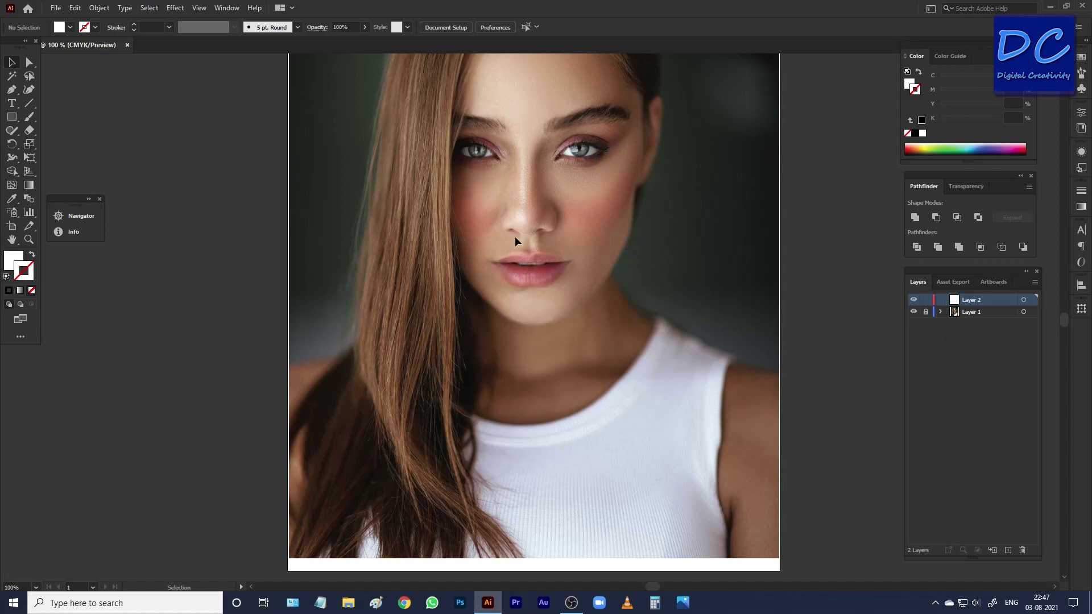
key("p")
scroll(597, 135, "up", 1)
scroll(595, 135, "up", 1)
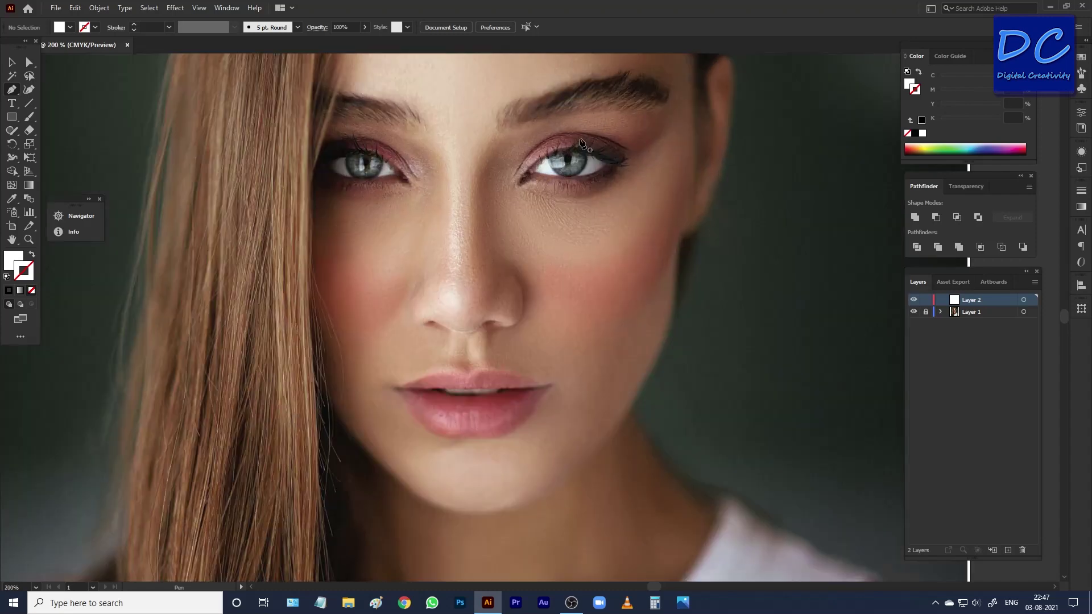
mouse_move(581, 108)
left_mouse_down()
mouse_move(592, 200)
mouse_move(603, 196)
left_mouse_up()
mouse_move(600, 158)
left_mouse_down()
mouse_move(597, 183)
mouse_move(583, 181)
left_mouse_up()
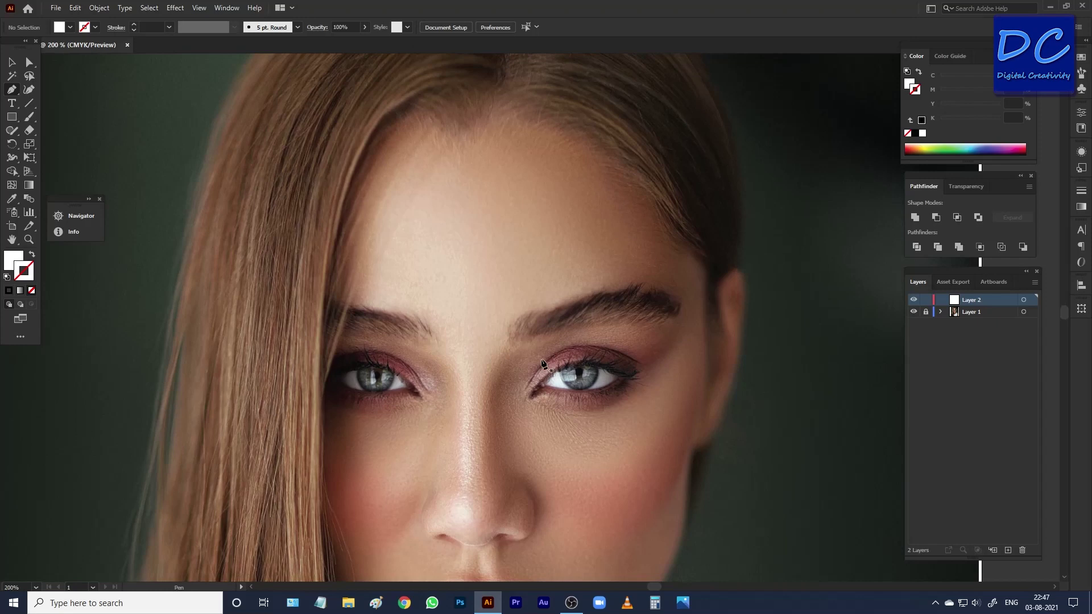
Start a path at the inner eyebrow with a black #000000 stroke and no fill.
left_click_drag(528, 342, 529, 365)
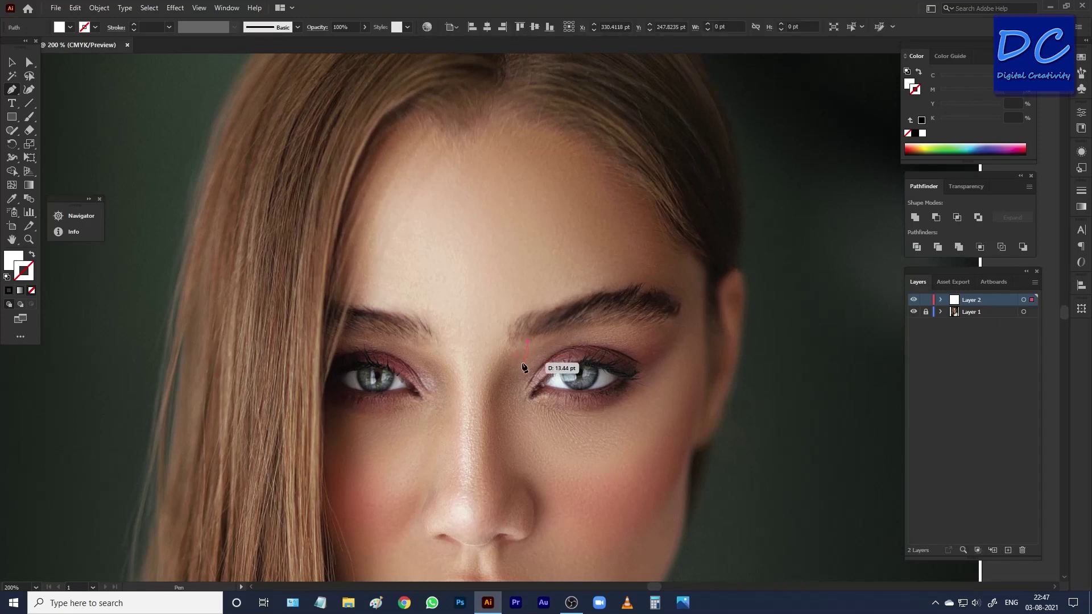
left_click_drag(530, 366, 530, 378)
key("shift+x")
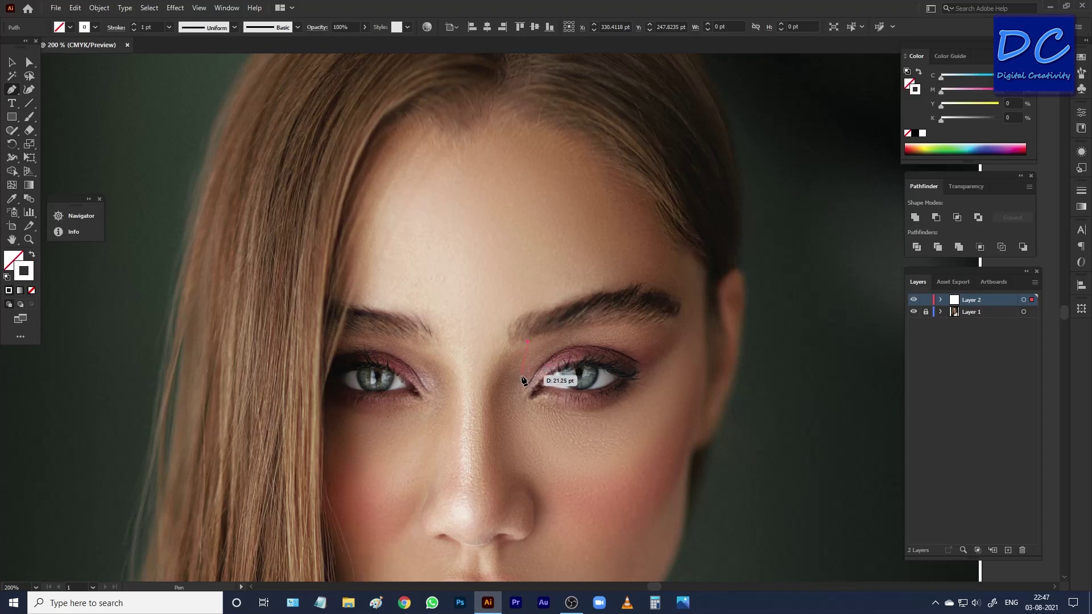
double_click(21, 279)
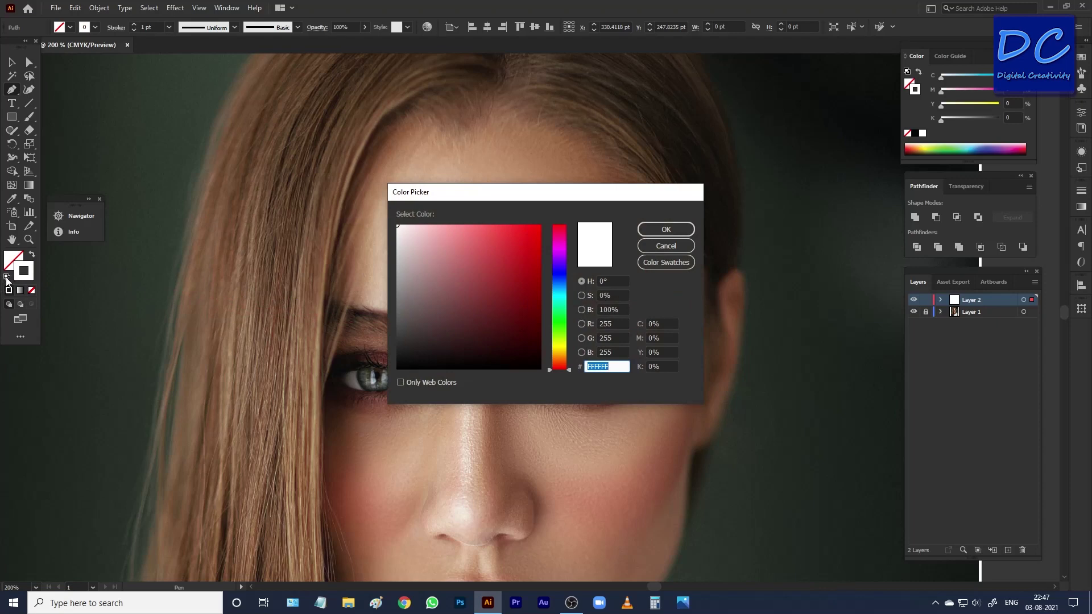
left_click_drag(422, 353, 391, 375)
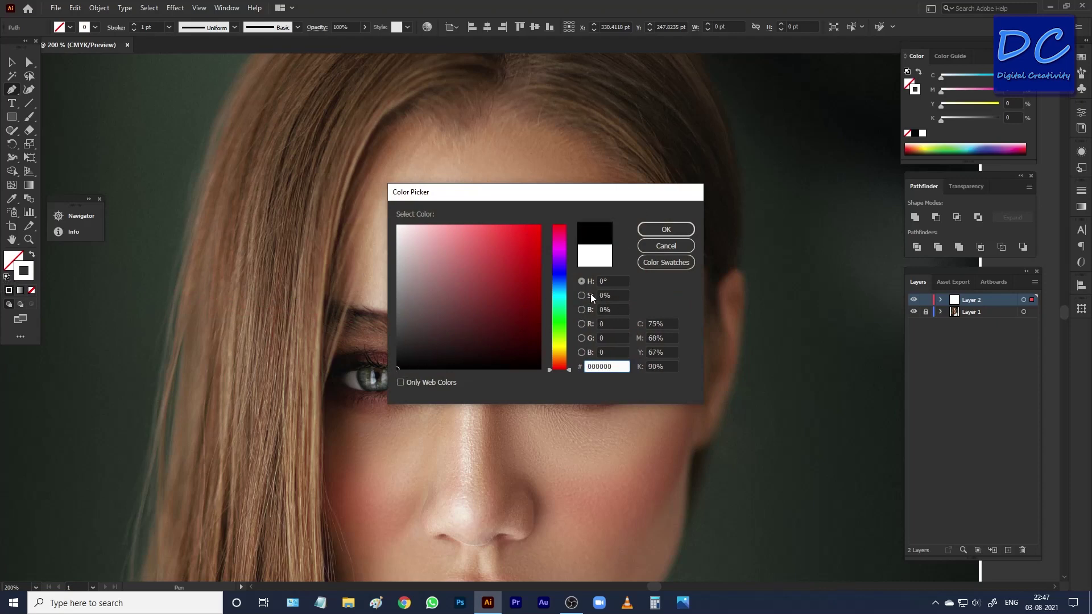
left_click(660, 230)
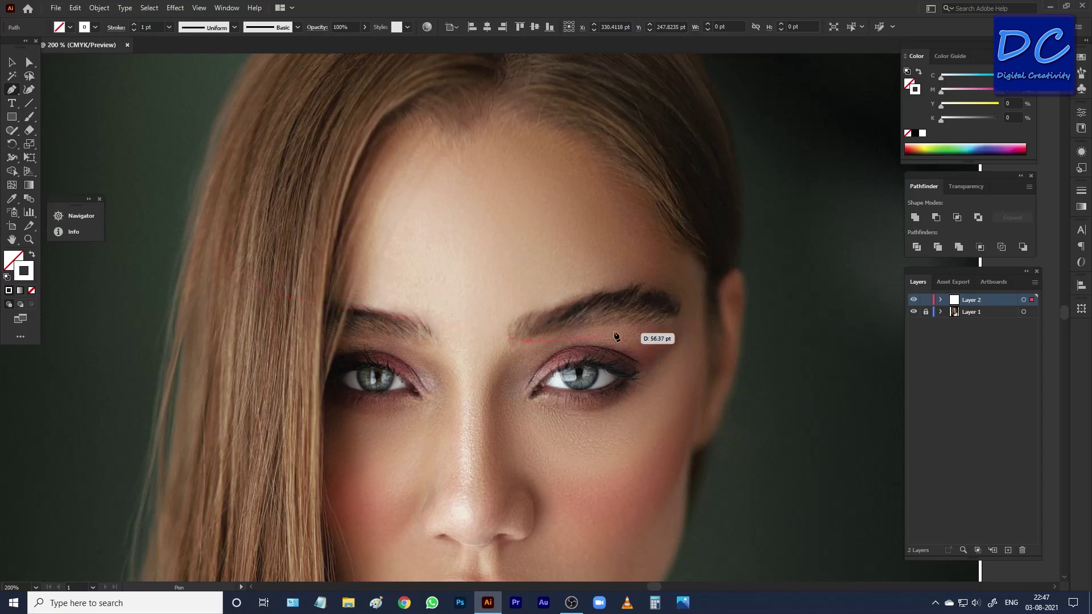
Trace the right eyebrow's top edge, outer tip and lower edge, closing back at its inner end.
left_click(512, 345)
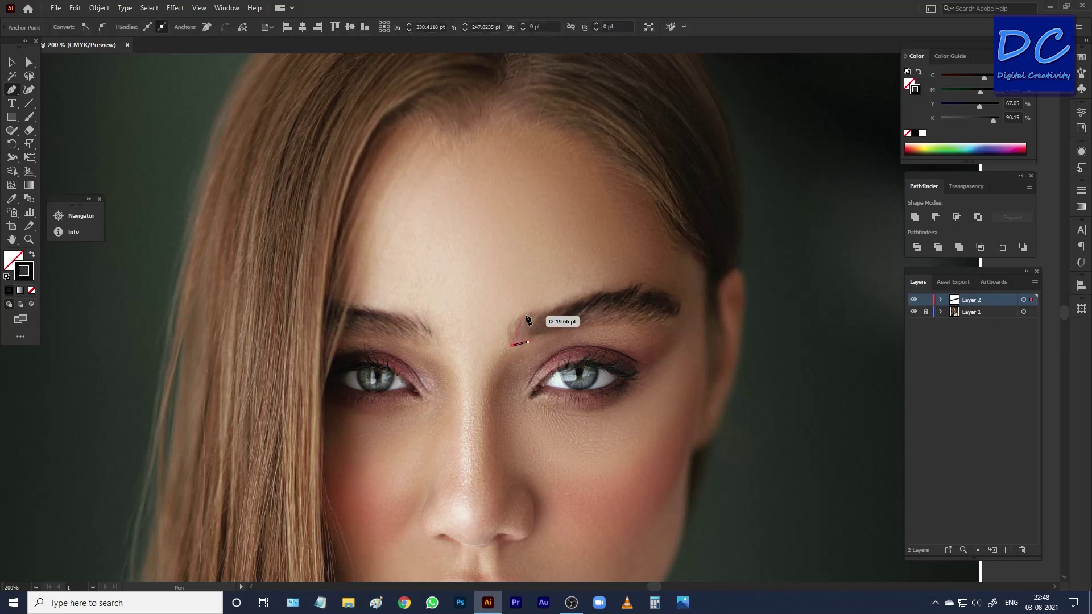
mouse_move(553, 311)
left_mouse_down()
mouse_move(603, 303)
mouse_move(651, 277)
mouse_move(633, 303)
left_mouse_up()
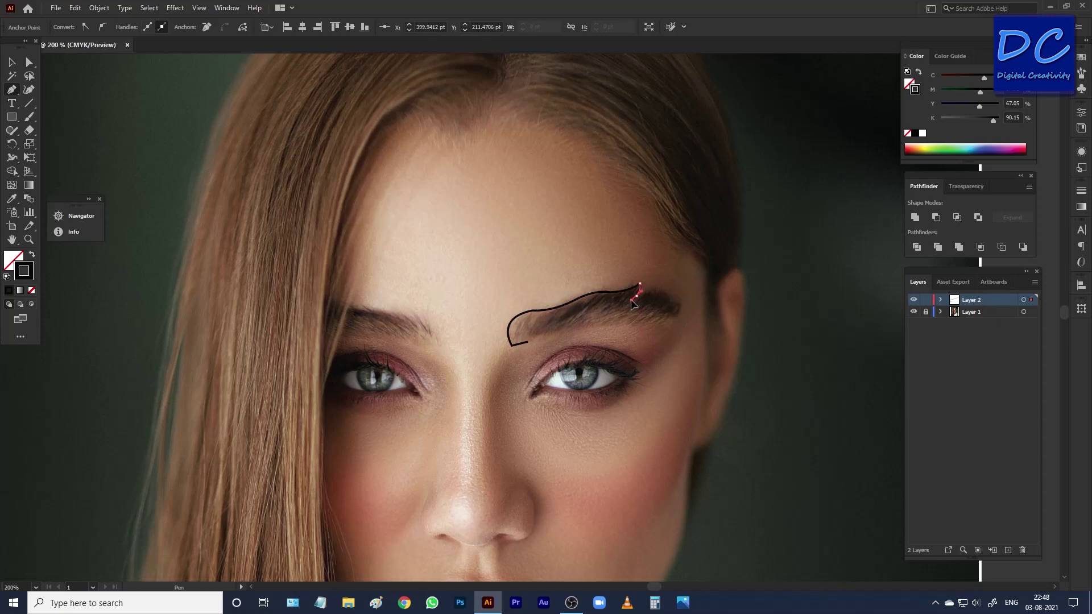
left_click(637, 295, "alt")
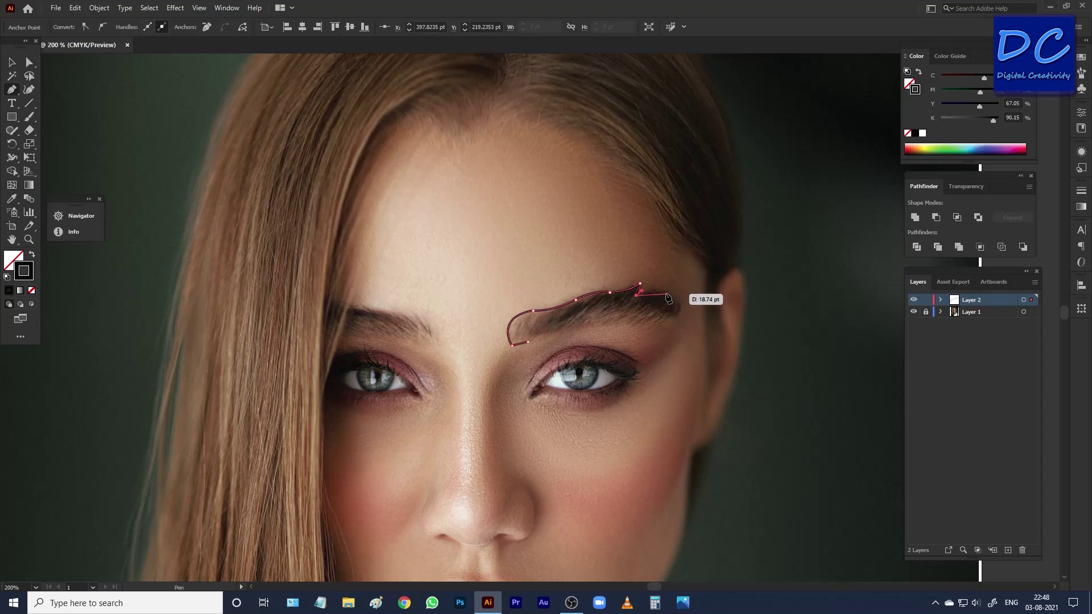
left_click_drag(653, 277, 656, 287)
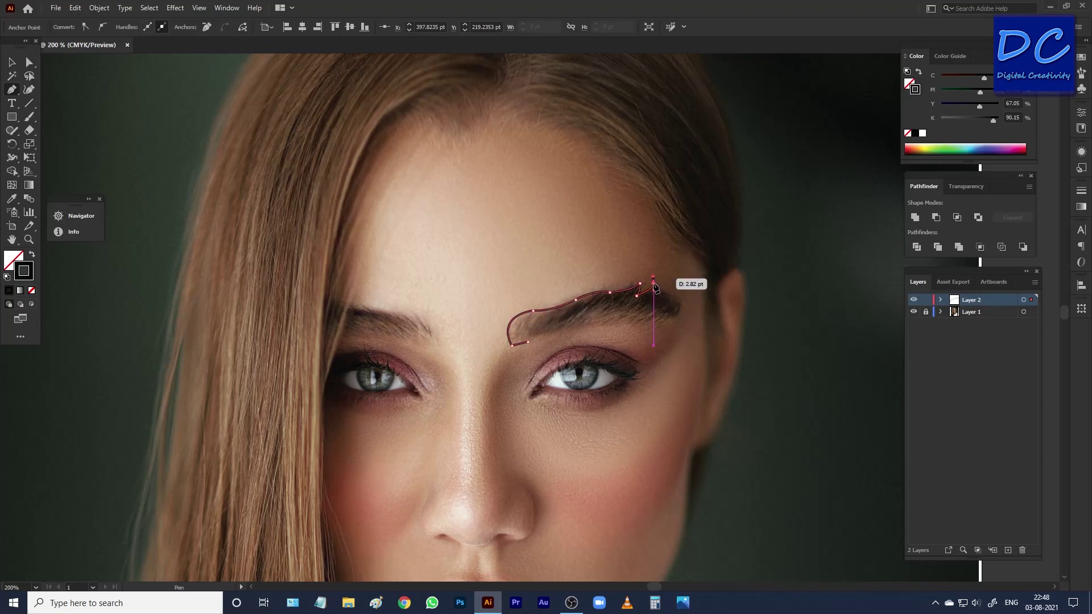
left_click(671, 306)
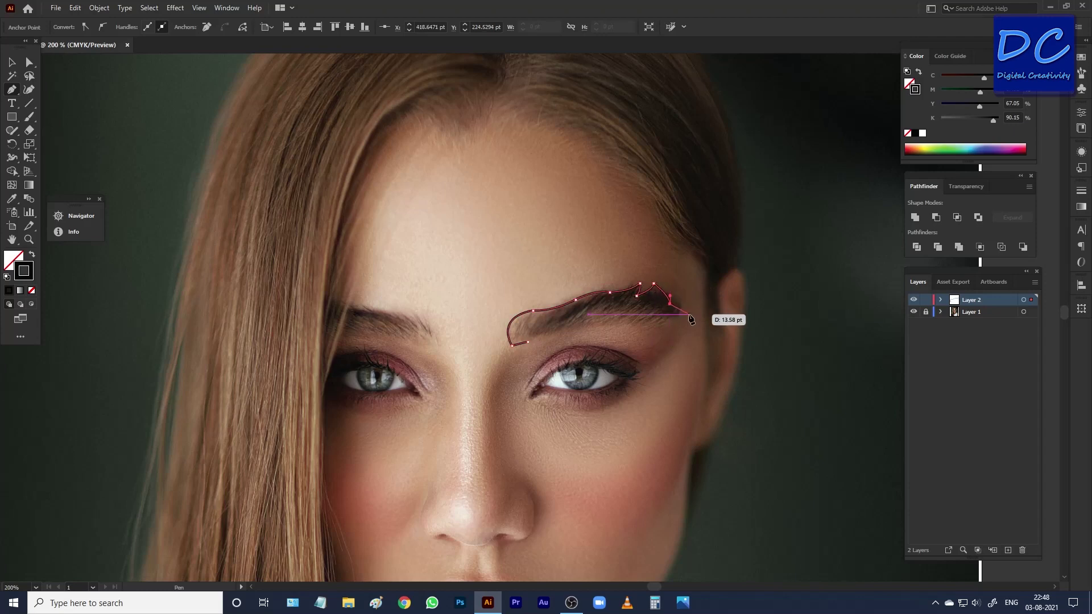
mouse_move(670, 312)
left_mouse_down()
mouse_move(681, 325)
mouse_move(680, 306)
mouse_move(671, 328)
mouse_move(568, 330)
left_mouse_up()
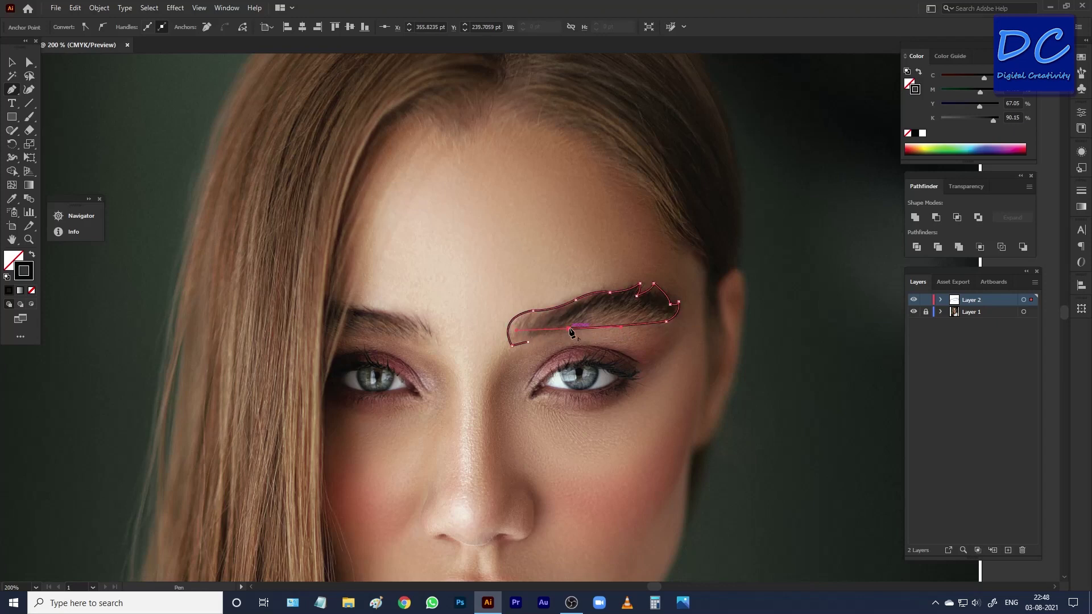
left_click_drag(528, 343, 526, 345)
left_click(513, 346)
left_click(511, 350, "ctrl")
key("ctrl")
left_click(655, 348, "ctrl")
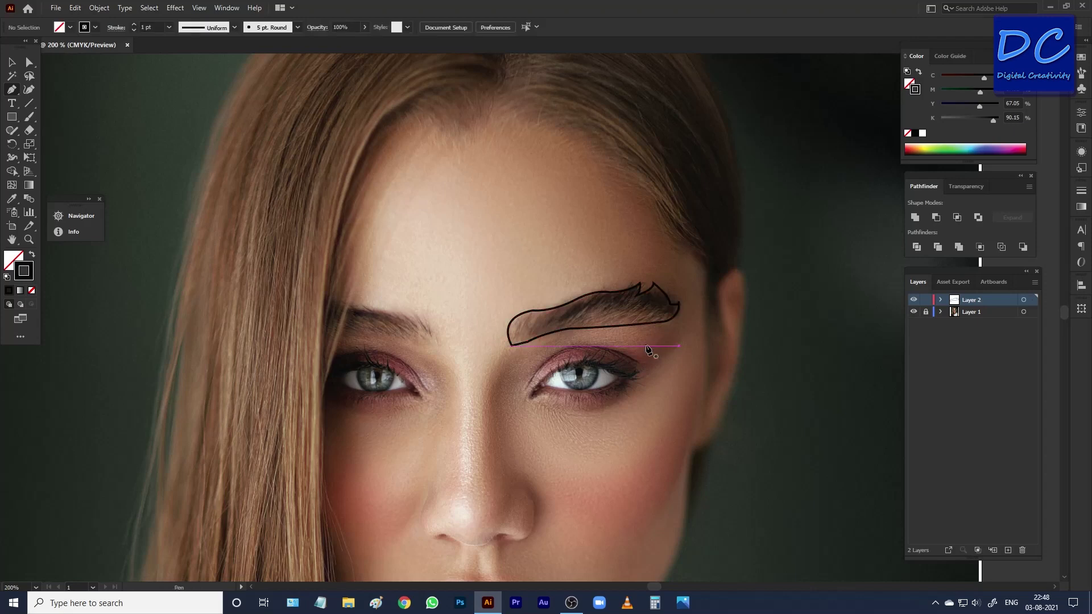
Start the left eyebrow outline, curving along its upper edge to the outer end.
left_click(437, 340)
left_click_drag(437, 340, 413, 315)
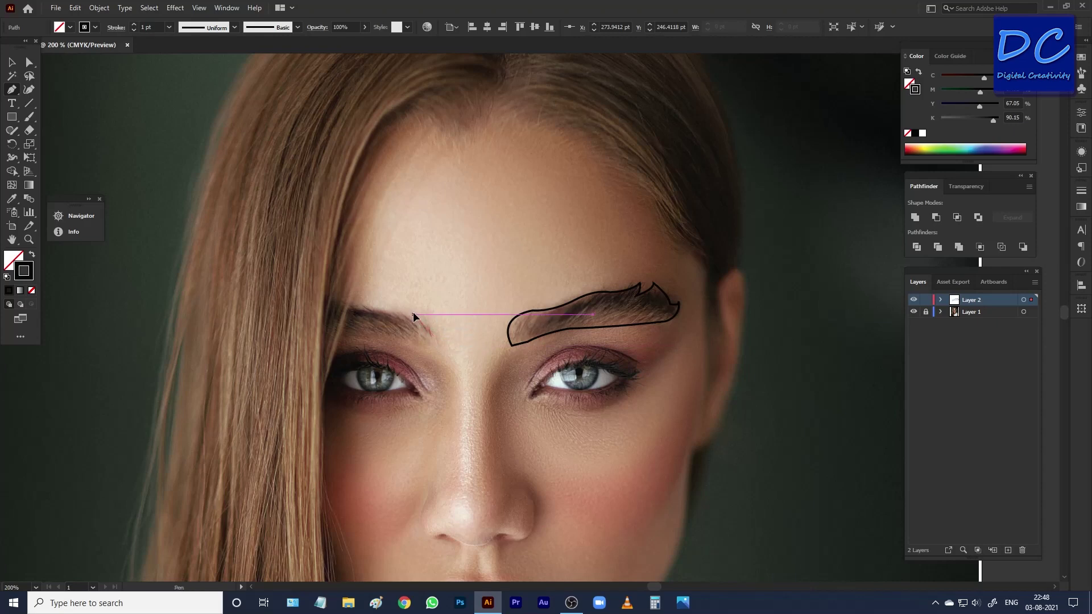
left_click(414, 314)
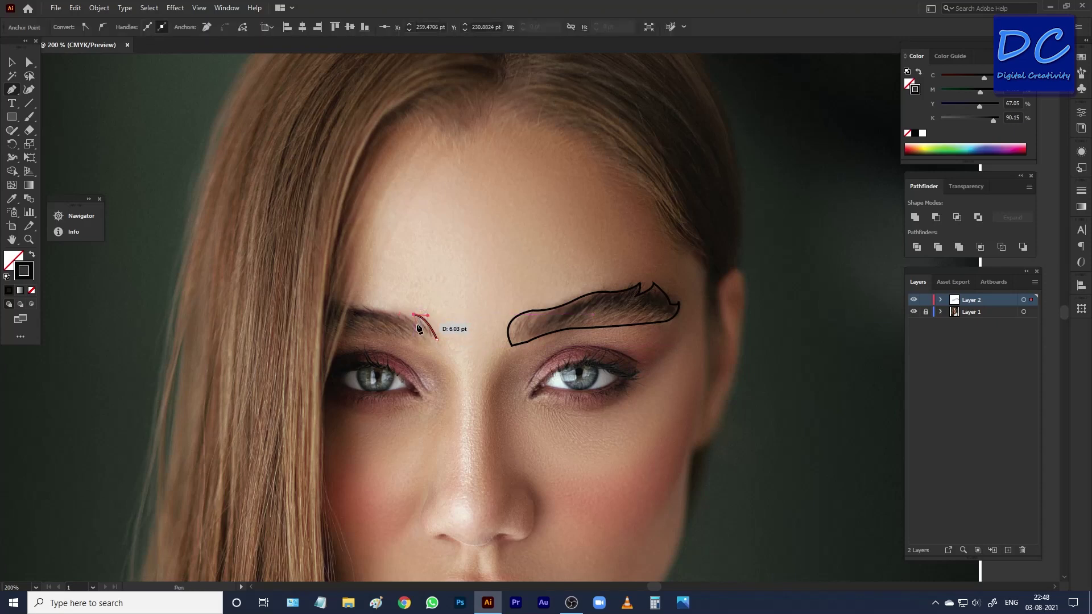
mouse_move(416, 330)
left_mouse_down()
mouse_move(401, 317)
mouse_move(406, 326)
mouse_move(356, 317)
mouse_move(375, 334)
left_mouse_up()
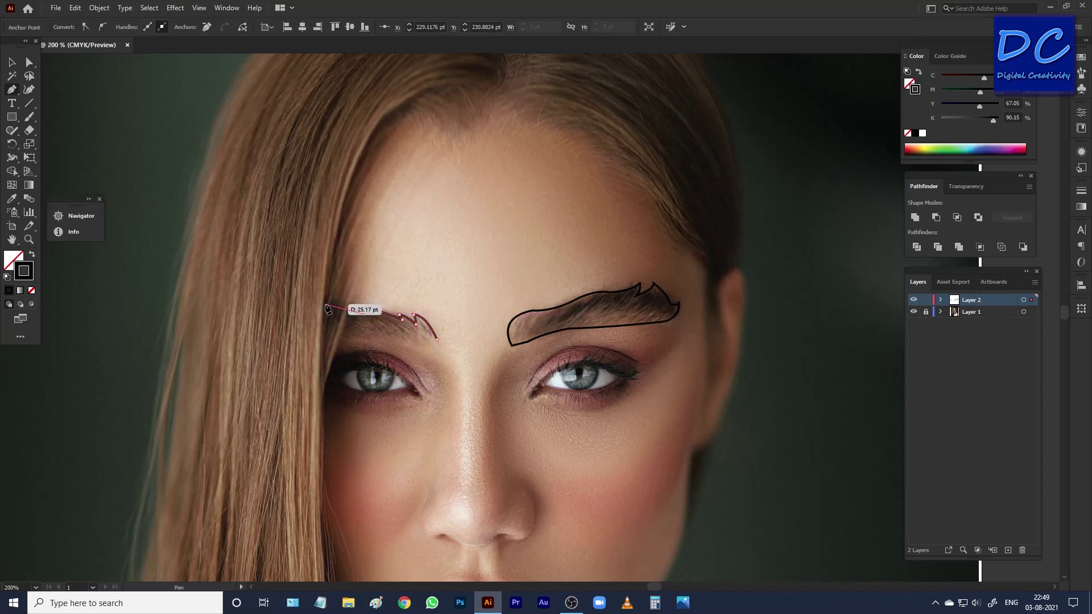
left_click(325, 305)
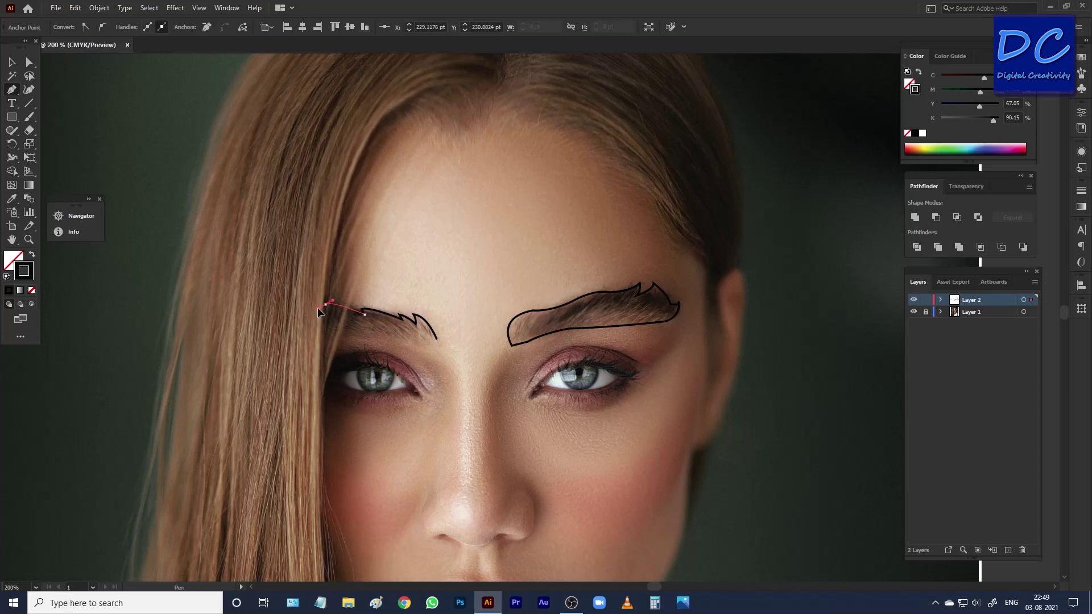
Trace the left brow's lower edge back to its inner end, removing a stray anchor, and close it.
left_click(322, 337)
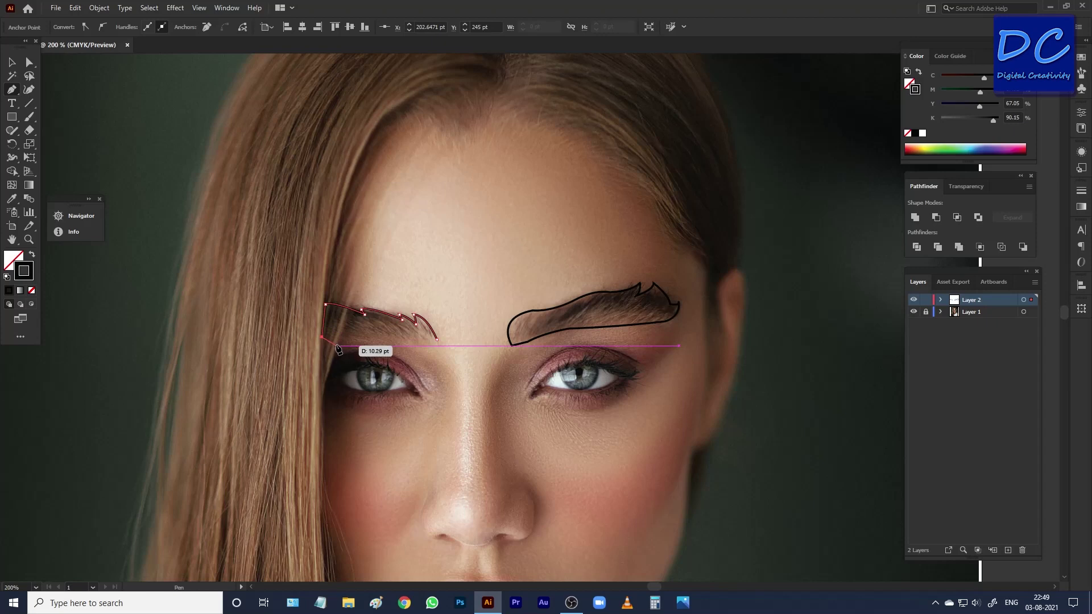
key("ctrl+z")
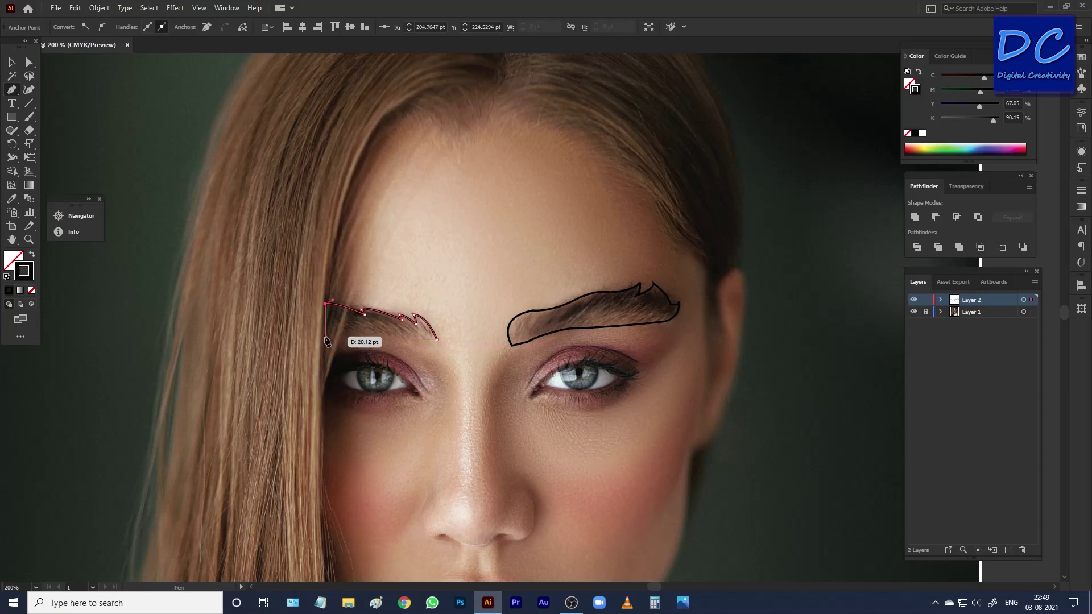
left_click(325, 336)
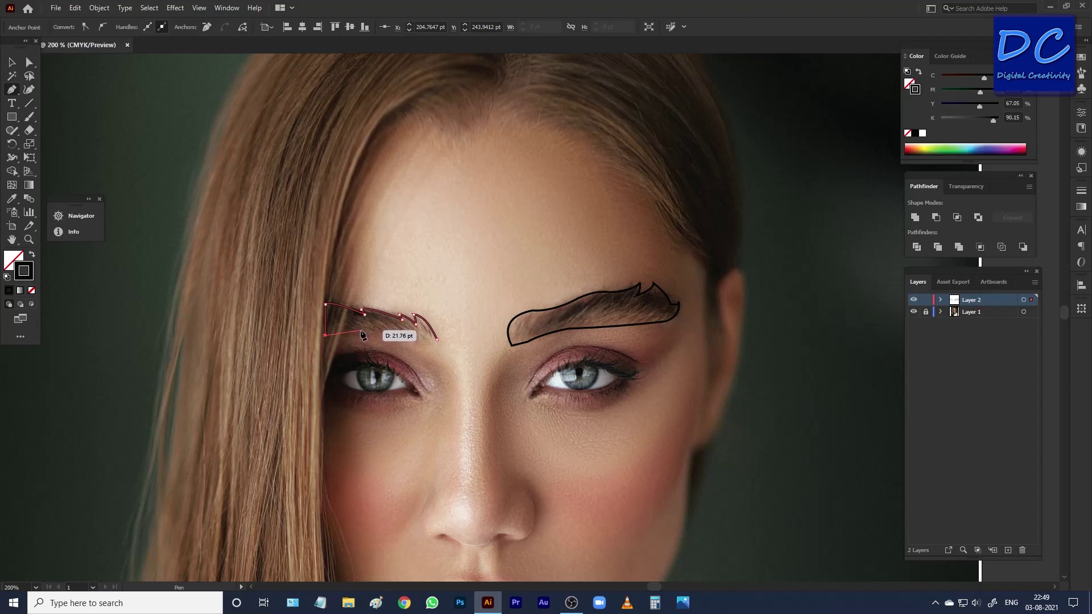
left_click(361, 331)
left_click(407, 340)
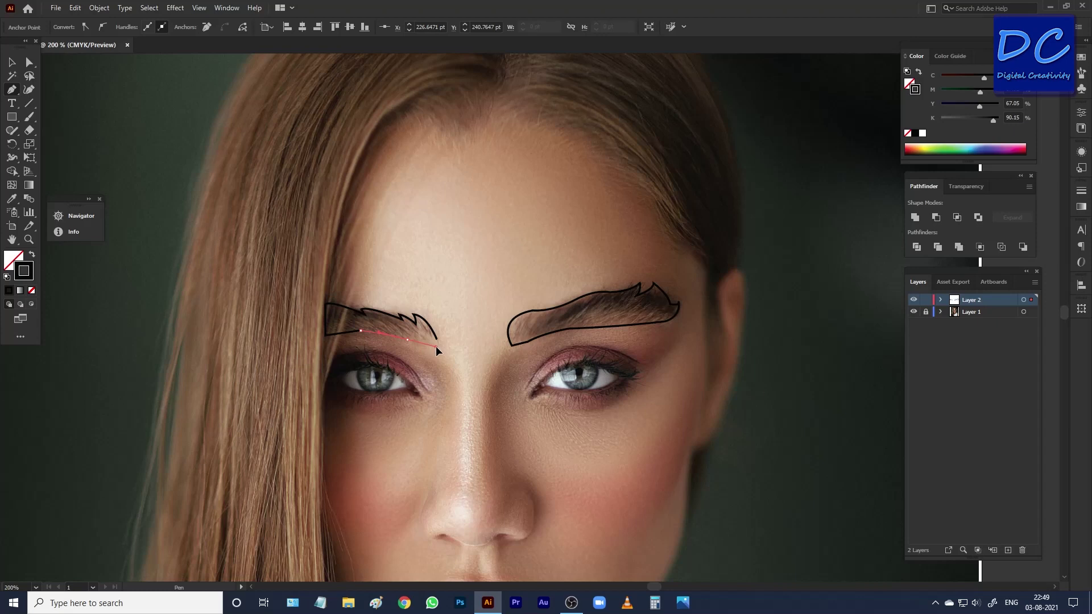
left_click(435, 341)
key("ctrl")
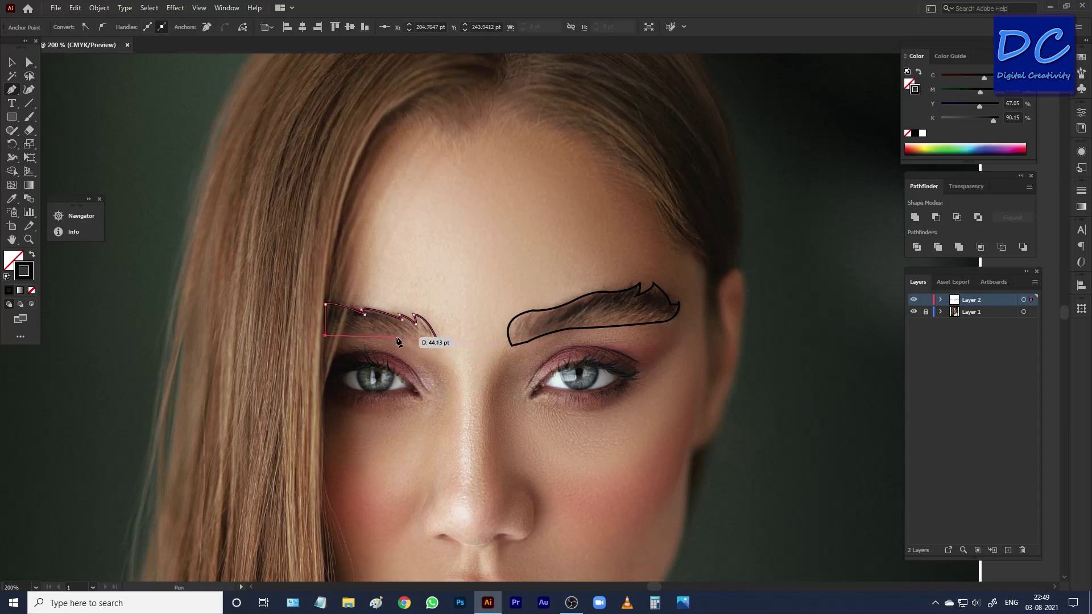
left_click(399, 337)
left_click(436, 345, "ctrl")
left_click(437, 340)
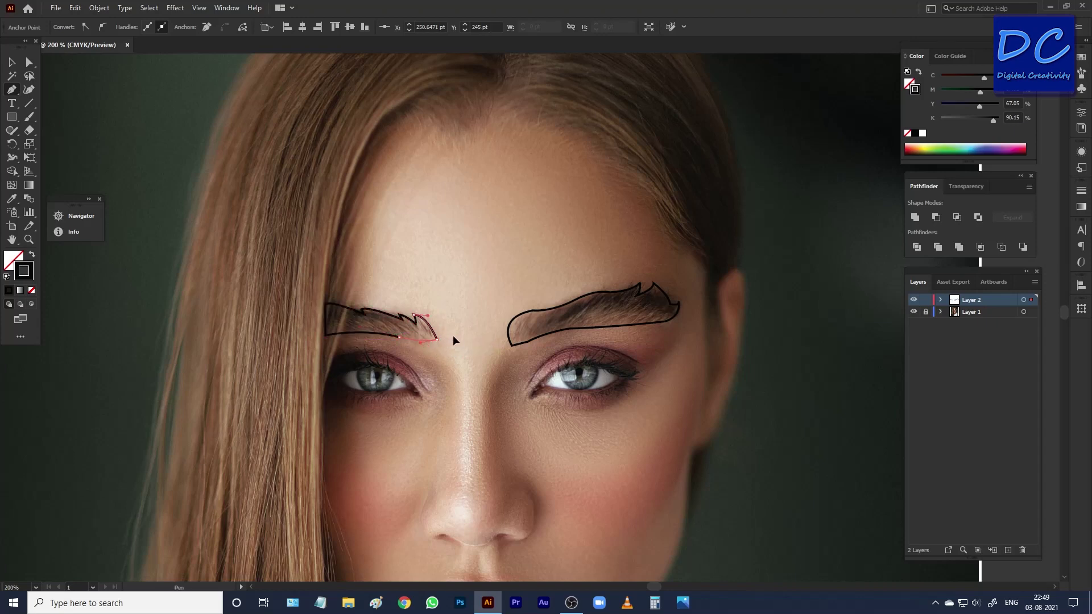
left_click(453, 336, "ctrl")
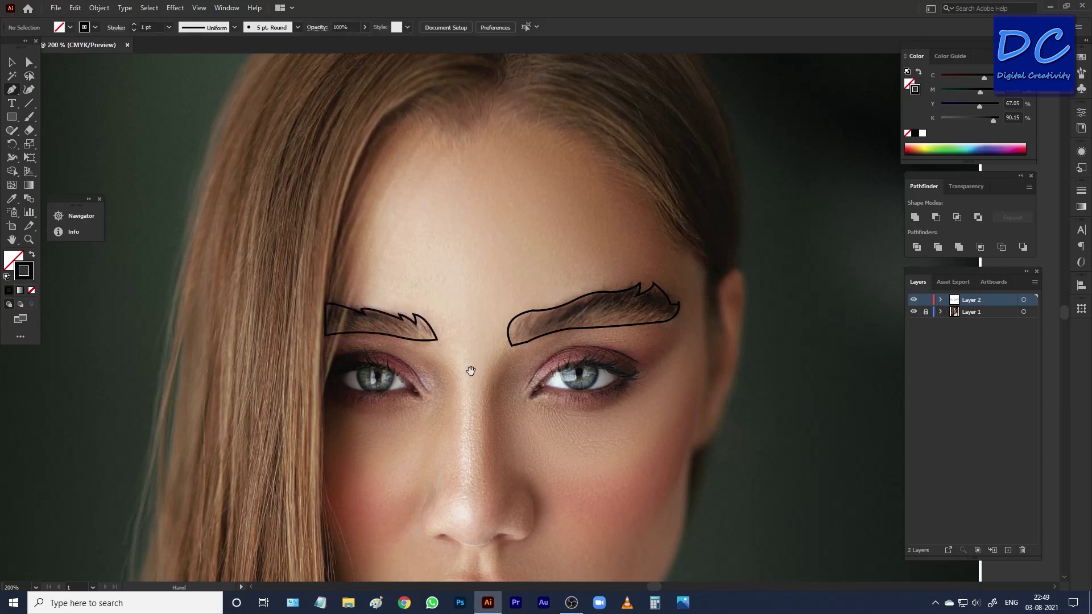
Zoom to about 300% on the eyes and start a path at the left eye's lower lid.
left_click_drag(471, 371, 475, 302)
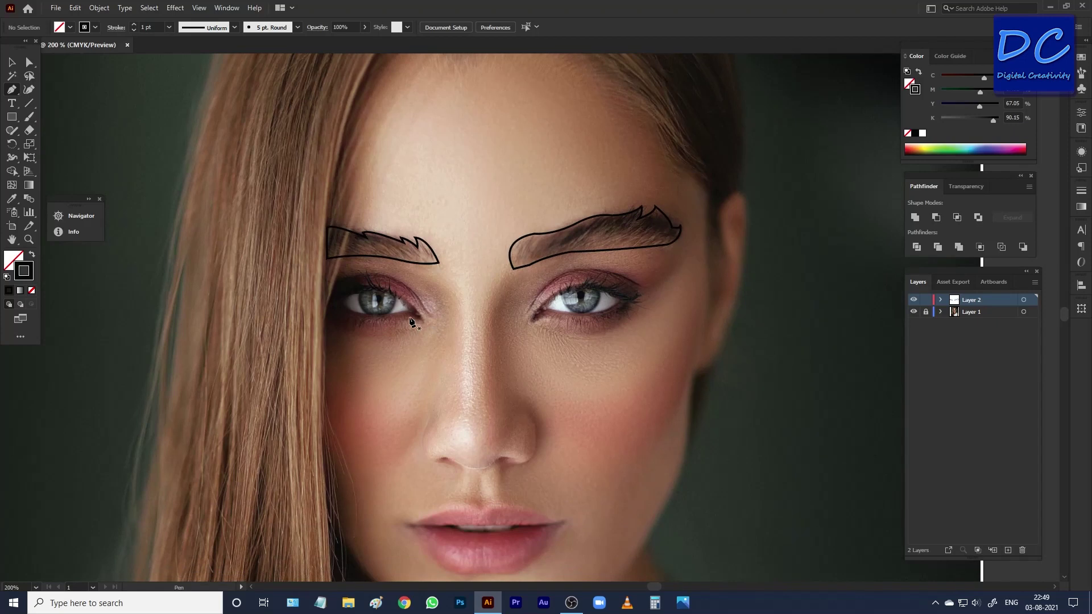
scroll(414, 320, "up", 1)
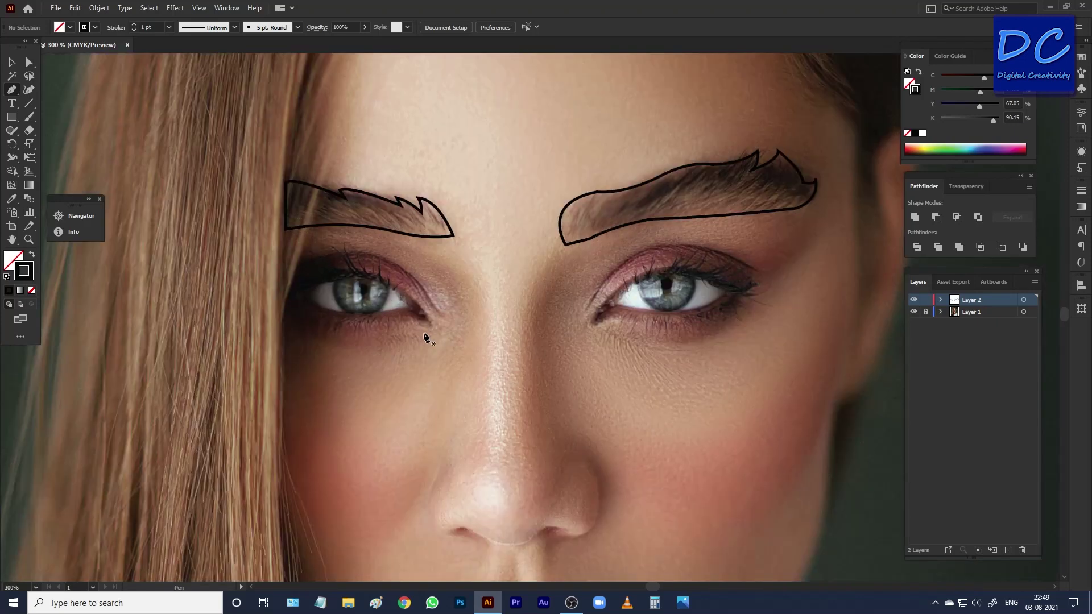
left_click_drag(429, 325, 508, 355)
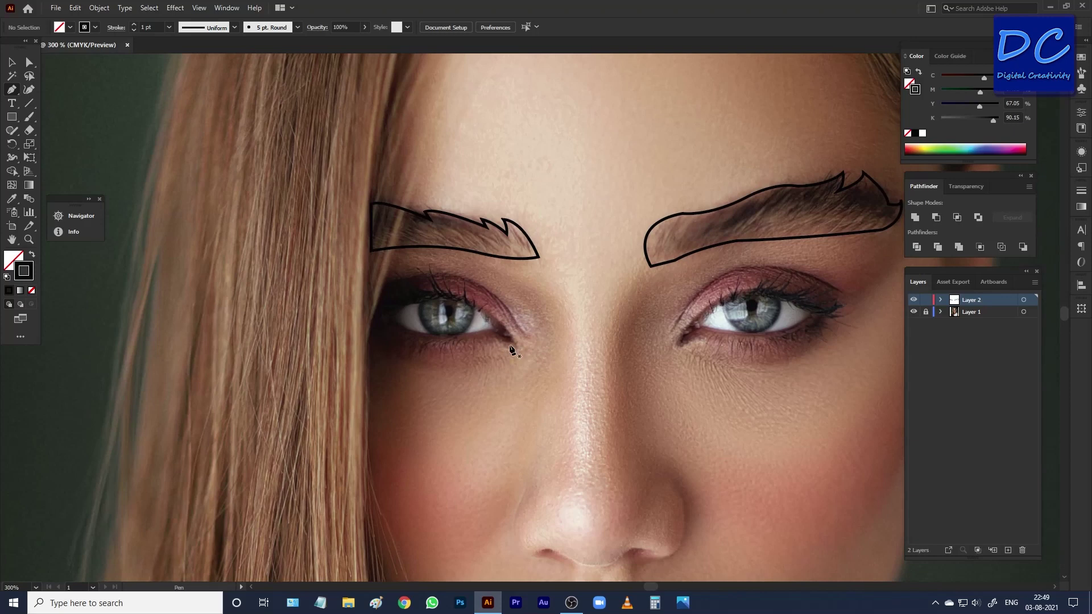
left_click(448, 337)
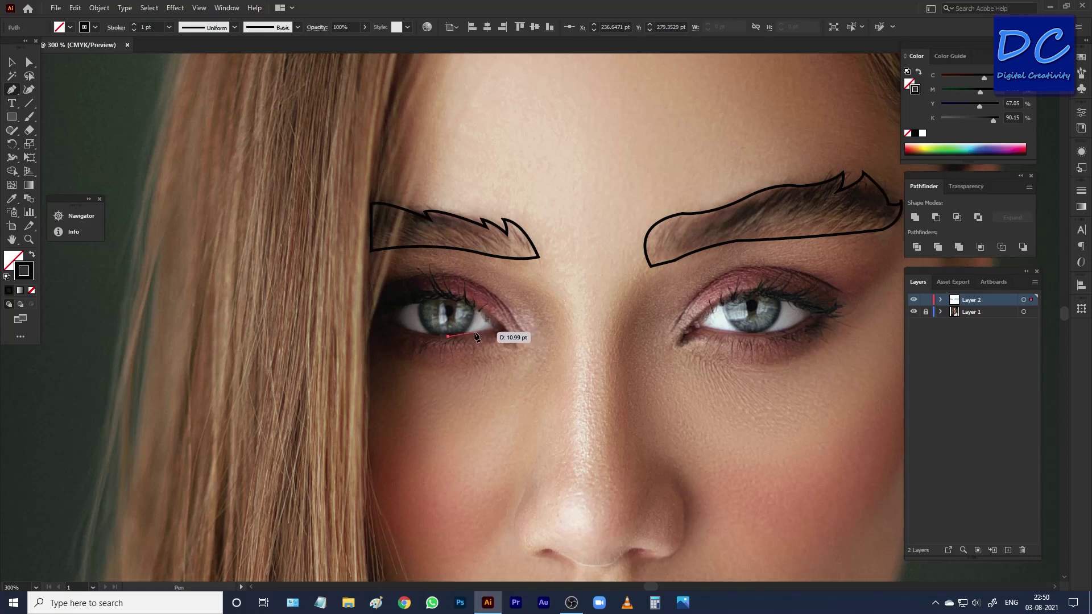
Close a black outline around the left eye's lids and corners, then begin the eyelid crease curve.
left_click(475, 333)
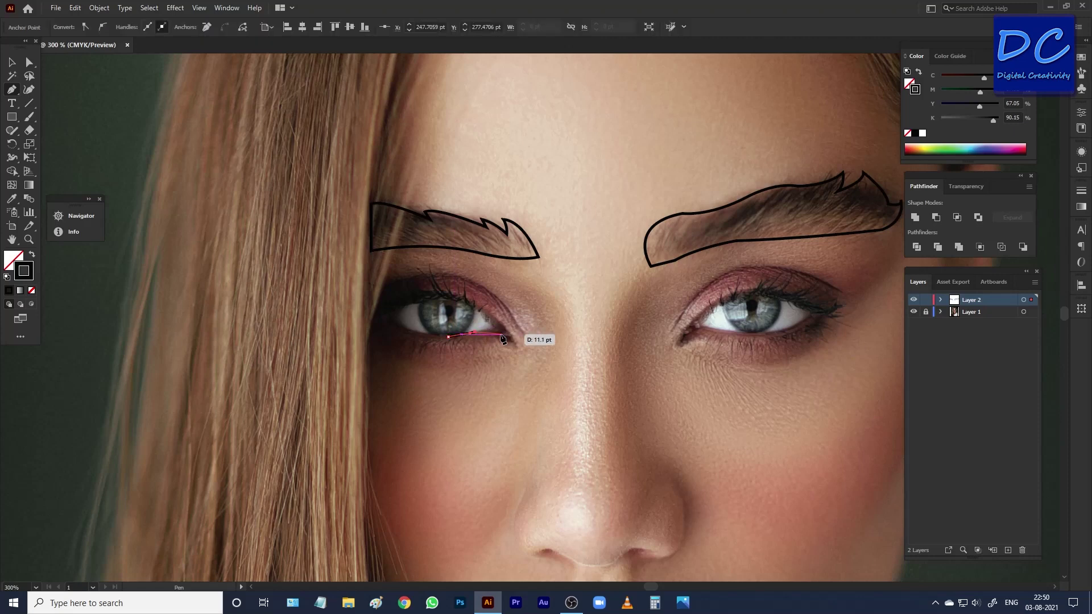
left_click(502, 340)
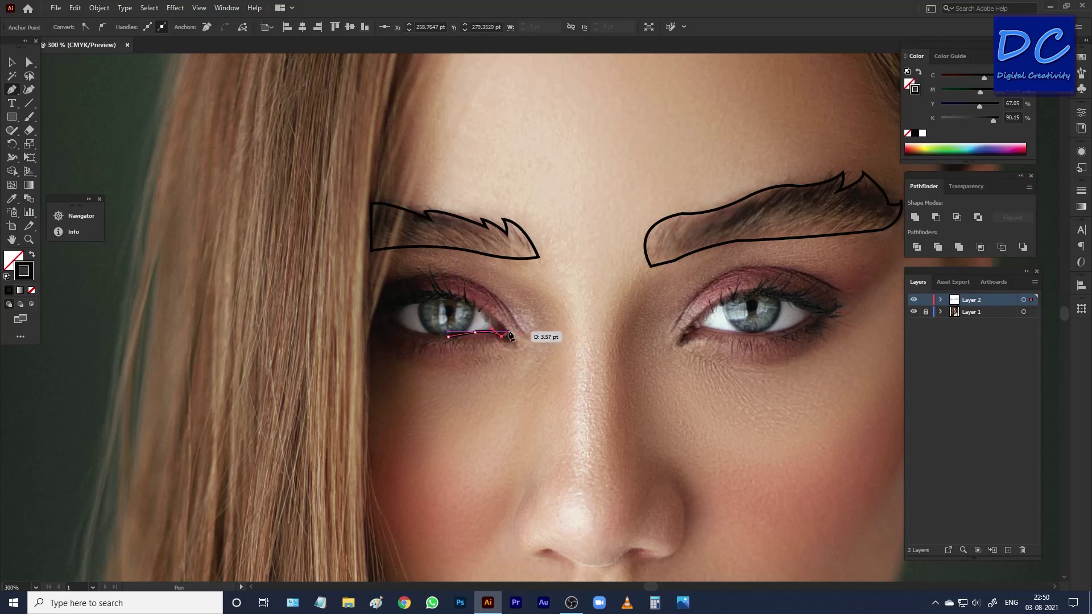
left_click_drag(510, 335, 493, 319)
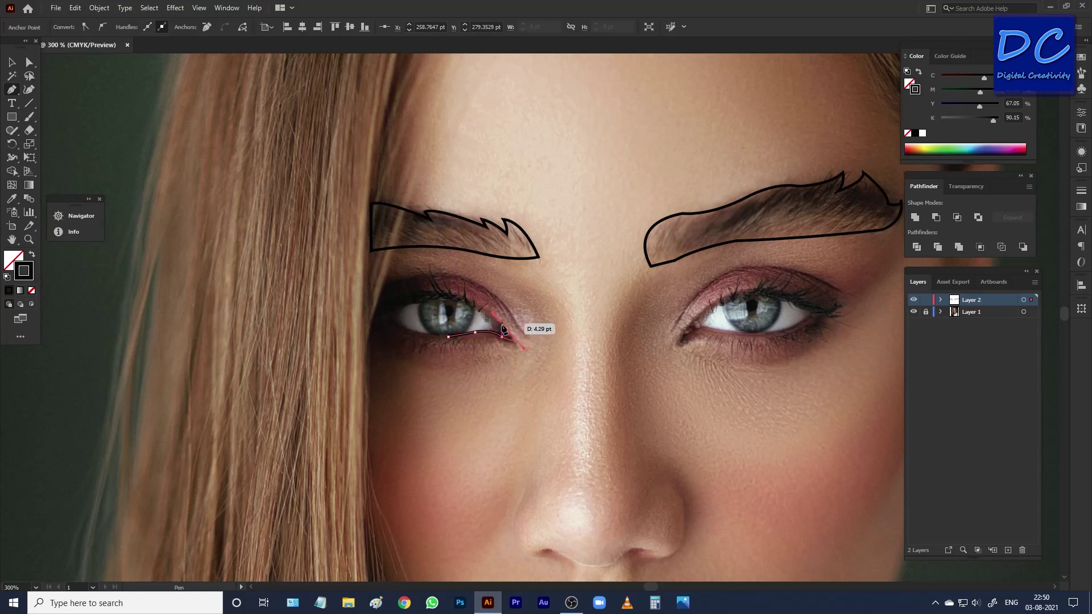
left_click(508, 332)
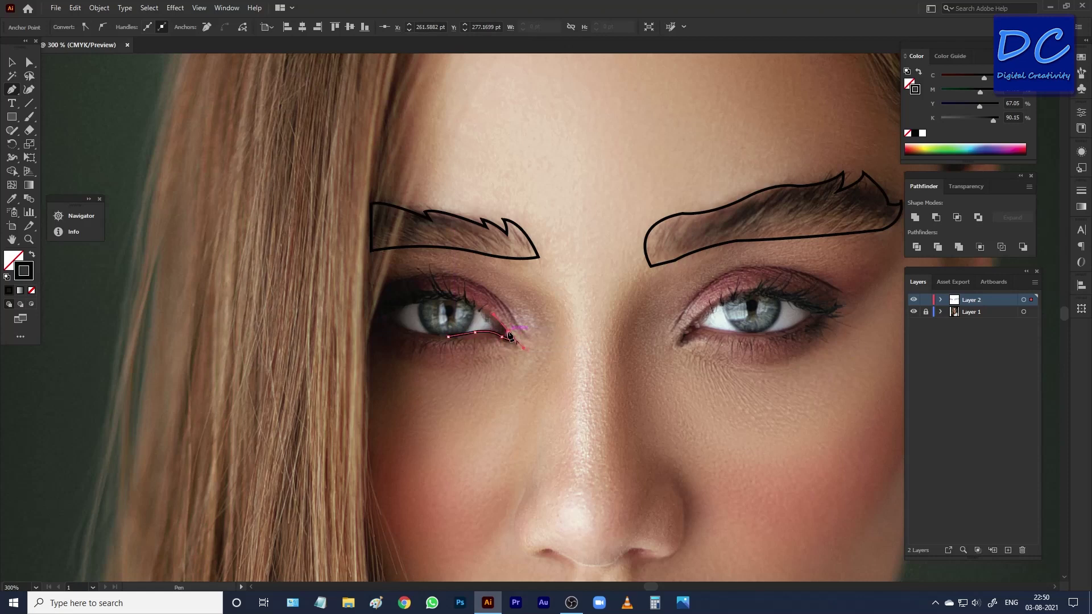
left_click_drag(445, 294, 419, 295)
left_click(444, 294)
left_click_drag(389, 319, 365, 347)
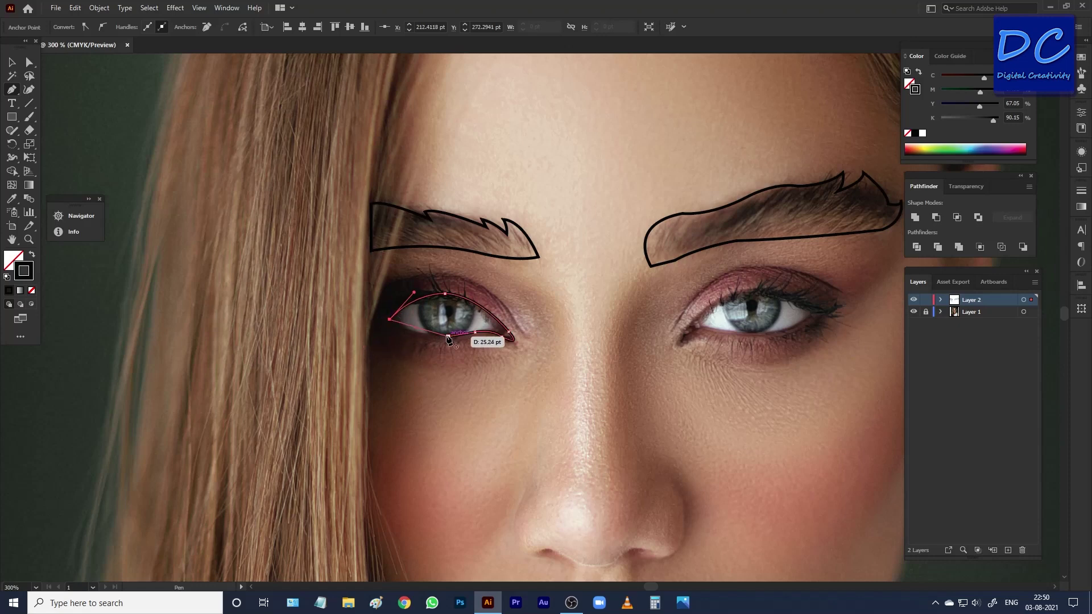
left_click_drag(448, 337, 475, 334)
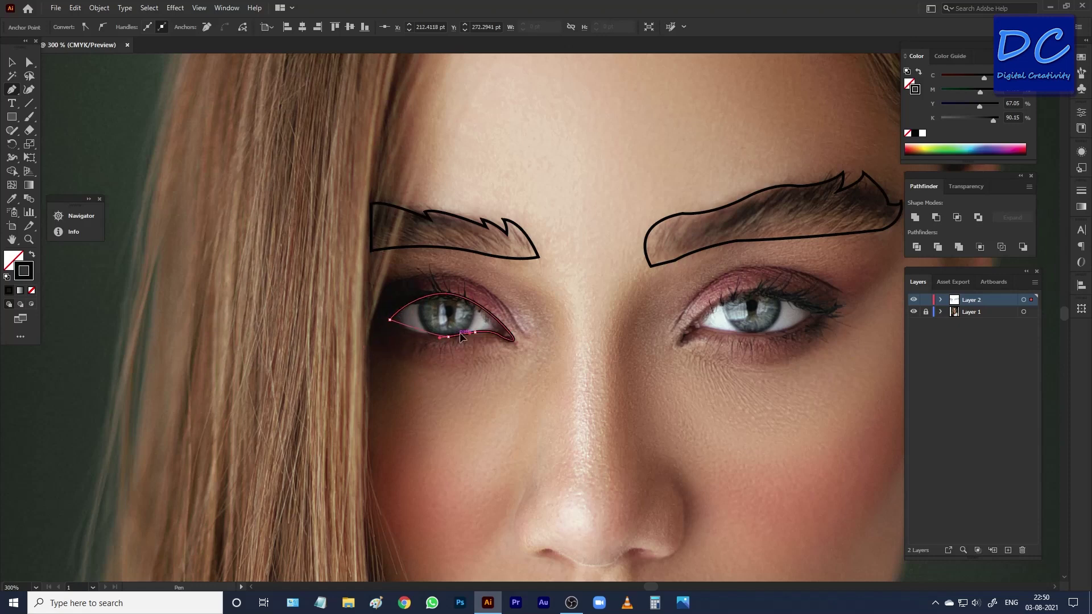
left_click(560, 347, "ctrl")
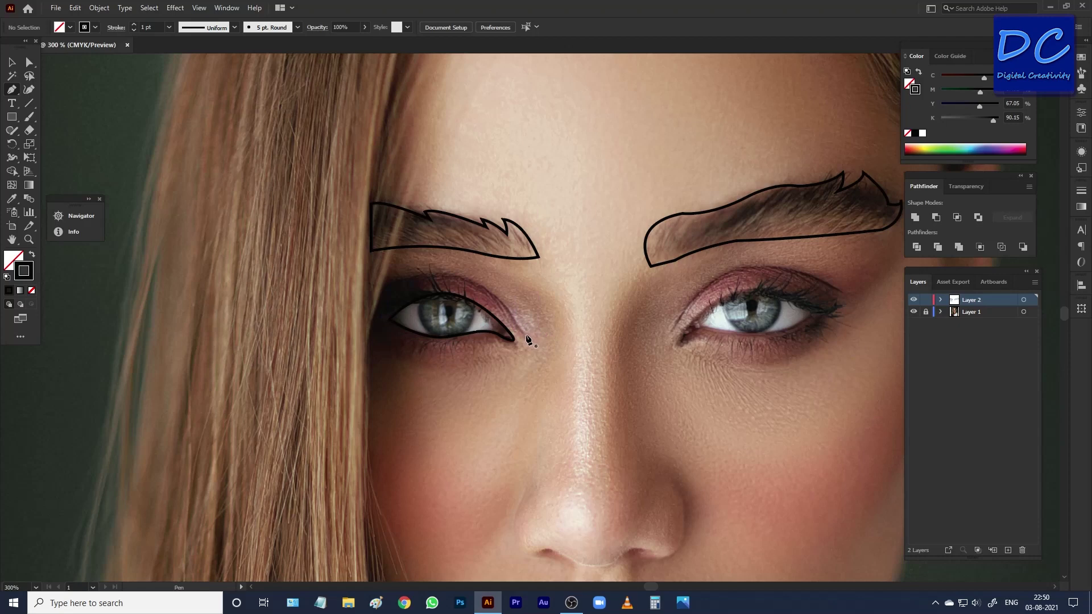
mouse_move(525, 336)
left_mouse_down()
mouse_move(474, 286)
mouse_move(440, 283)
mouse_move(335, 322)
left_mouse_up()
Finish the eyelid crease curve and trace a curved outline around the iris.
mouse_move(505, 336)
left_mouse_down()
mouse_move(519, 322)
mouse_move(463, 334)
left_mouse_up()
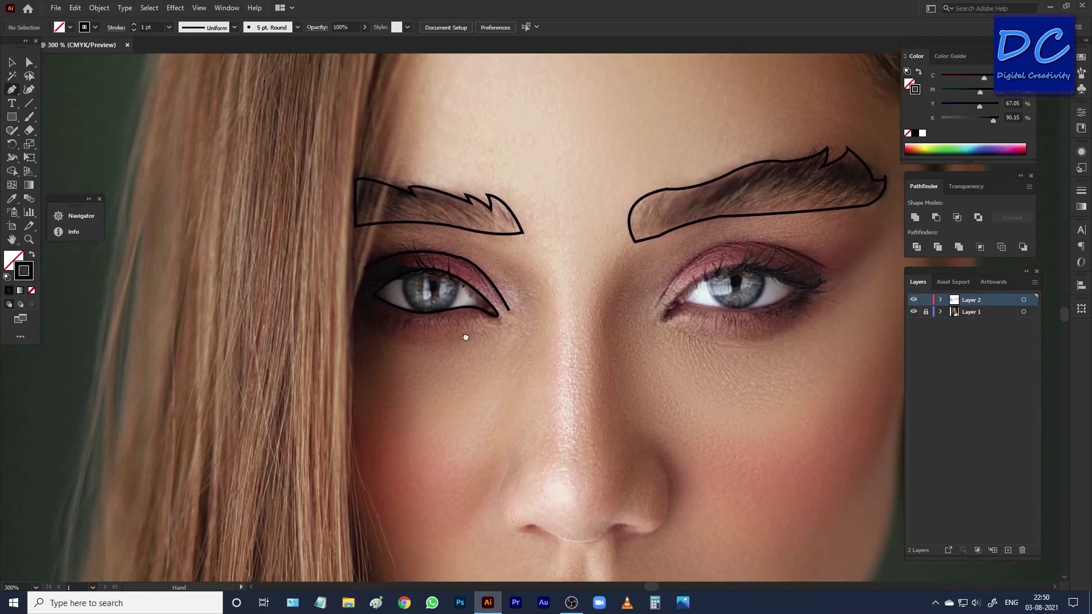
left_click(415, 269)
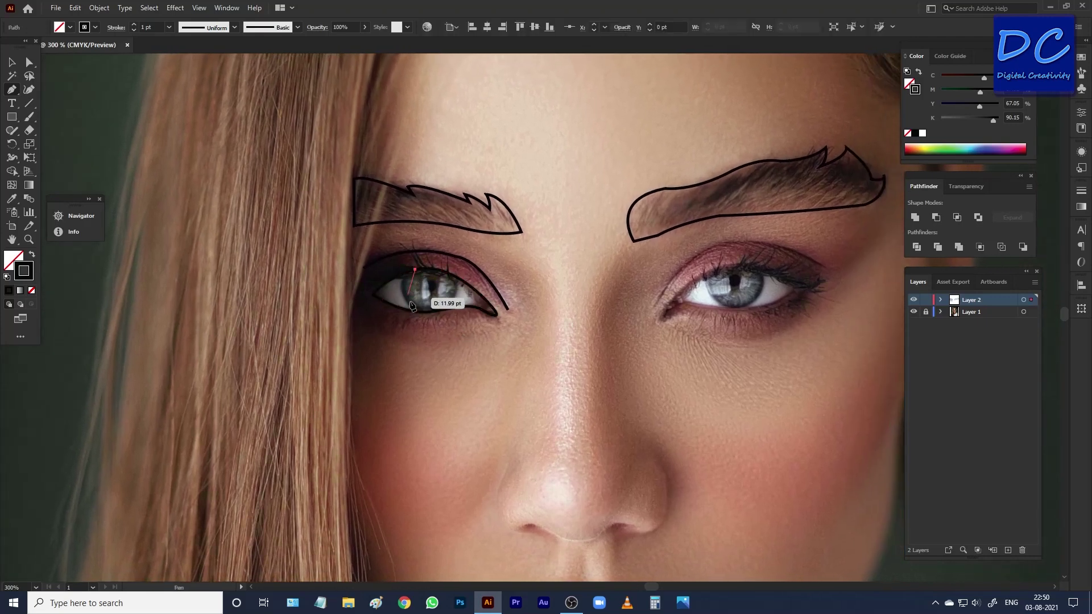
left_click_drag(421, 310, 431, 329)
key("ctrl+z")
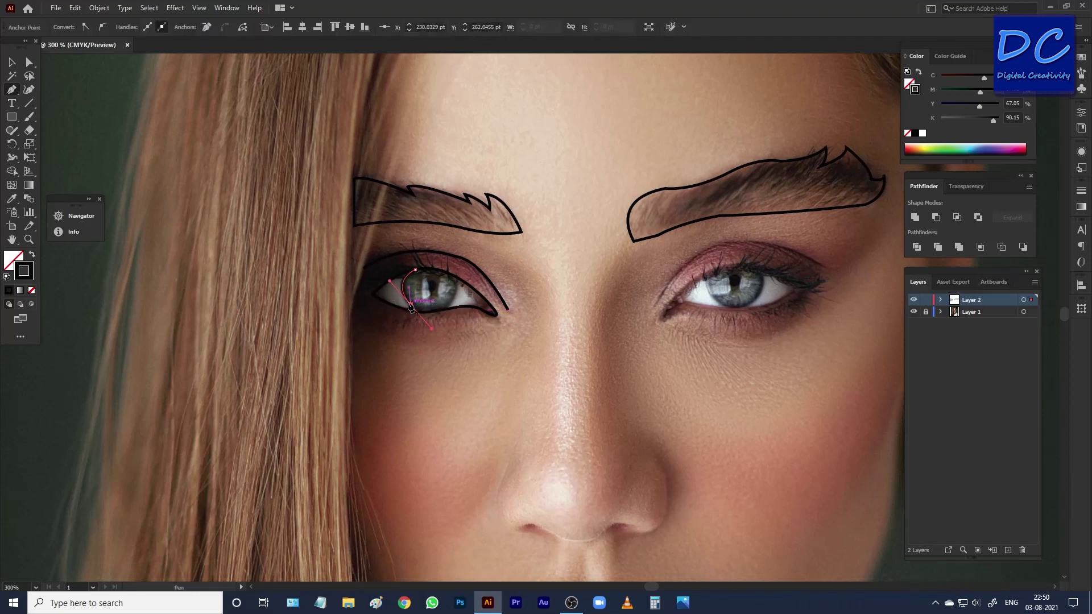
left_click(411, 306)
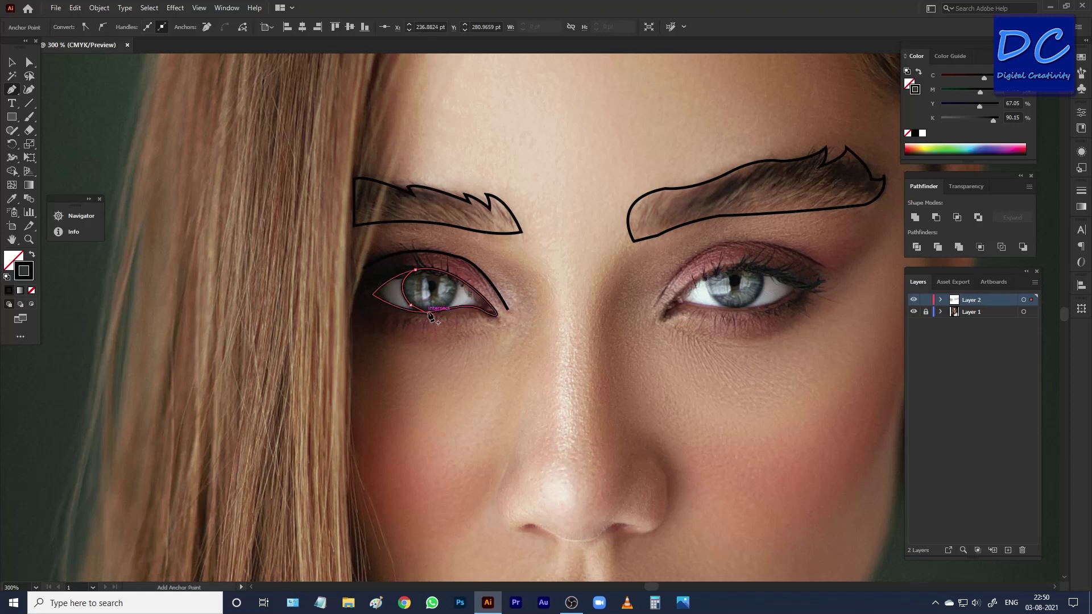
key("ctrl")
left_click(427, 336, "ctrl")
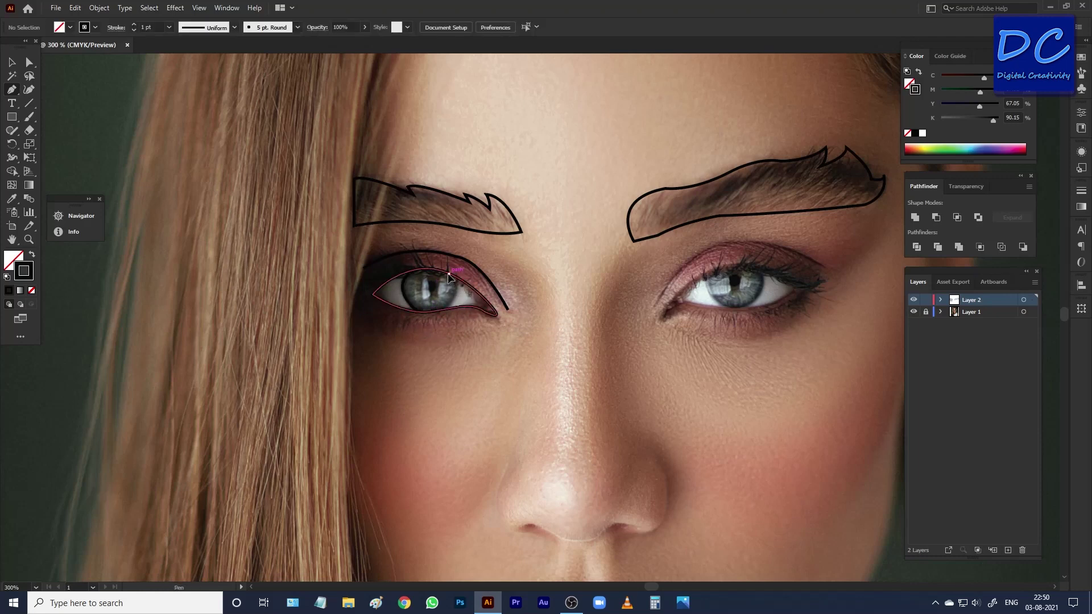
Draw a curved line along the lower eyelid around the iris's inner side.
mouse_move(449, 275)
left_mouse_down()
mouse_move(462, 283)
mouse_move(434, 316)
left_mouse_up()
left_click(452, 301)
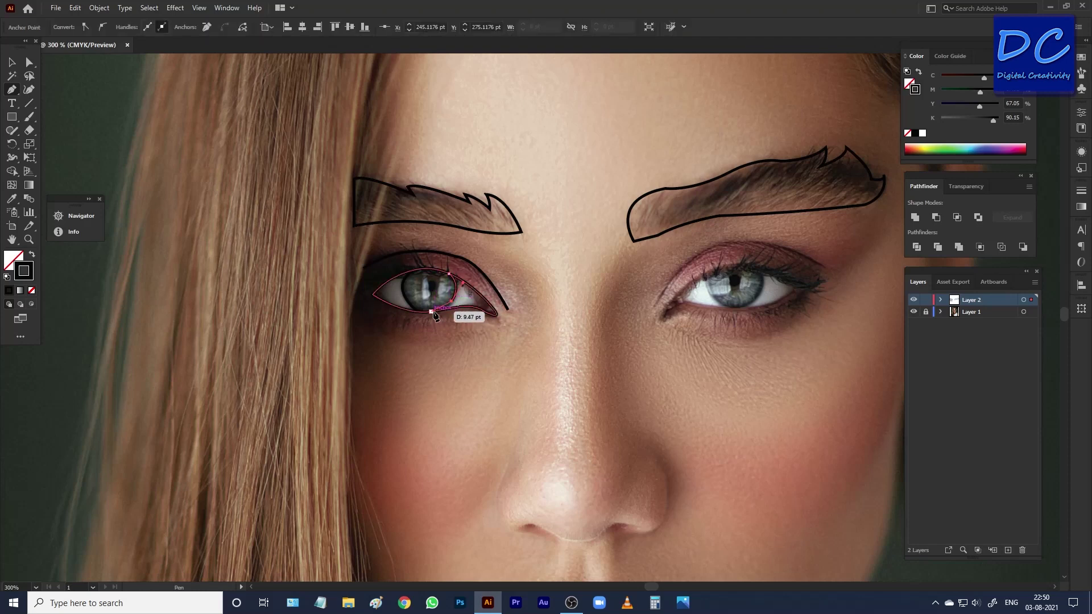
left_click(423, 312)
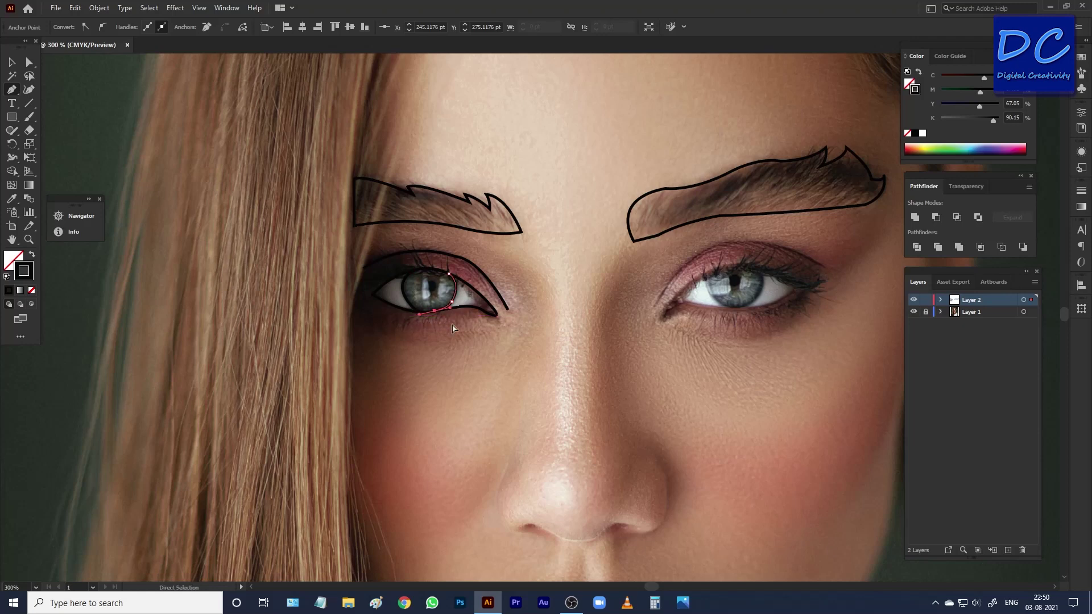
left_click(473, 339, "ctrl")
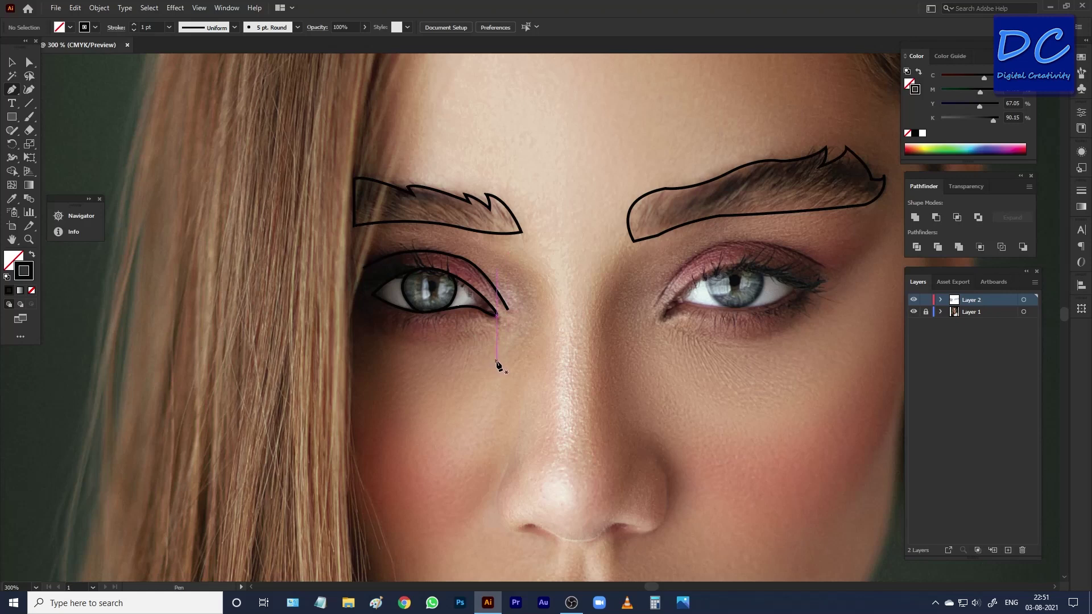
Pan to the right eye and close an outline along its upper and lower lids to the inner corner.
left_click_drag(652, 343, 534, 366)
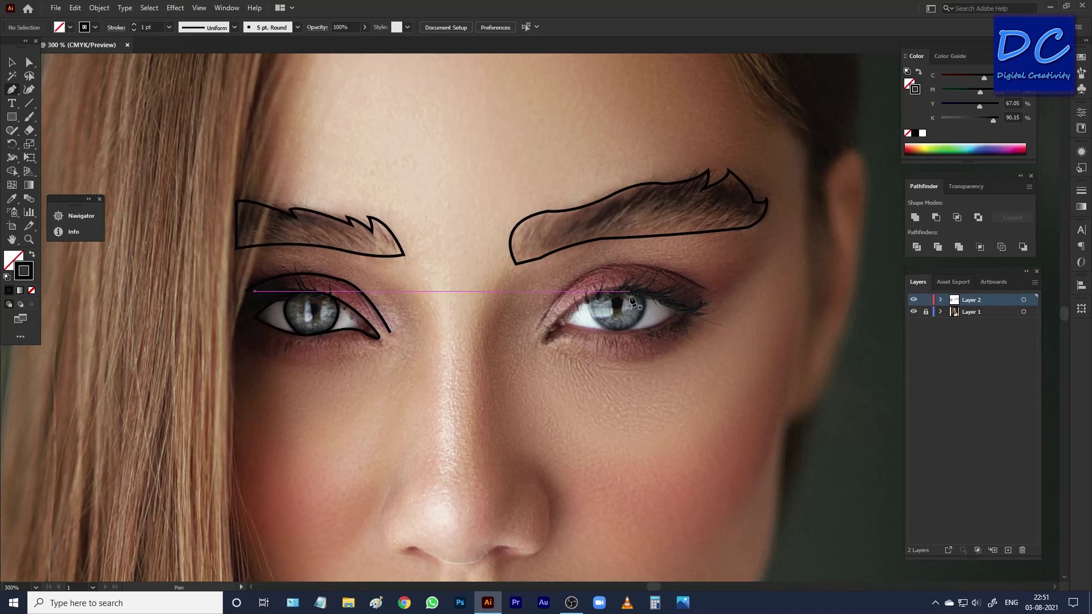
left_click(620, 334)
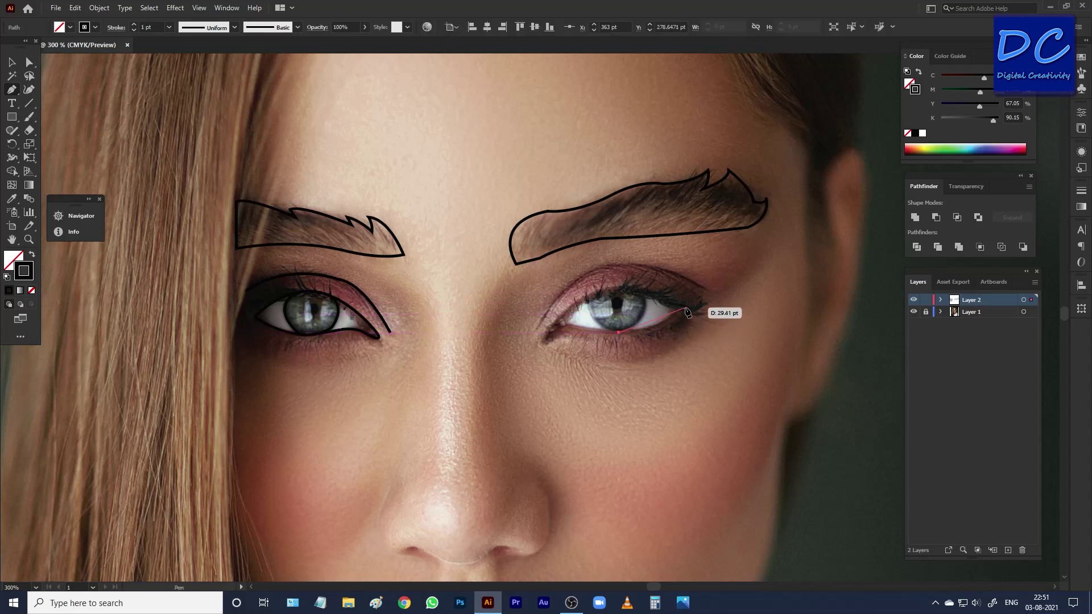
mouse_move(685, 308)
left_mouse_down()
mouse_move(701, 298)
mouse_move(674, 311)
mouse_move(616, 302)
left_mouse_up()
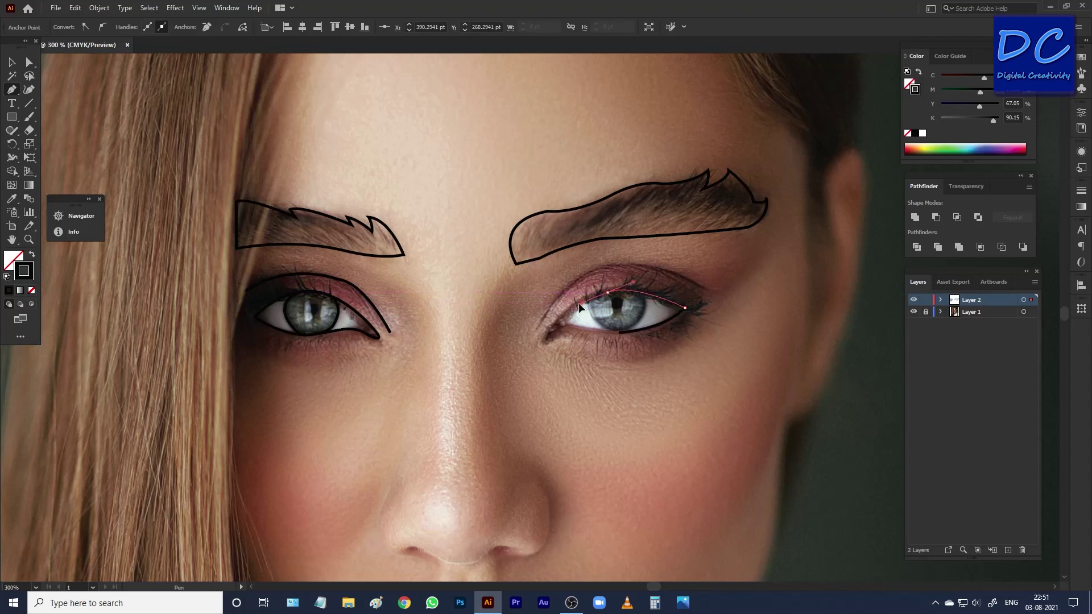
left_click_drag(608, 293, 571, 305)
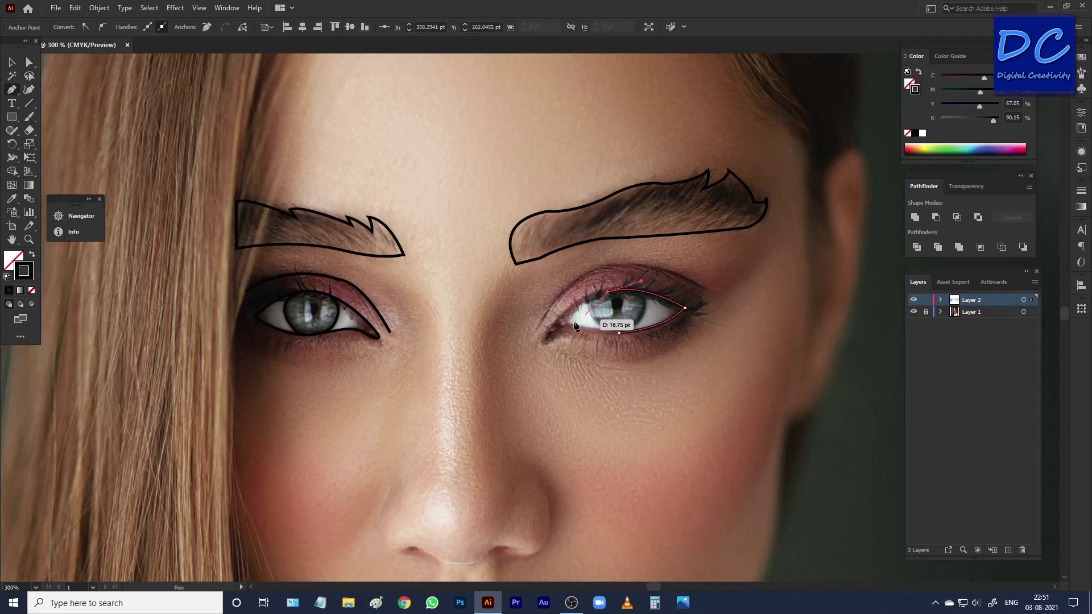
mouse_move(619, 332)
left_mouse_down()
mouse_move(557, 332)
mouse_move(543, 351)
mouse_move(568, 331)
left_mouse_up()
left_click(552, 326)
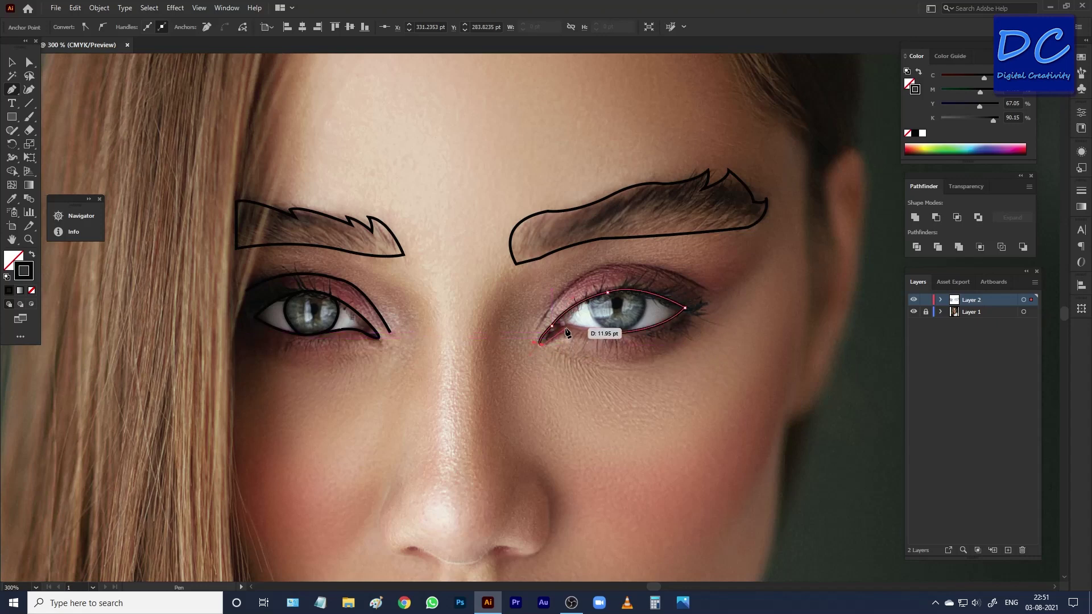
left_click(568, 329)
left_click_drag(619, 331, 629, 330)
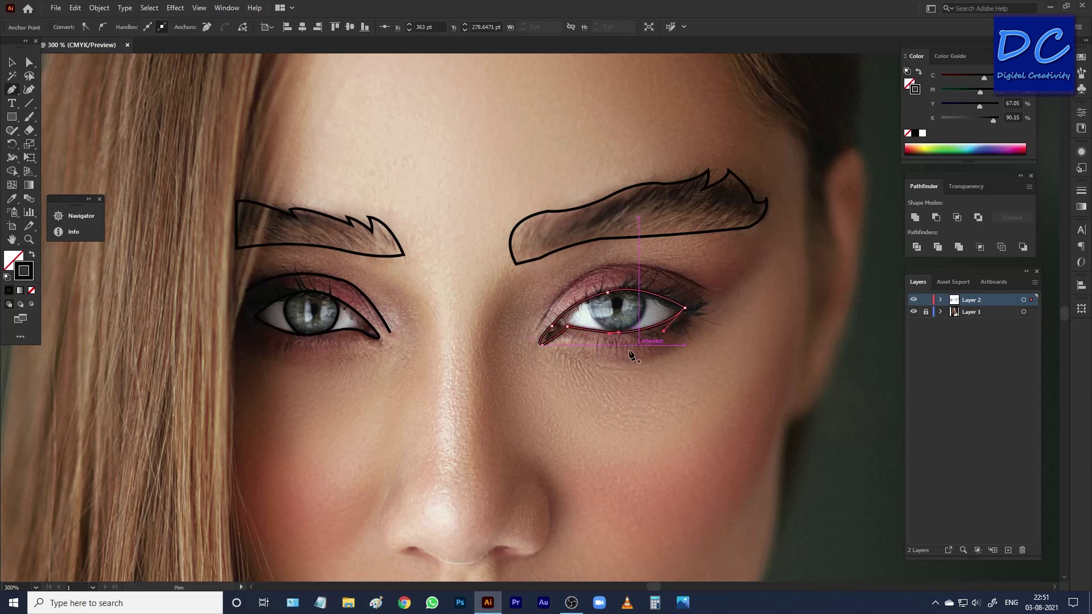
left_click(600, 368, "ctrl")
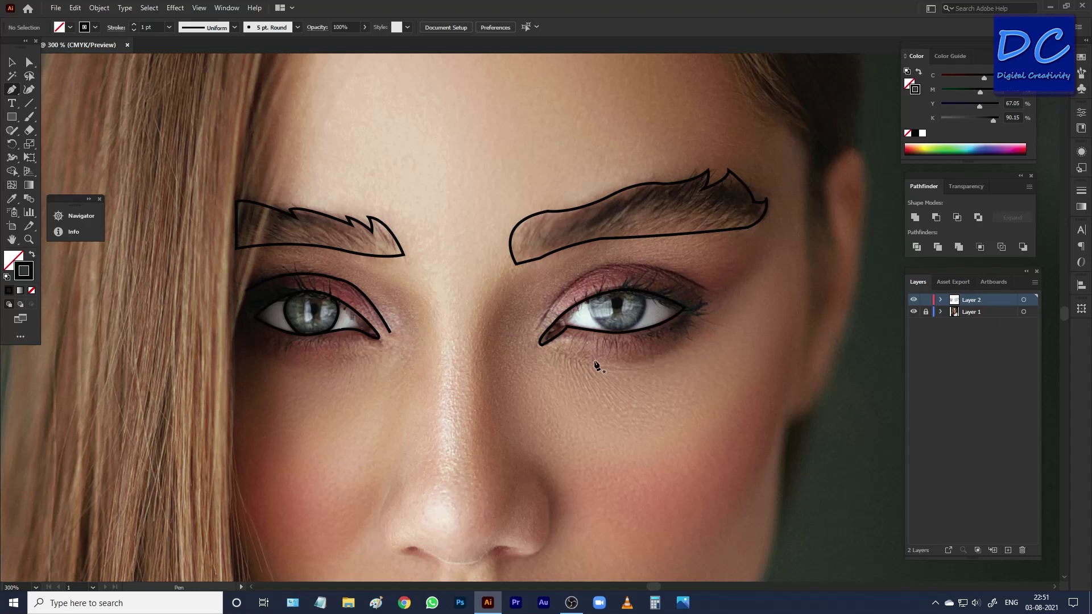
Draw a curved crease line above the right eye, from the inner corner under the brow.
left_click(534, 329)
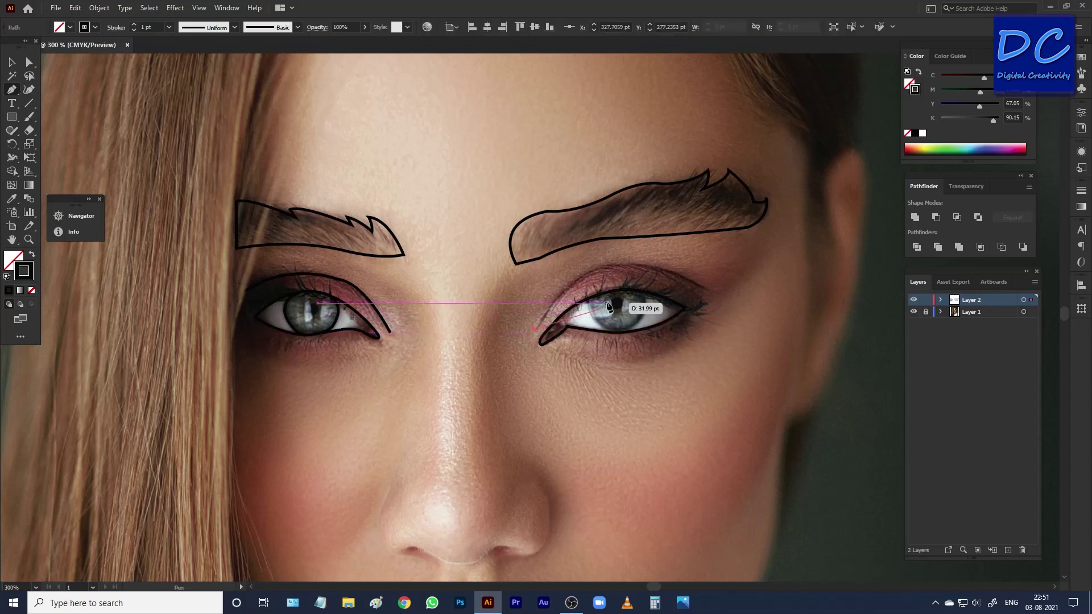
left_click(619, 264)
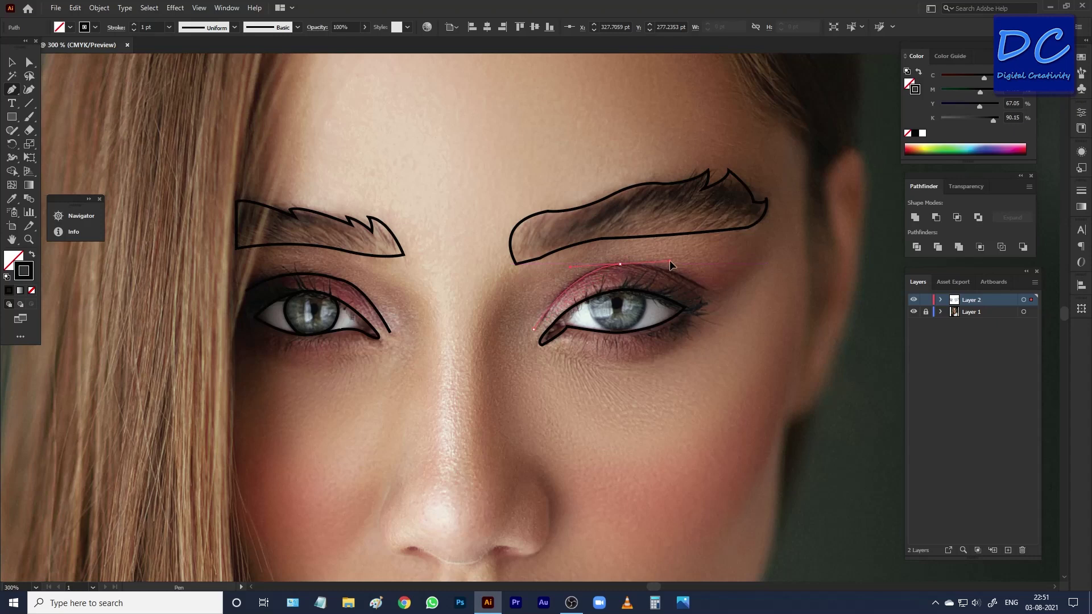
left_click_drag(667, 265, 670, 261)
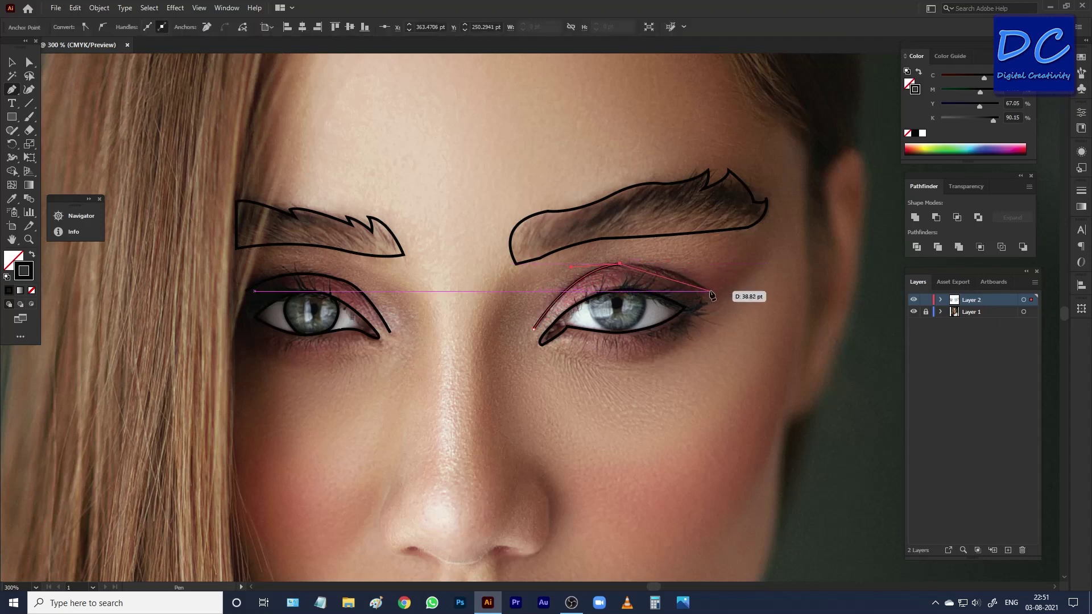
left_click_drag(711, 292, 731, 308)
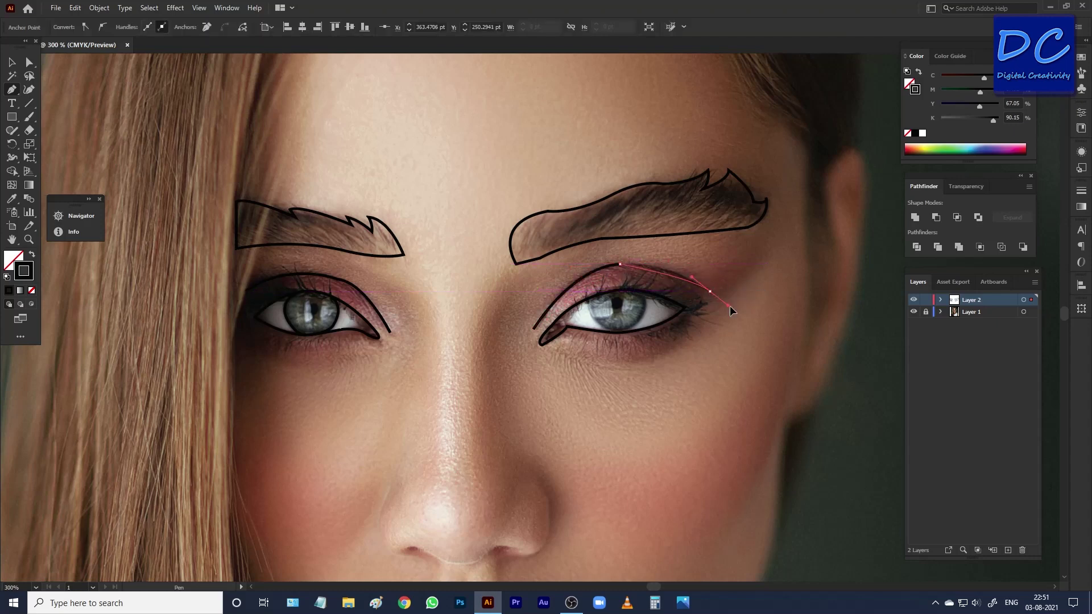
left_click(759, 287, "ctrl")
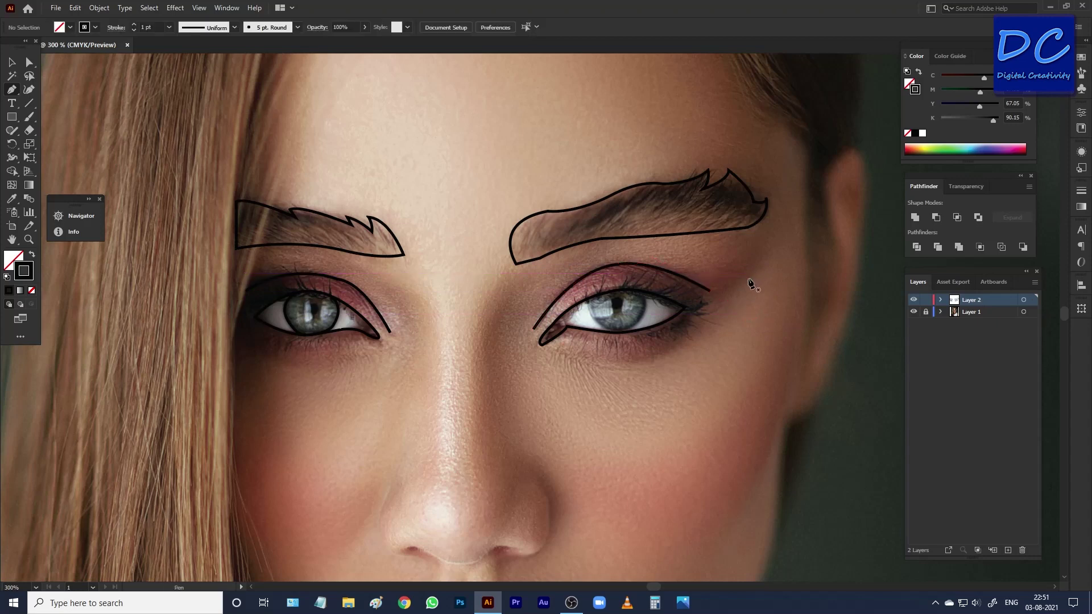
Draw curved lines beneath the left and right eyes, then pan down to the nose.
left_click_drag(448, 386, 534, 371)
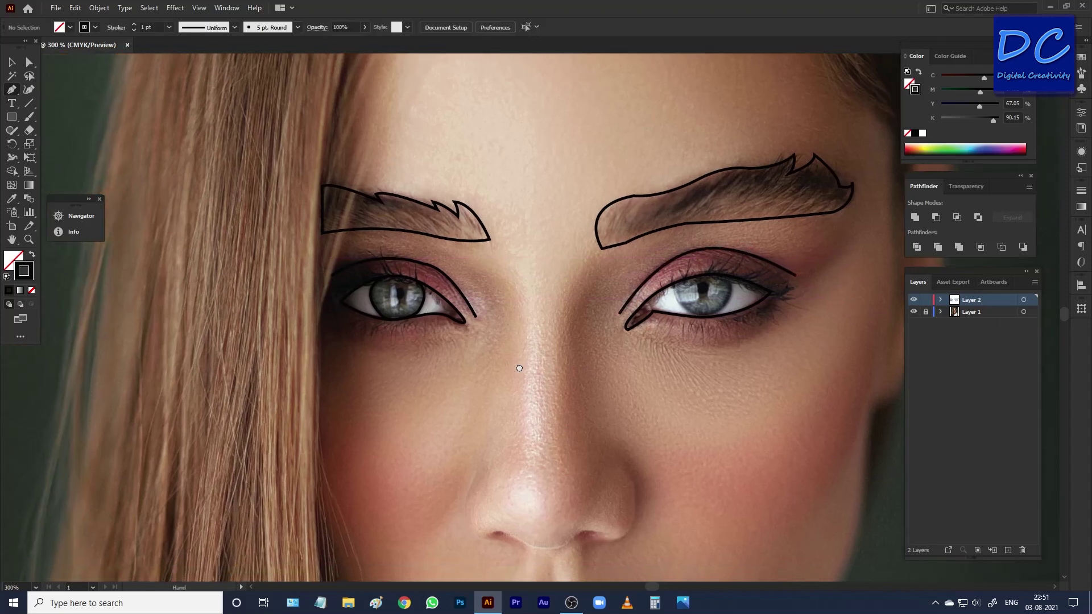
left_click(333, 330)
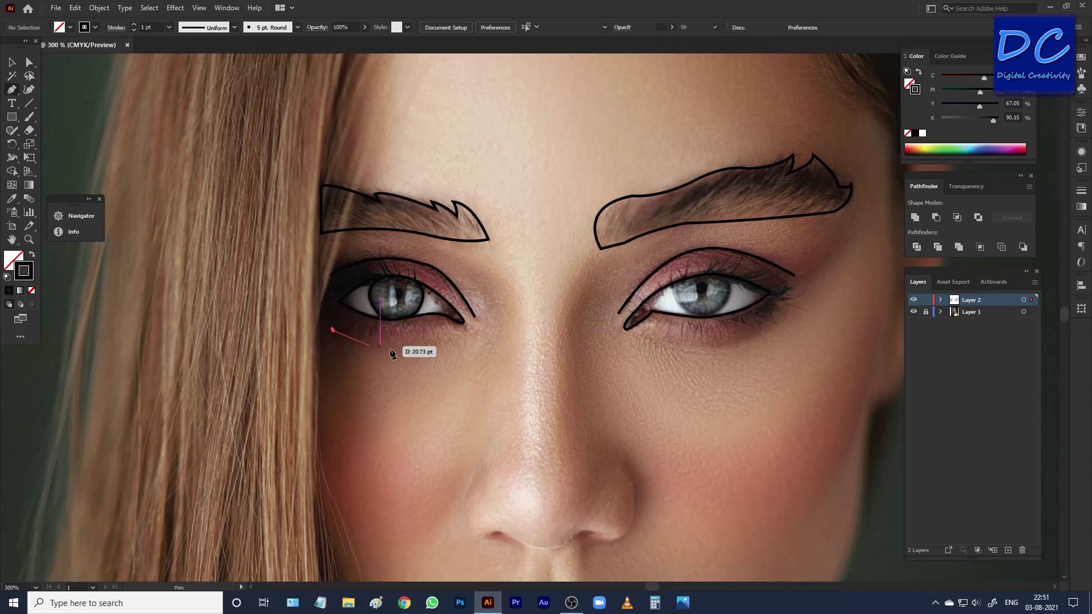
left_click(485, 312, "ctrl")
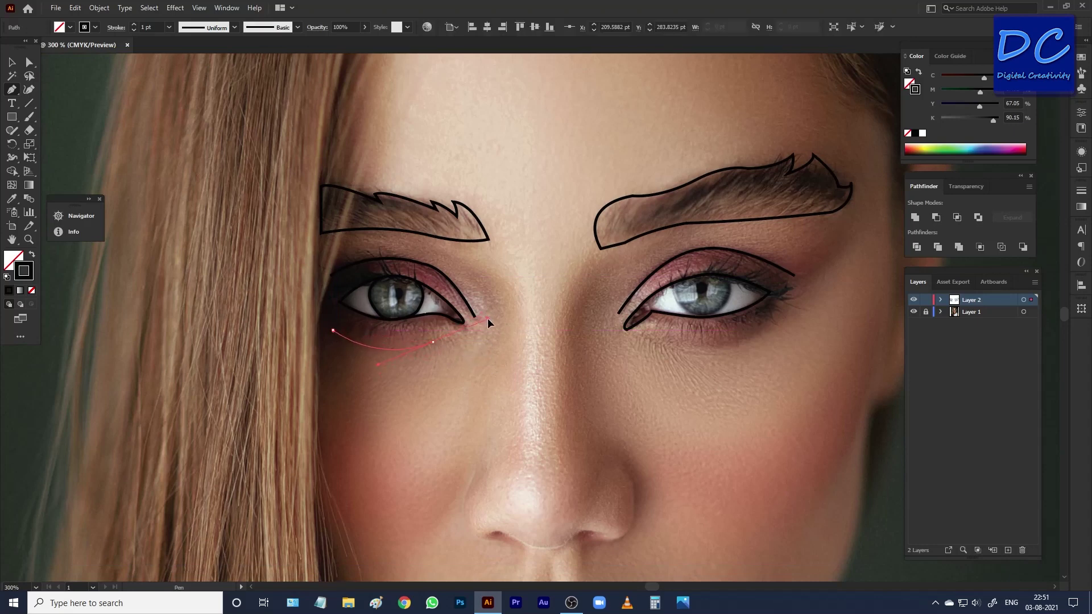
left_click(641, 335)
left_click_drag(772, 323, 802, 290)
left_click(853, 290, "ctrl")
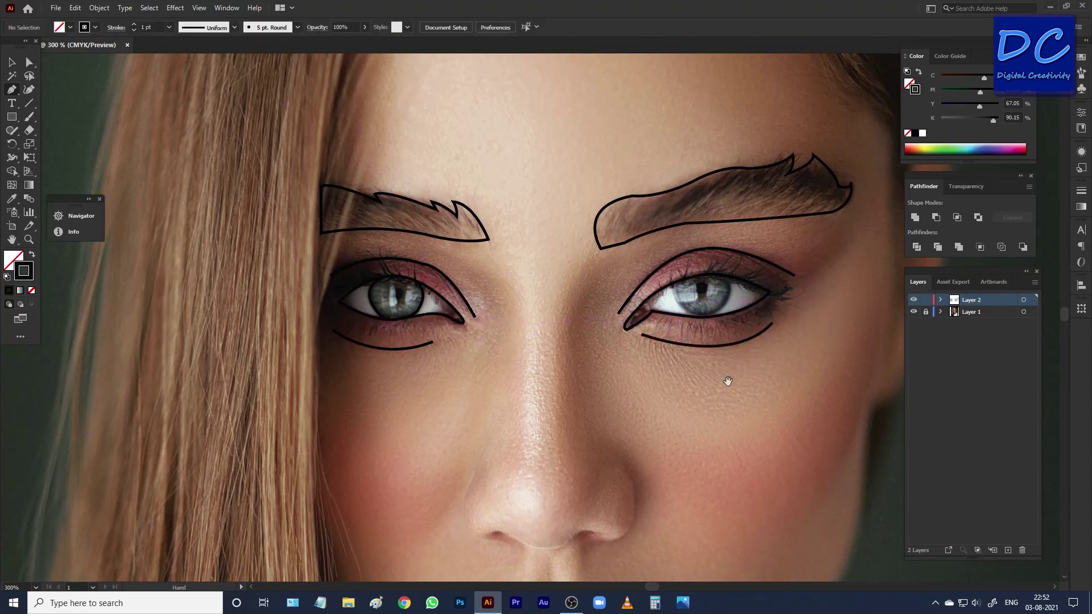
left_click_drag(726, 380, 762, 259)
left_click_drag(709, 358, 727, 305)
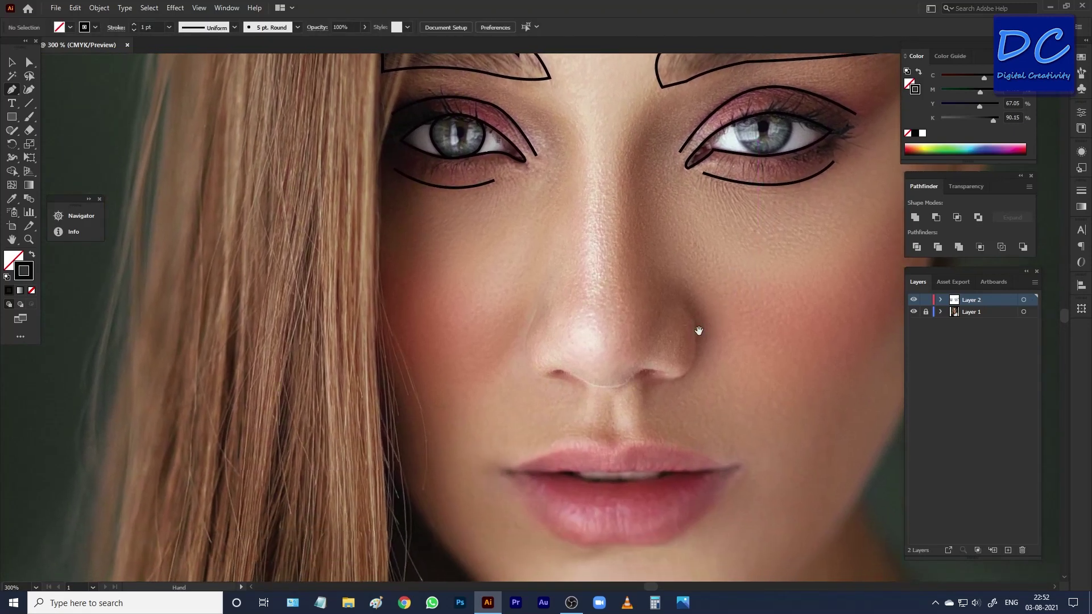
Trace the left side of the nose down and around the left nostril.
left_click_drag(557, 356, 529, 333)
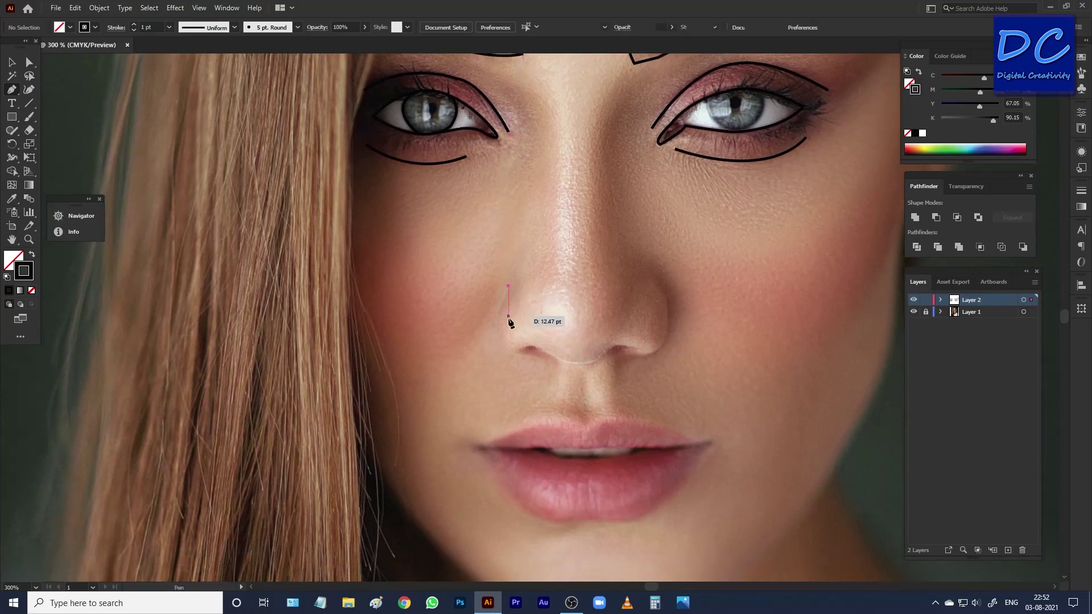
left_click(508, 286)
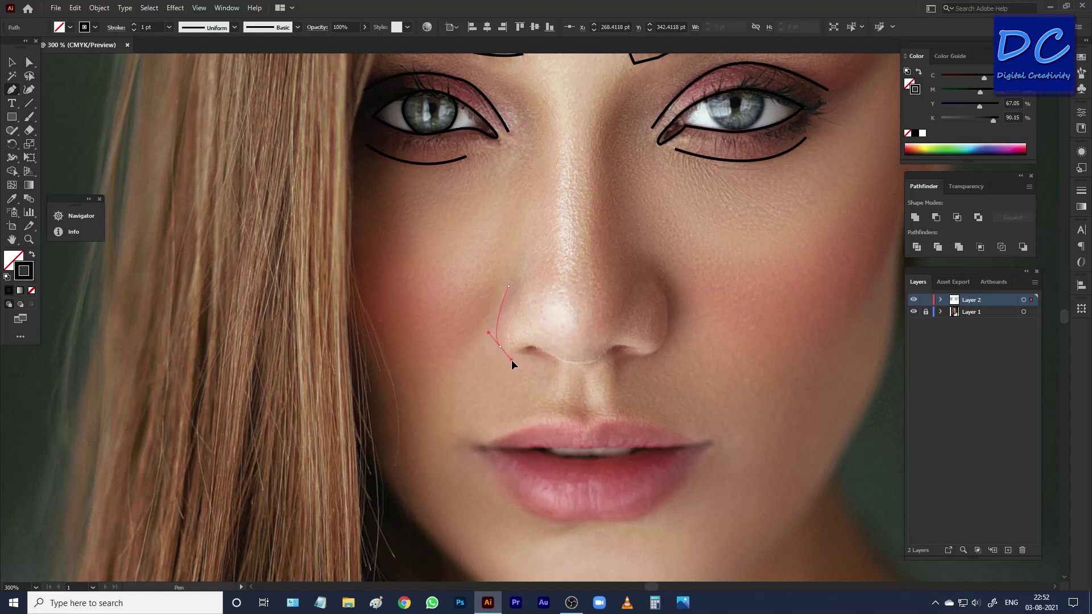
left_click_drag(511, 364, 541, 360)
left_click_drag(539, 358, 571, 357)
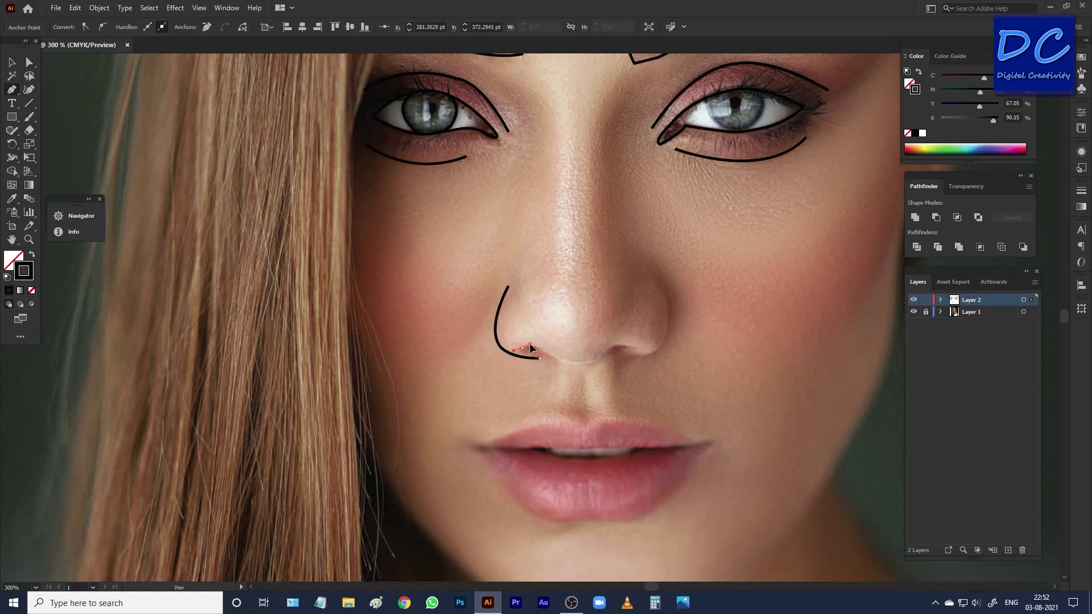
left_click_drag(526, 349, 547, 356)
mouse_move(550, 356)
left_mouse_down()
mouse_move(610, 379)
mouse_move(625, 364)
mouse_move(588, 366)
left_mouse_up()
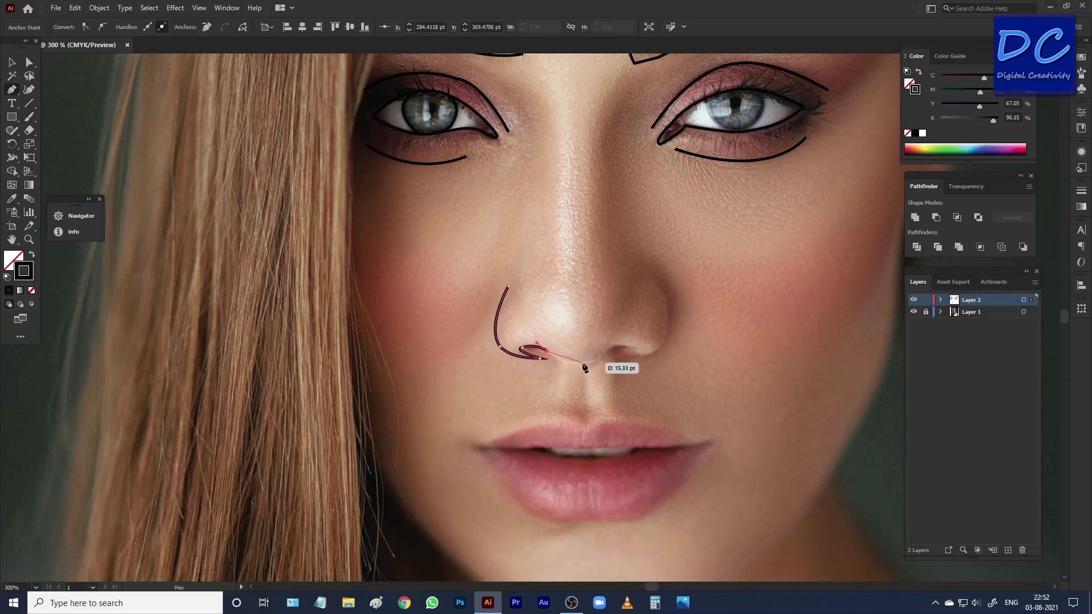
Continue the nose path under the tip toward the right nostril, nudging one anchor lower.
left_click(604, 356)
left_click(585, 364)
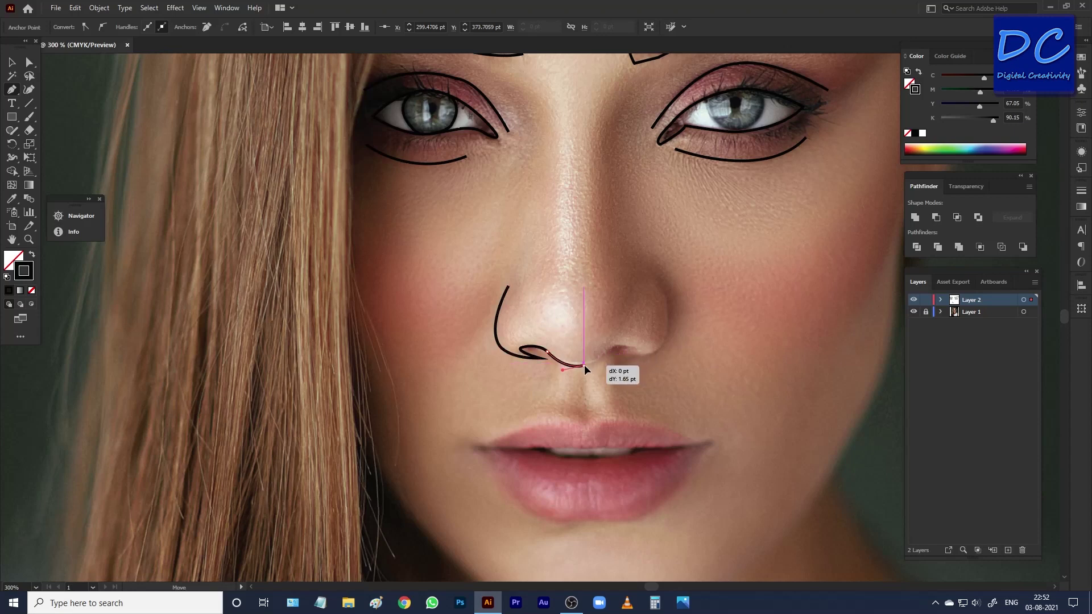
left_click_drag(585, 366, 586, 363)
left_click(586, 362)
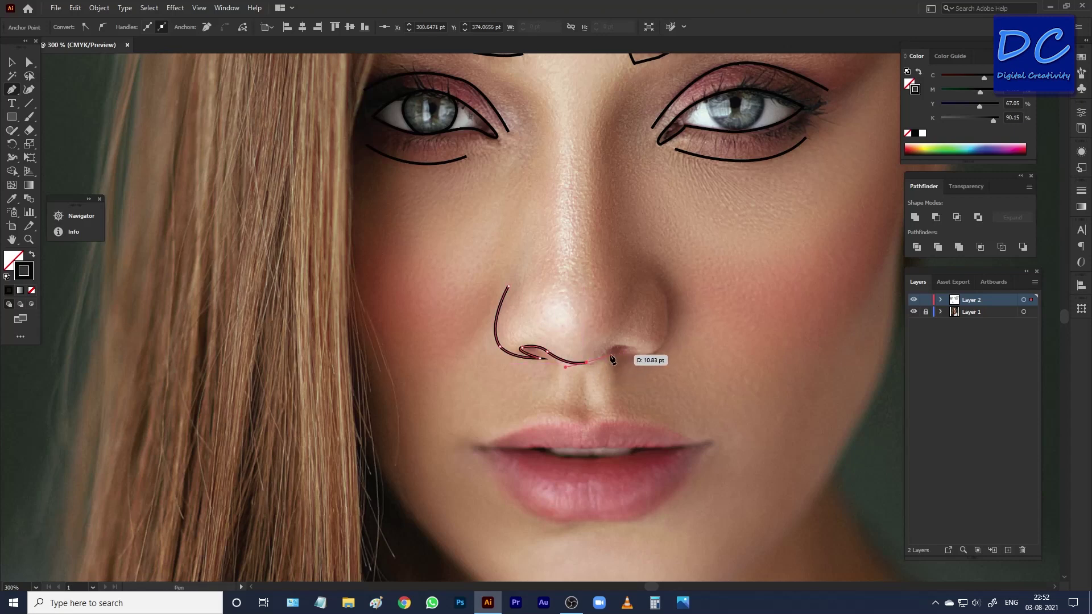
left_click(614, 346)
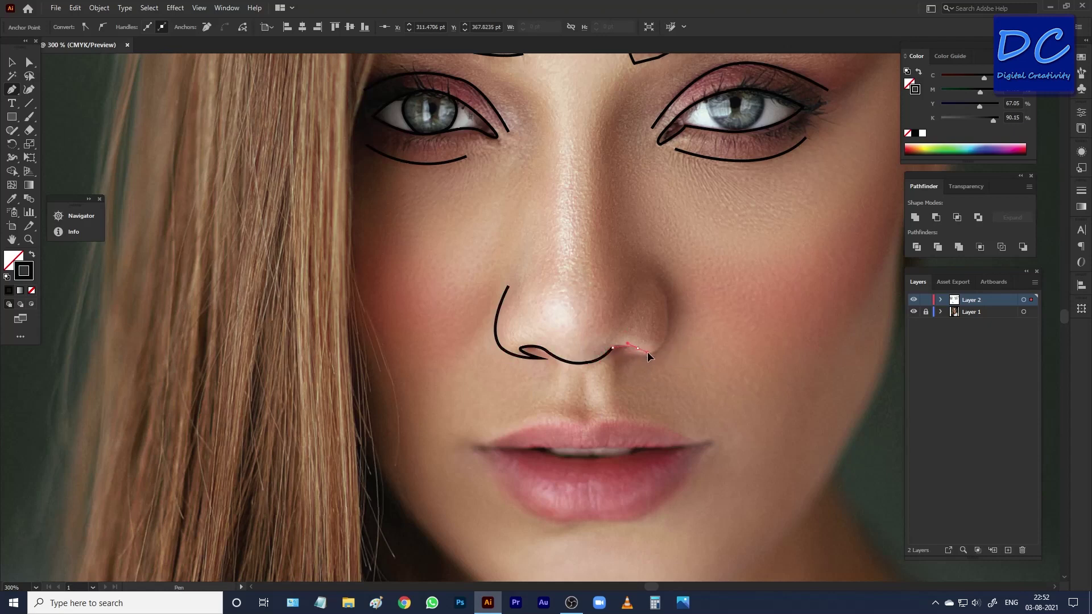
mouse_move(648, 353)
left_mouse_down()
mouse_move(666, 342)
mouse_move(657, 283)
left_mouse_up()
Outline the upper lip from the left corner over the peak to the right corner.
left_click(695, 269, "ctrl")
left_click_drag(672, 400, 686, 268)
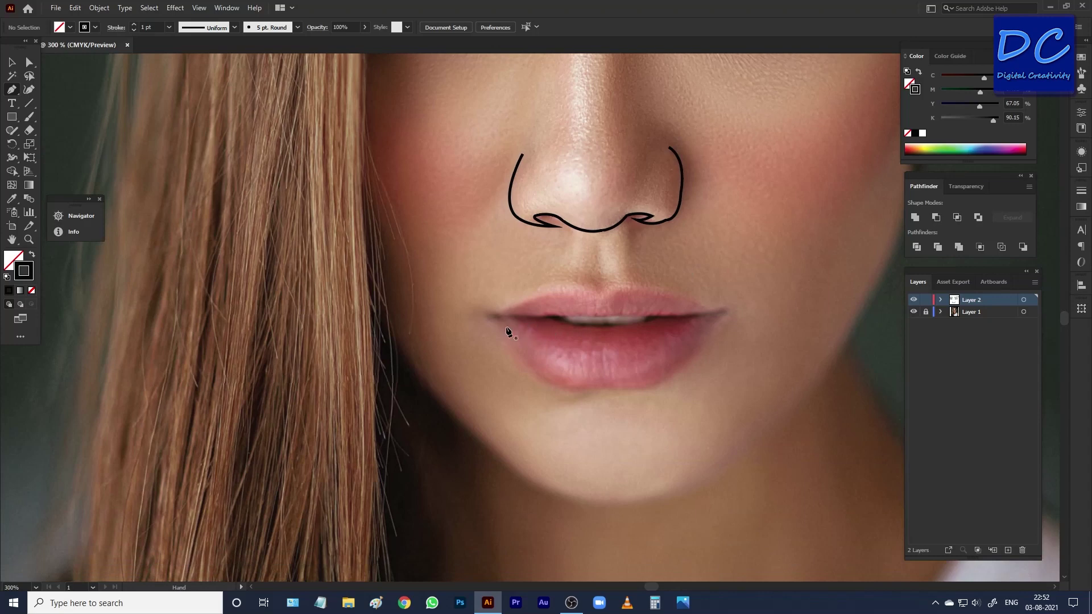
left_click(491, 317)
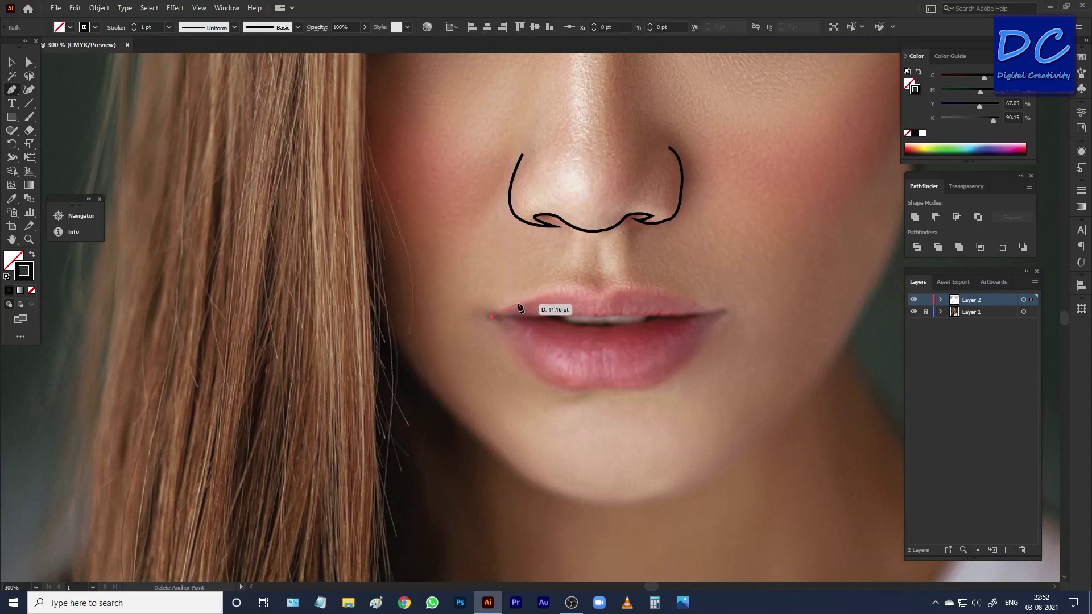
left_click_drag(522, 301, 593, 303)
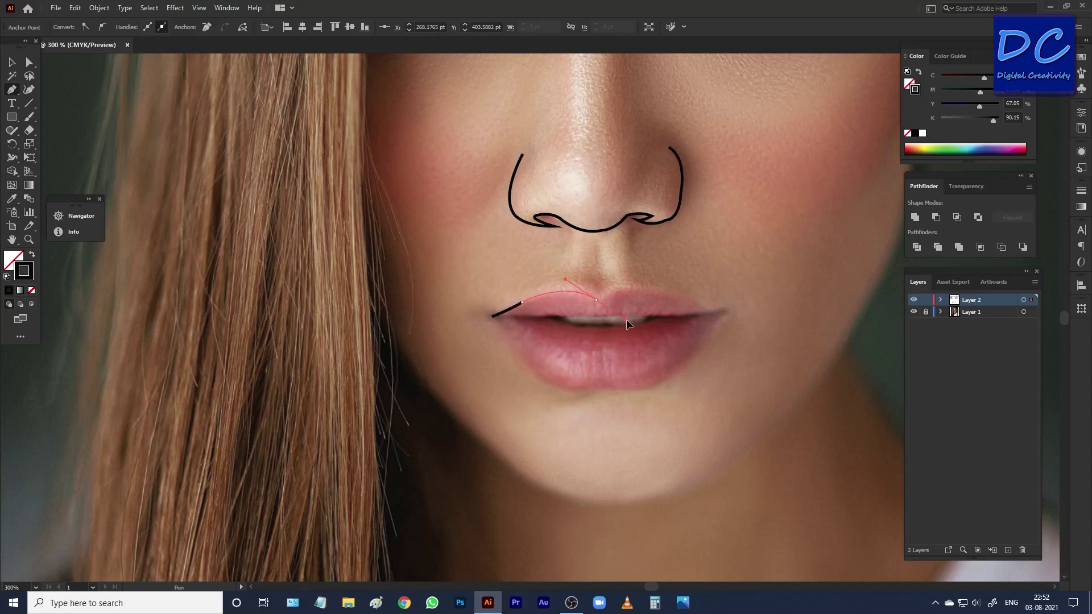
mouse_move(627, 319)
left_mouse_down()
mouse_move(618, 300)
mouse_move(675, 296)
left_mouse_up()
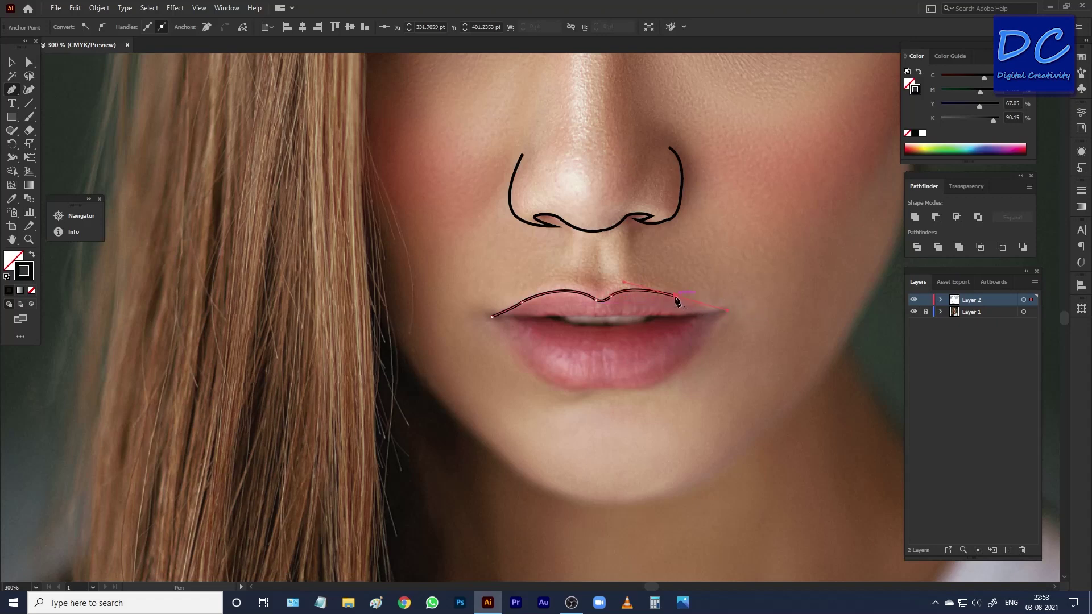
mouse_move(727, 310)
left_mouse_down()
mouse_move(690, 370)
mouse_move(682, 363)
mouse_move(673, 382)
mouse_move(626, 394)
left_mouse_up()
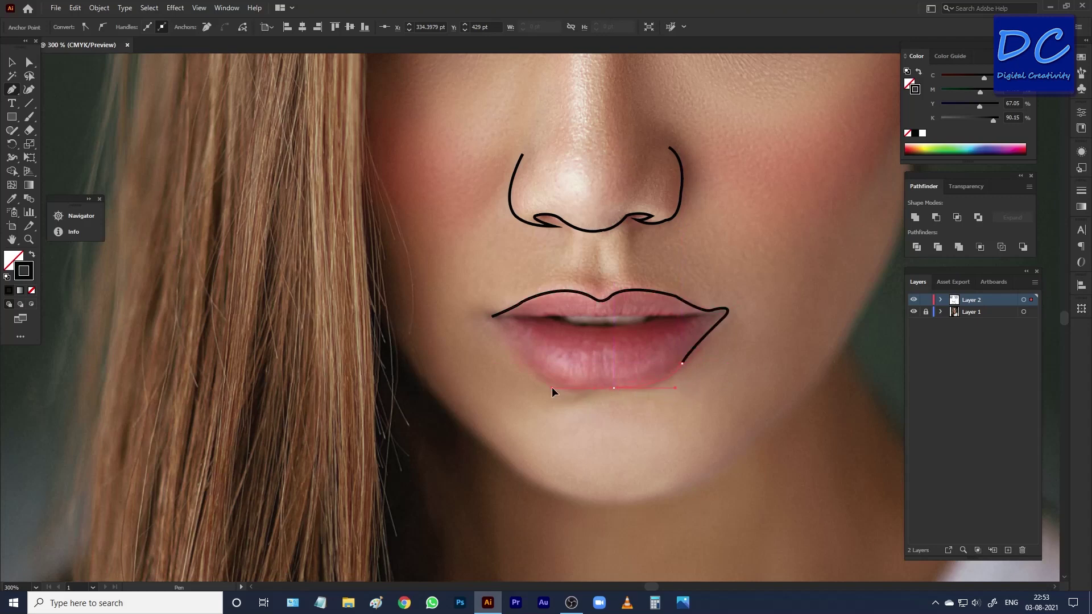
Trace the lower lip edge, adjust its anchor, and close the outline at a sharp left corner.
left_click_drag(561, 384, 574, 391)
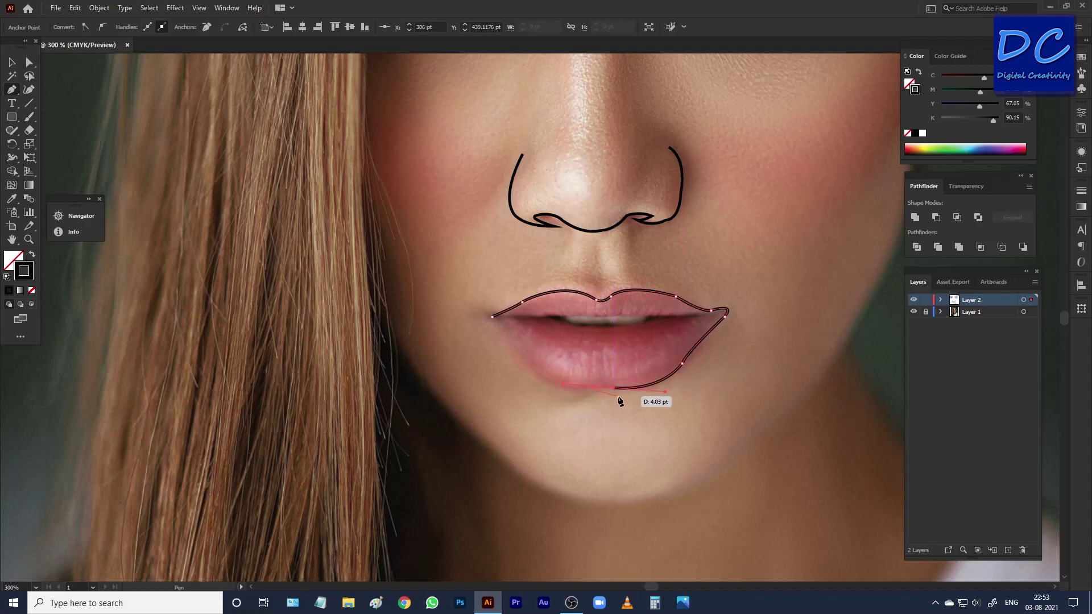
mouse_move(609, 391)
left_mouse_down()
mouse_move(532, 378)
mouse_move(497, 346)
left_mouse_up()
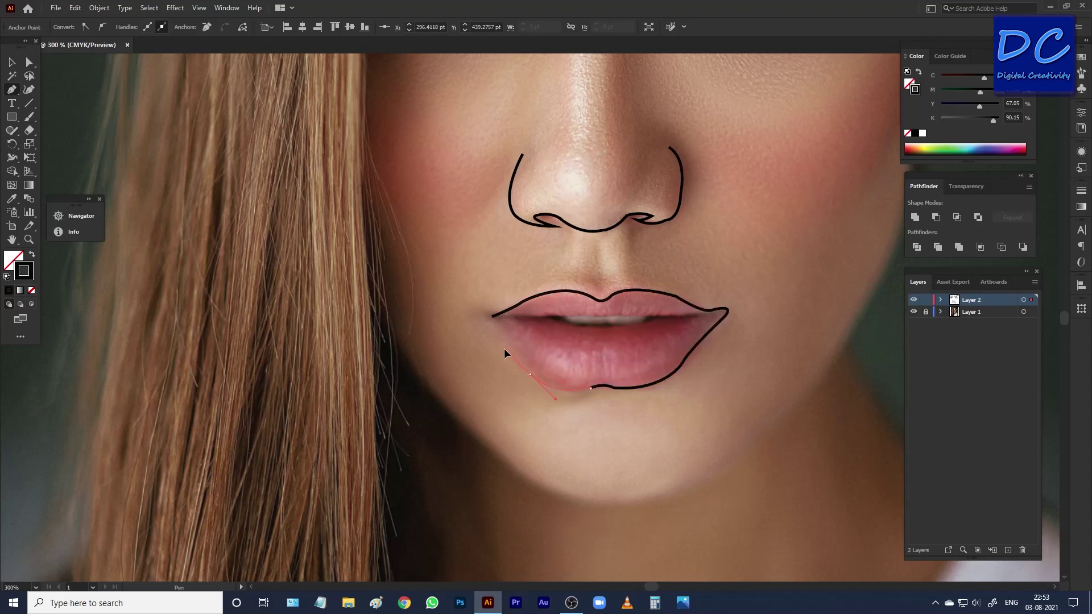
left_click(531, 375)
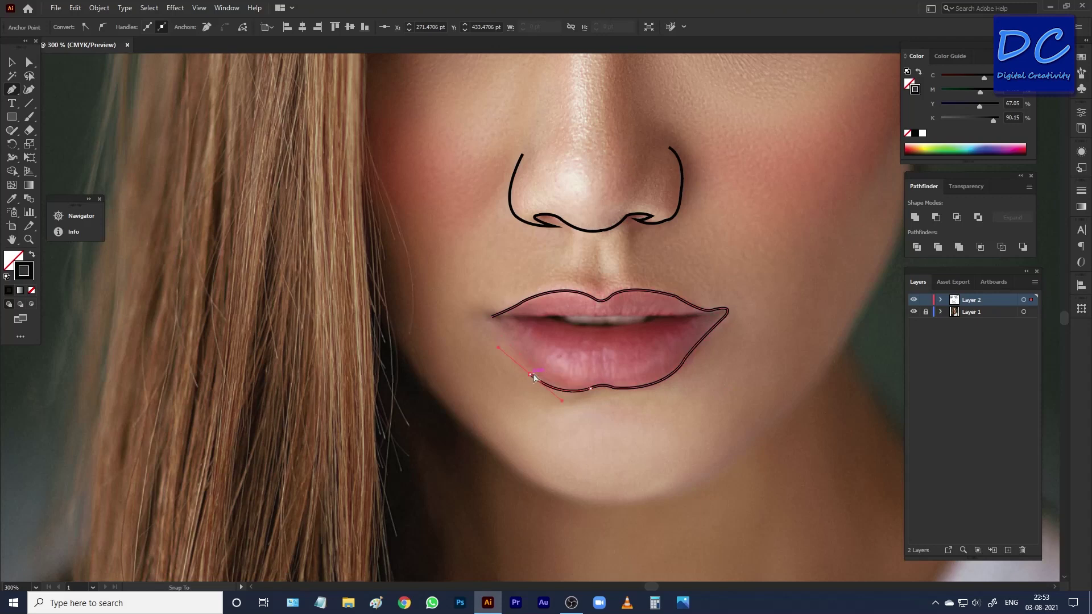
left_click_drag(534, 377, 535, 375)
left_click_drag(493, 324, 487, 321)
mouse_move(510, 345)
left_mouse_down()
mouse_move(504, 325)
mouse_move(506, 336)
mouse_move(482, 316)
left_mouse_up()
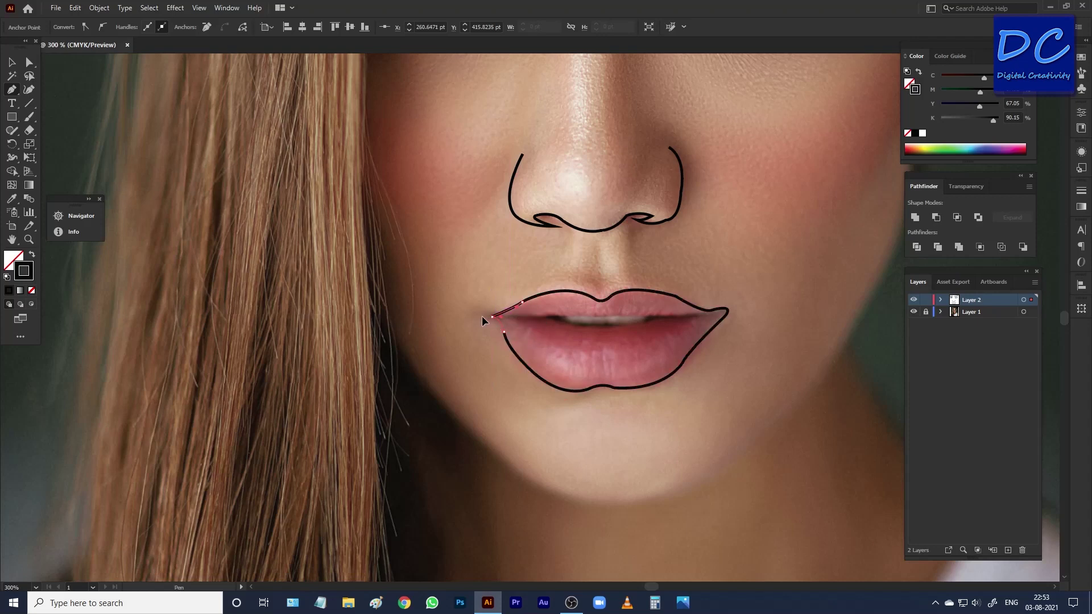
left_click(566, 353)
left_click_drag(587, 329, 549, 373)
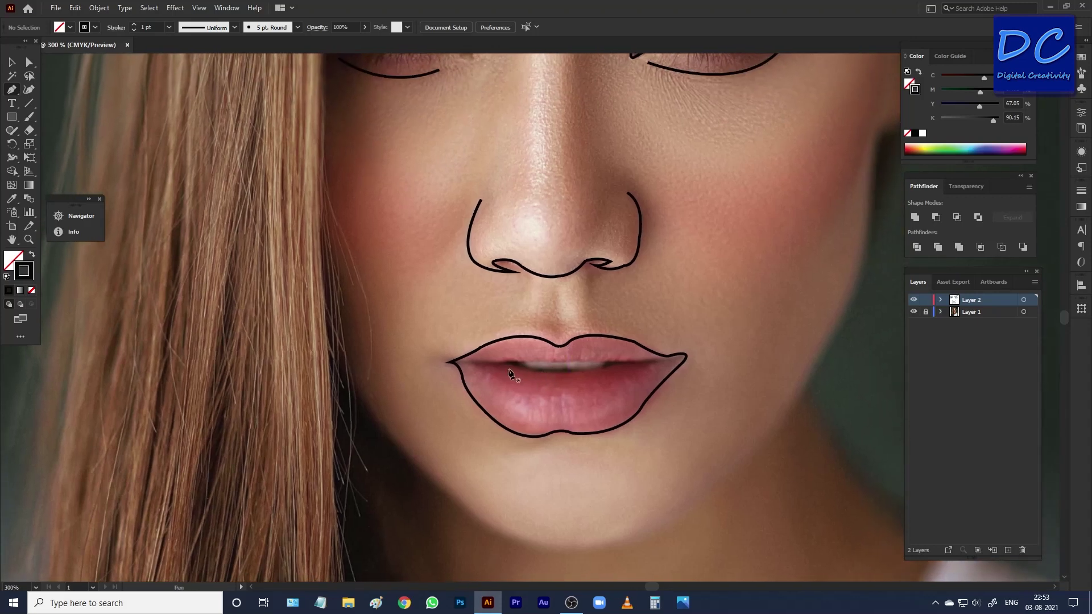
Draw the lip parting line from the left mouth corner, adjusting a curve handle.
left_click(450, 362)
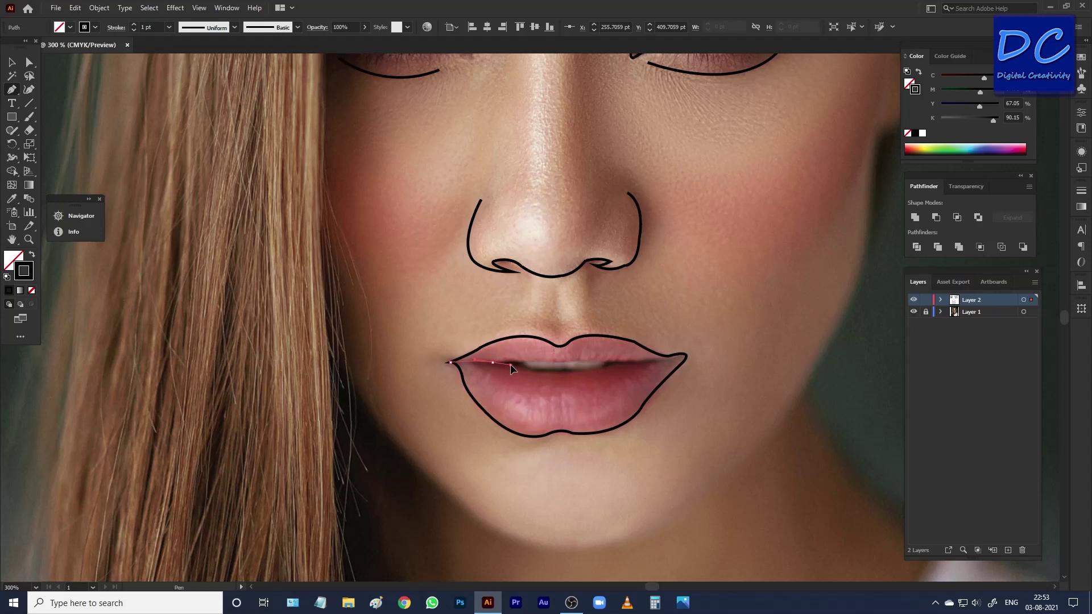
left_click_drag(510, 363, 516, 365)
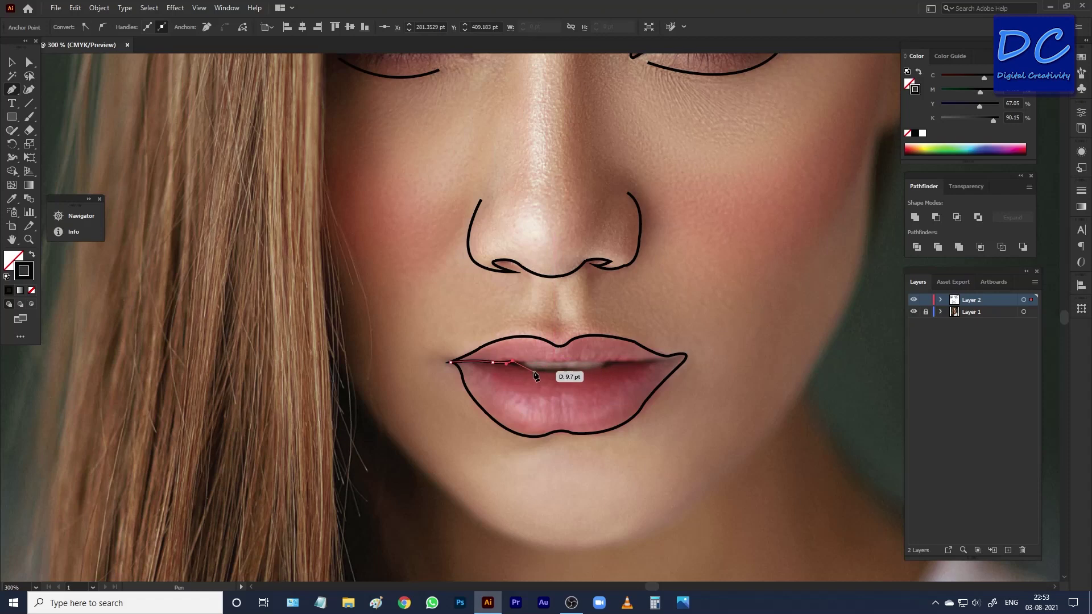
mouse_move(535, 376)
left_mouse_down()
mouse_move(532, 358)
mouse_move(510, 371)
left_mouse_up()
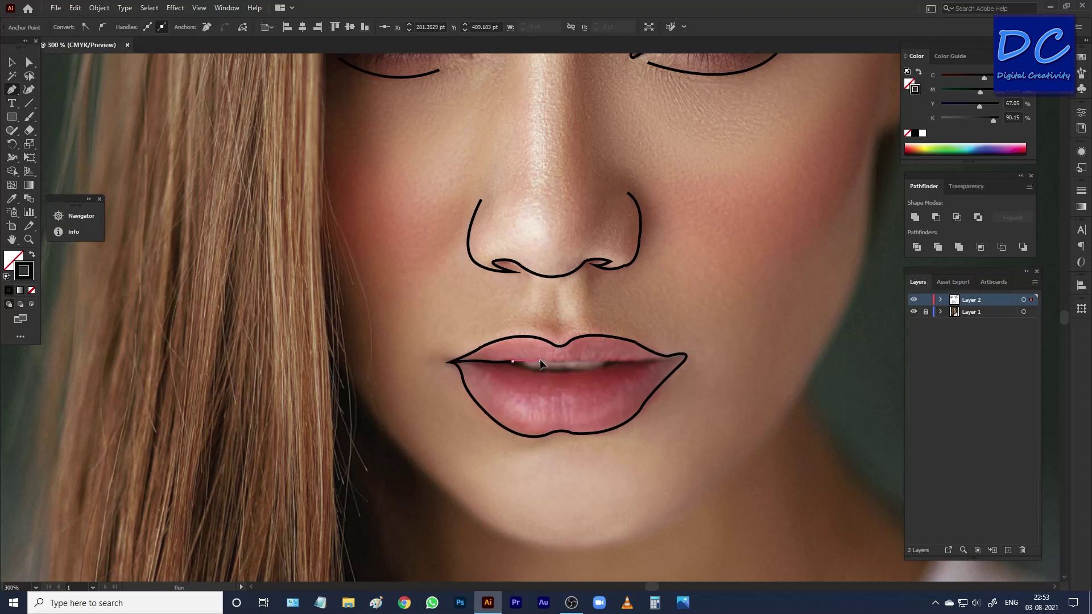
left_click_drag(542, 363, 581, 363)
key("ctrl")
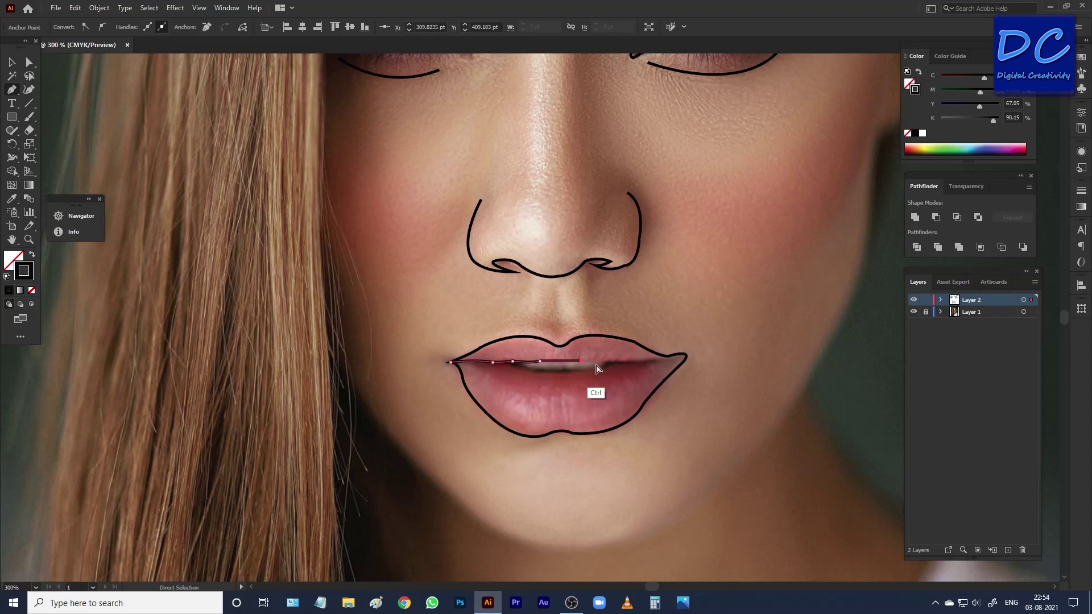
mouse_move(597, 369)
left_mouse_down()
mouse_move(573, 368)
mouse_move(697, 357)
mouse_move(600, 373)
left_mouse_up()
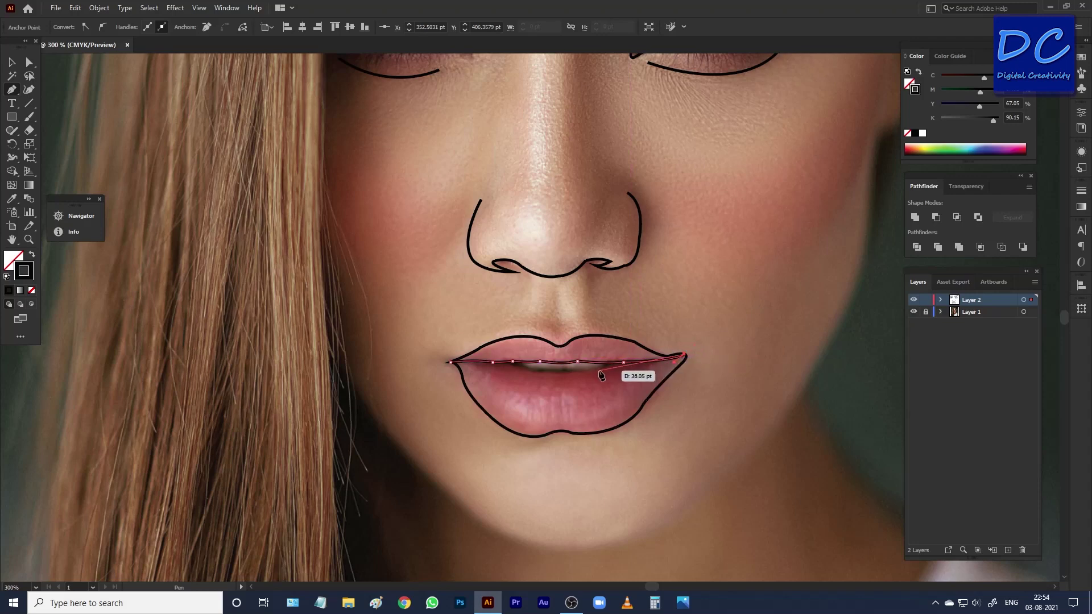
right_click(597, 375)
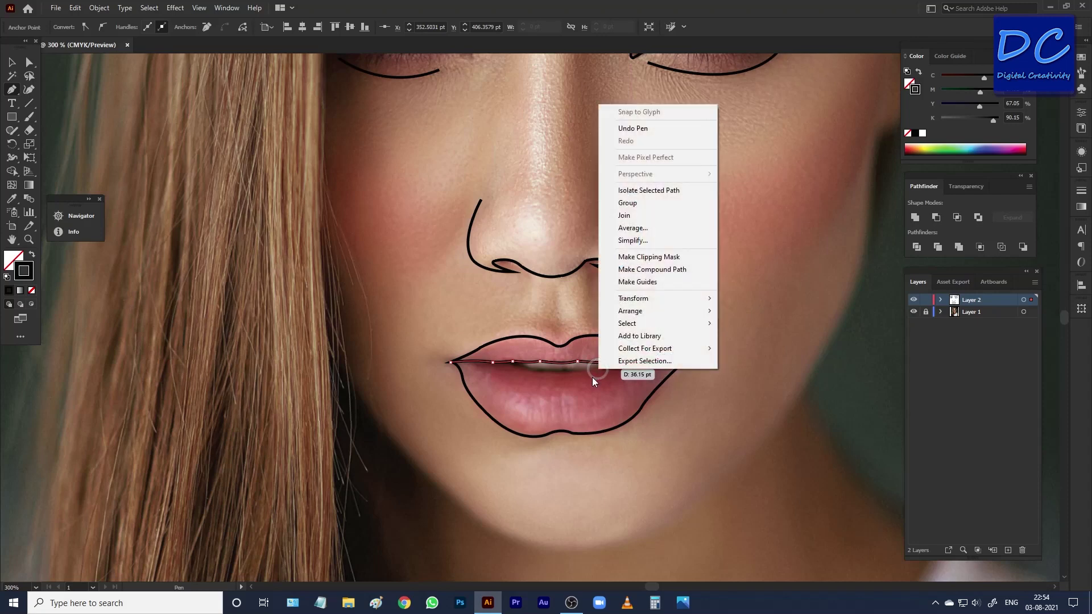
key("Escape")
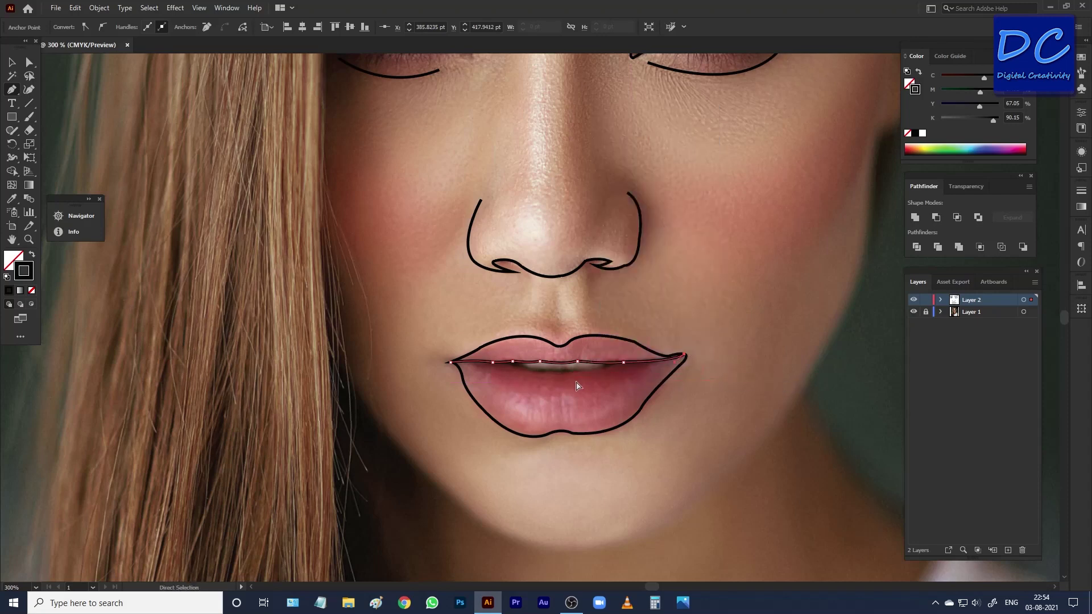
Extend the parting line to the right mouth corner and refine its curve.
mouse_move(698, 390)
left_mouse_down()
mouse_move(614, 381)
mouse_move(599, 366)
mouse_move(652, 388)
mouse_move(620, 368)
left_mouse_up()
mouse_move(589, 351)
left_mouse_down()
mouse_move(629, 387)
mouse_move(666, 377)
left_mouse_up()
left_click(758, 317, "ctrl")
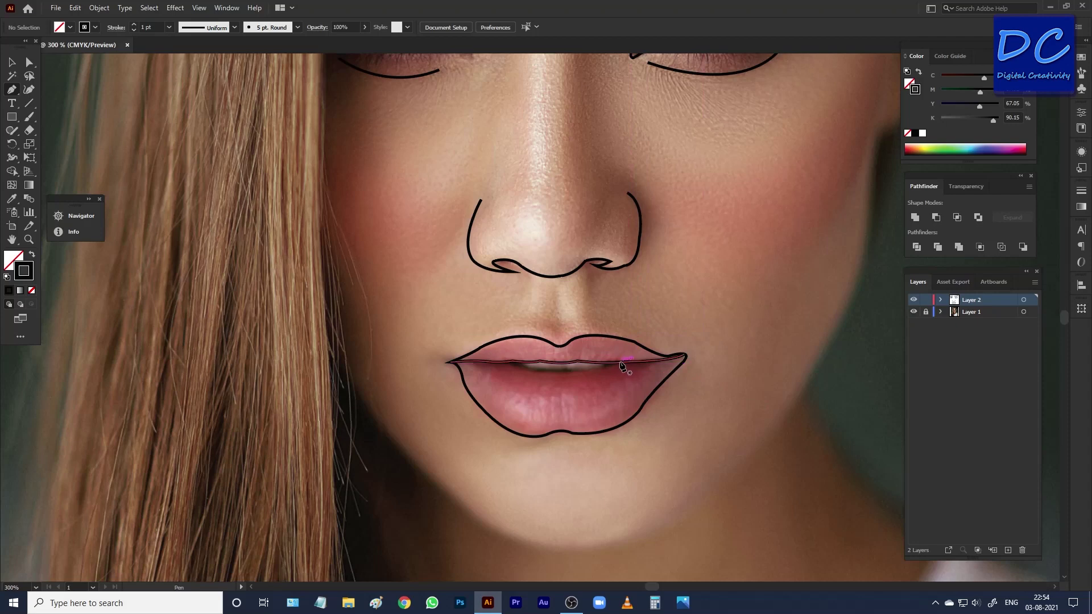
mouse_move(622, 362)
left_mouse_down()
mouse_move(512, 367)
mouse_move(481, 340)
left_mouse_up()
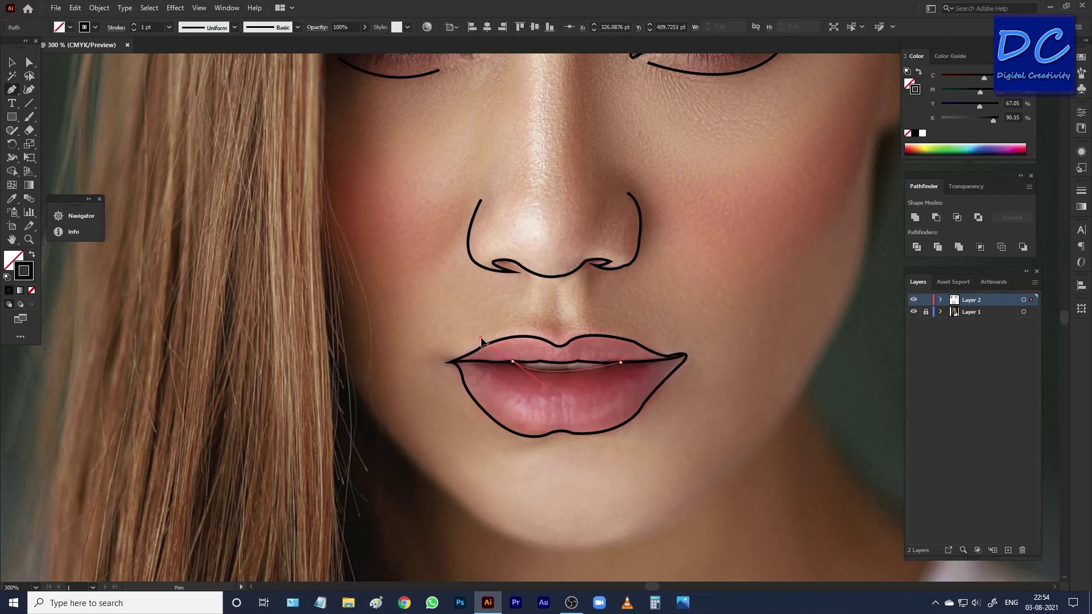
left_click(694, 312, "ctrl")
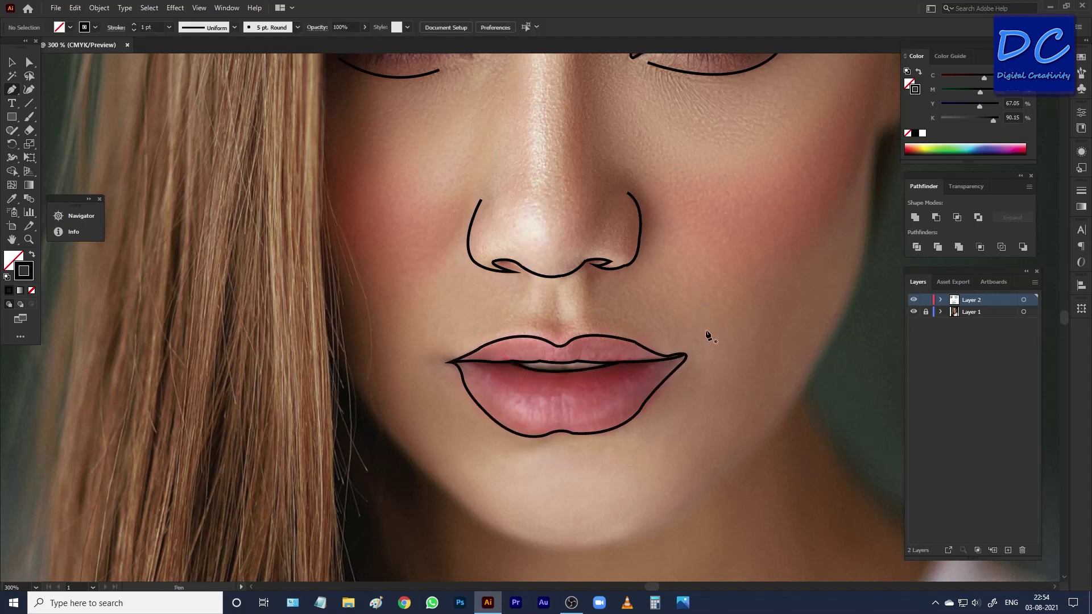
mouse_move(694, 241)
left_mouse_down()
mouse_move(671, 228)
mouse_move(666, 204)
left_mouse_up()
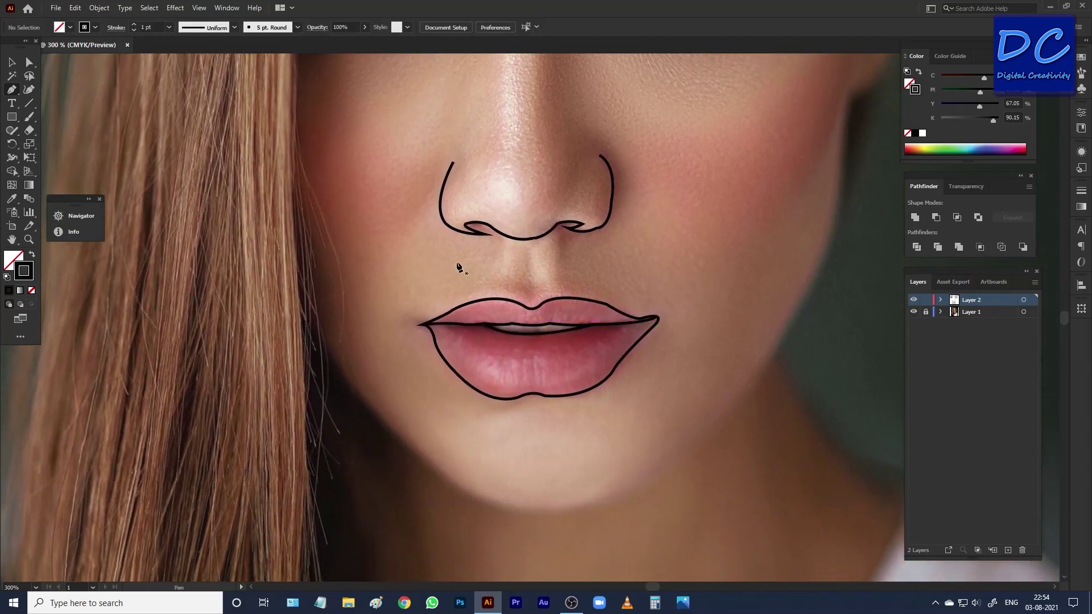
Trace the jawline from the left cheek down to the bottom of the chin.
left_click(297, 274)
left_click_drag(397, 435, 449, 469)
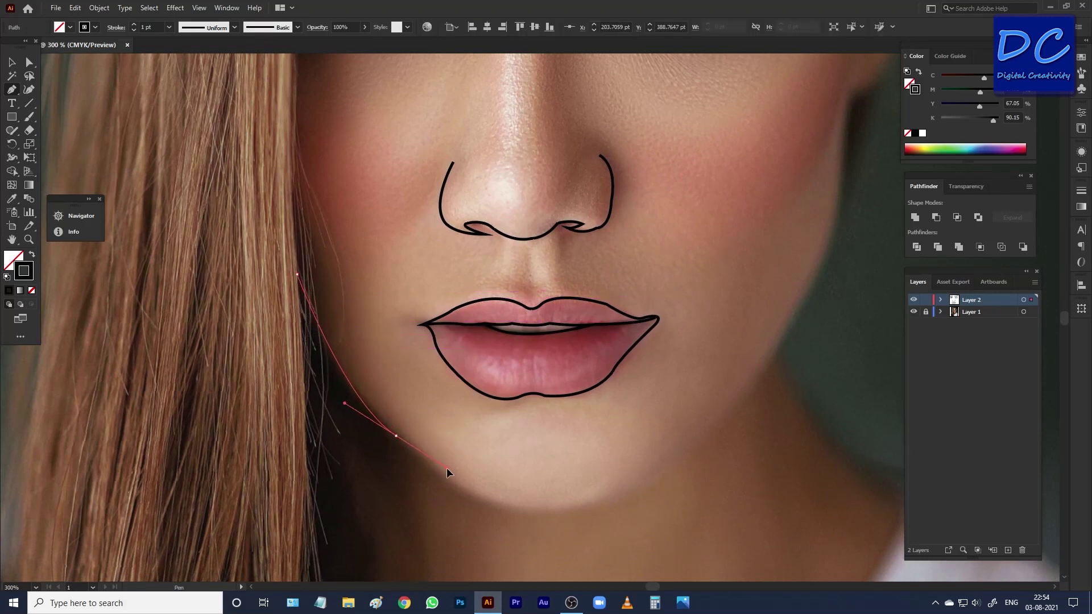
left_click(396, 436)
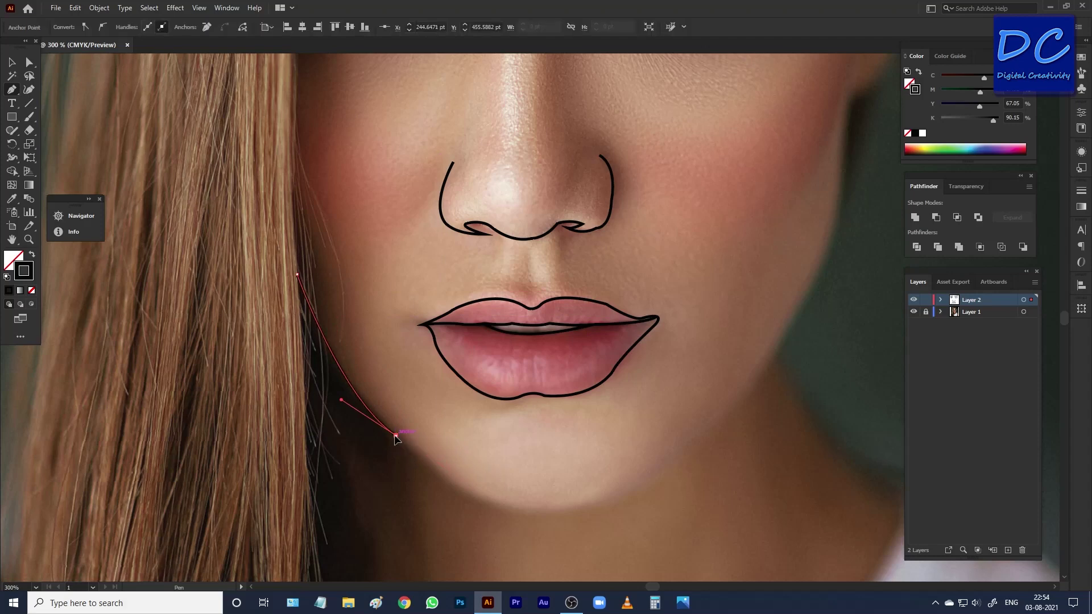
left_click(545, 511)
left_click_drag(636, 504, 547, 512)
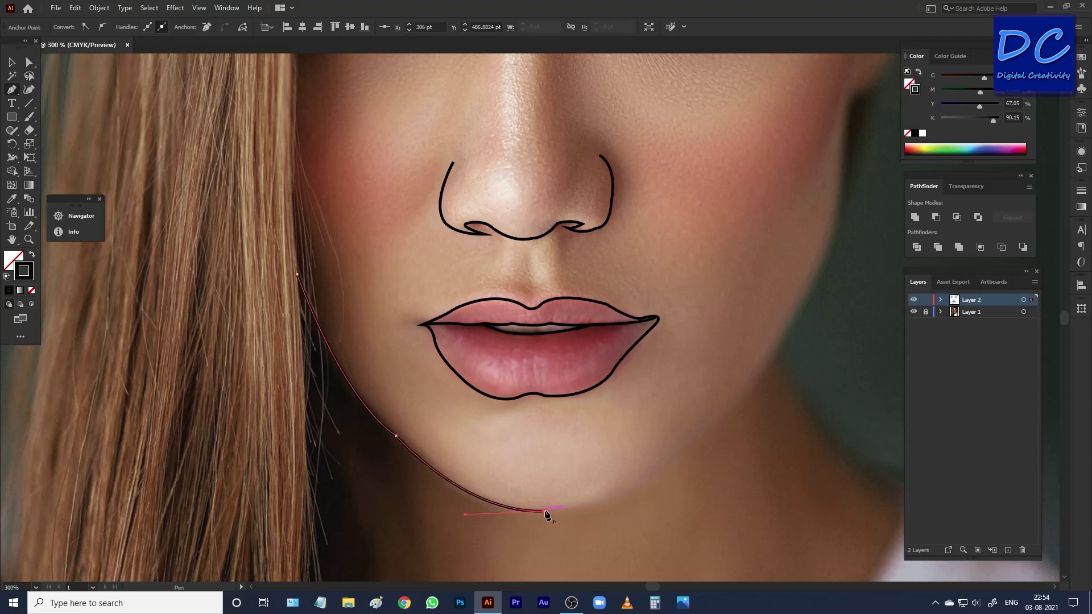
Continue the jawline up the right side toward the ear with a sharp corner.
left_click_drag(674, 429, 513, 455)
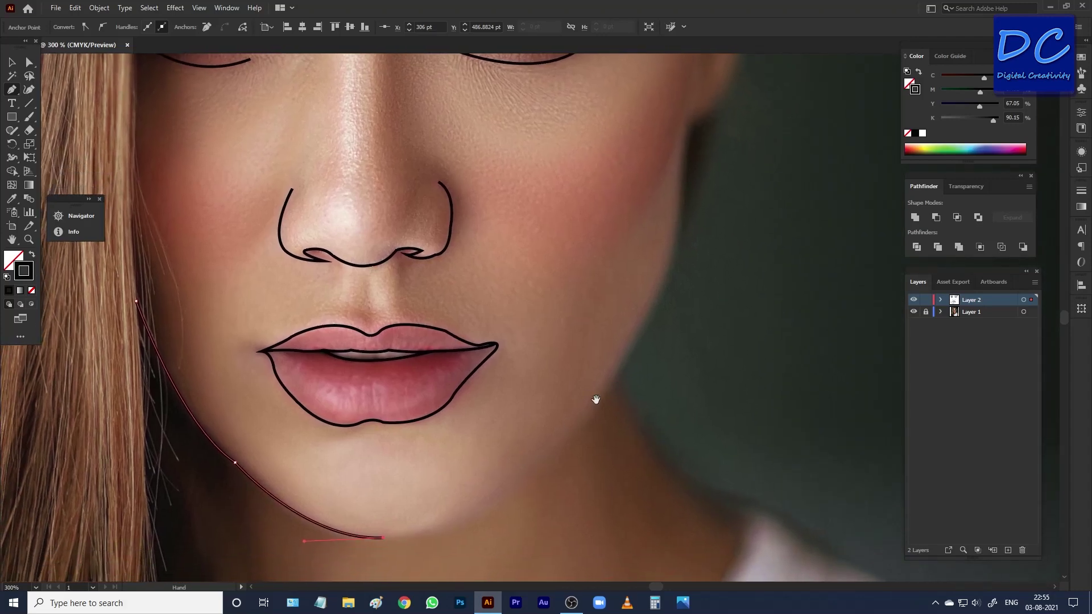
left_click_drag(608, 388, 699, 230)
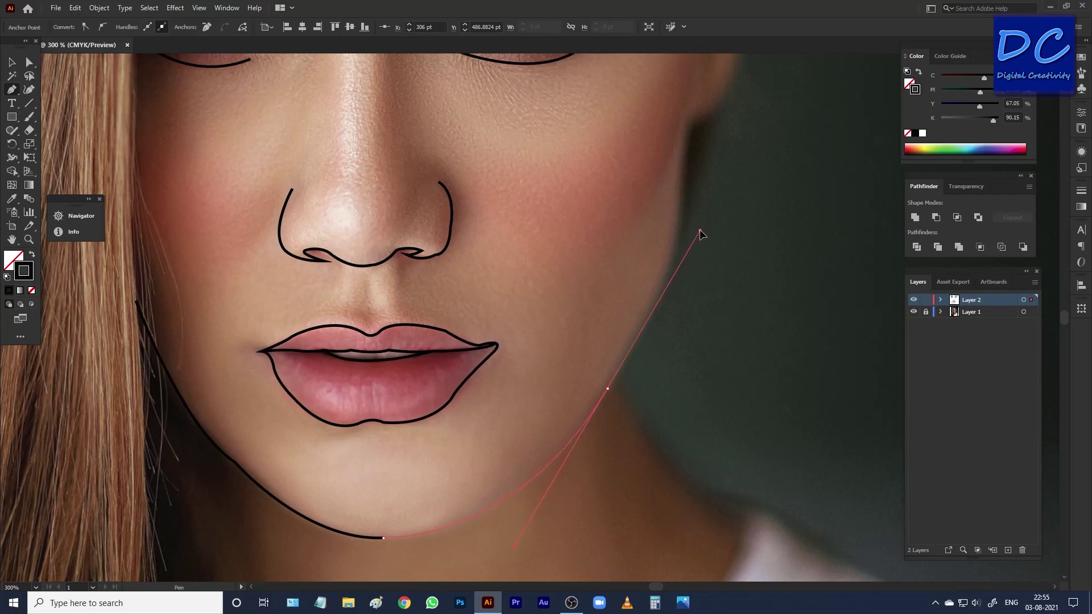
left_click(607, 389)
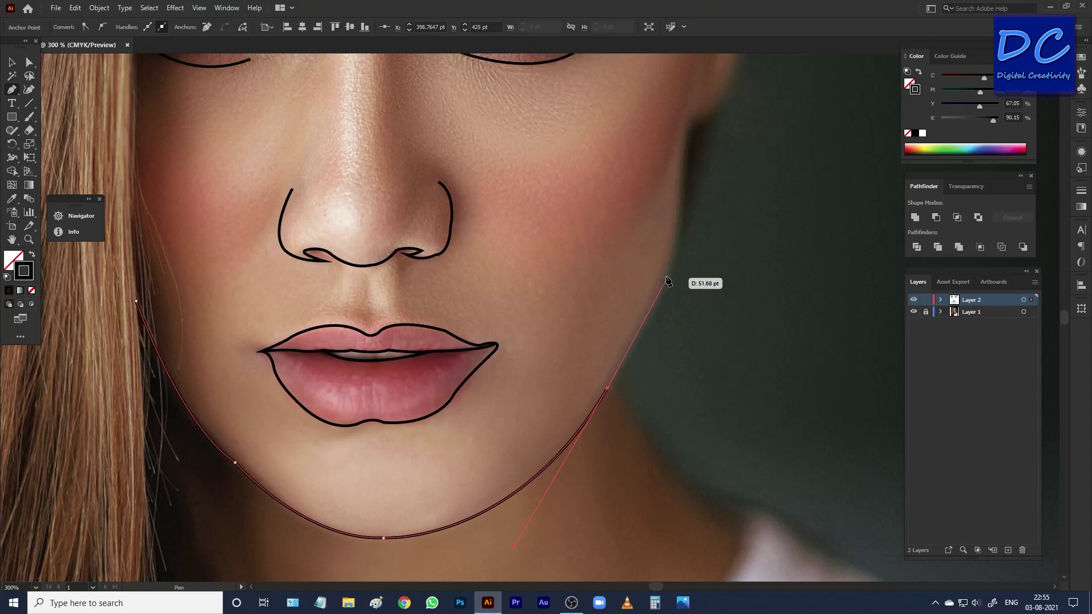
left_click(677, 222, "ctrl")
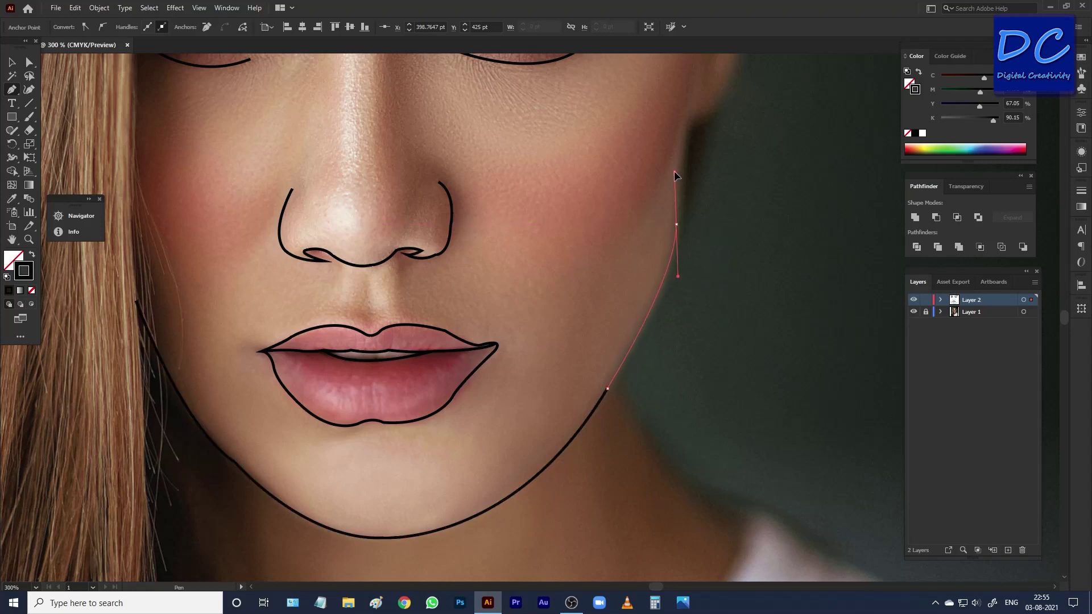
left_click(674, 172, "ctrl")
left_click(677, 224)
Continue the face outline up the right cheek toward the temple.
scroll(682, 228, "up", 3)
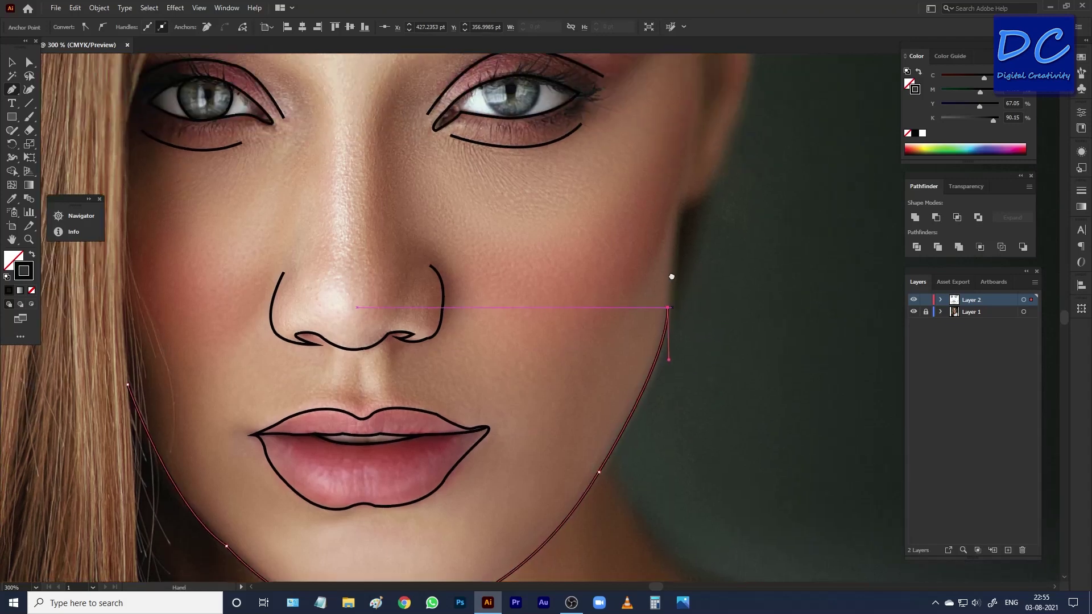
scroll(674, 244, "up", 1)
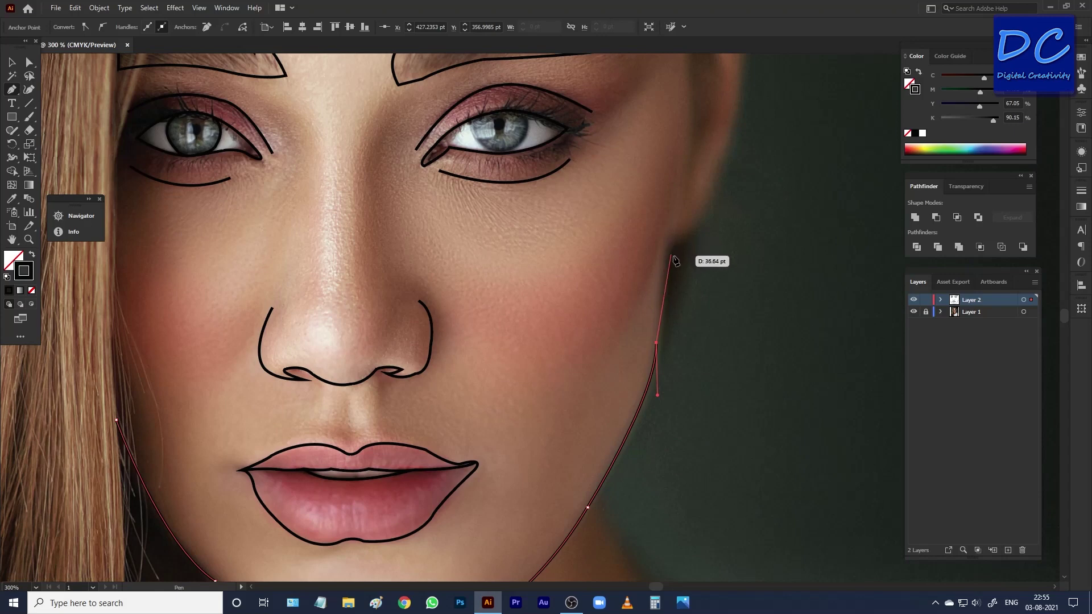
left_click_drag(673, 250, 661, 333)
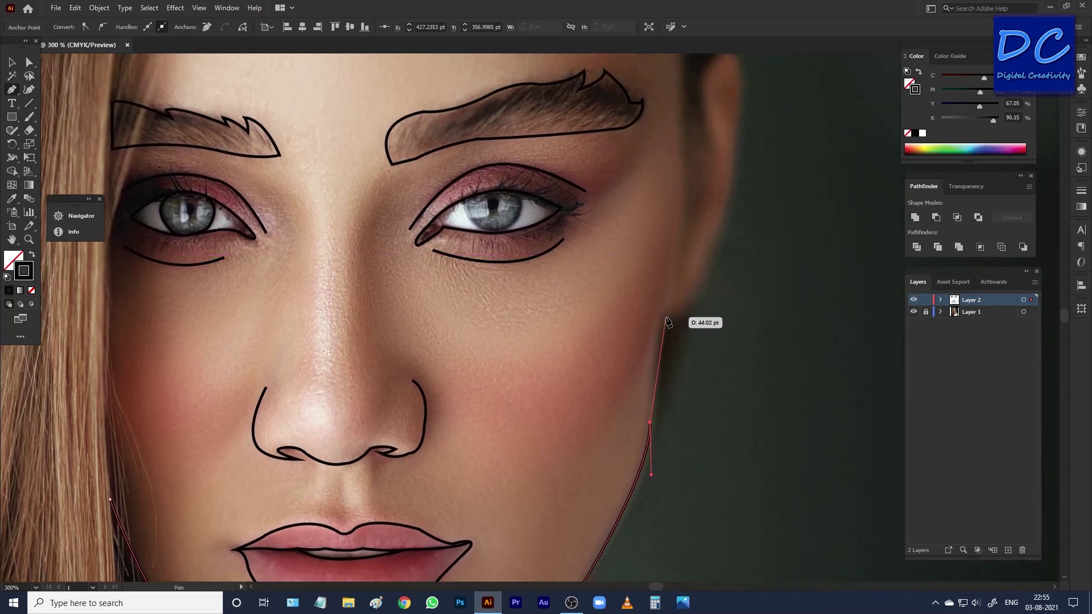
left_click_drag(666, 315, 674, 306)
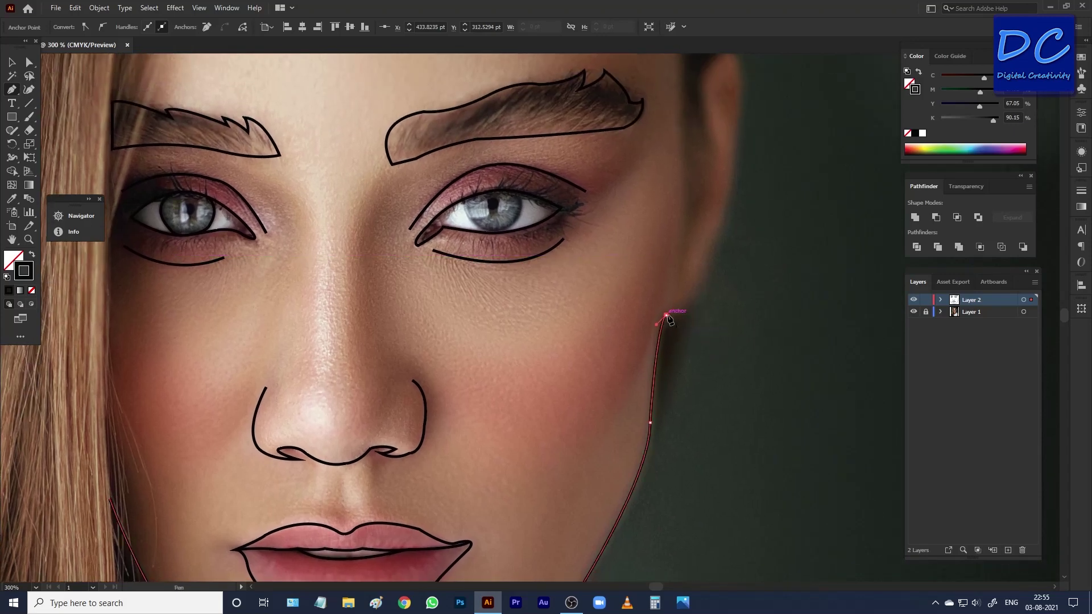
mouse_move(705, 265)
left_mouse_down()
mouse_move(707, 253)
mouse_move(710, 322)
mouse_move(708, 312)
left_mouse_up()
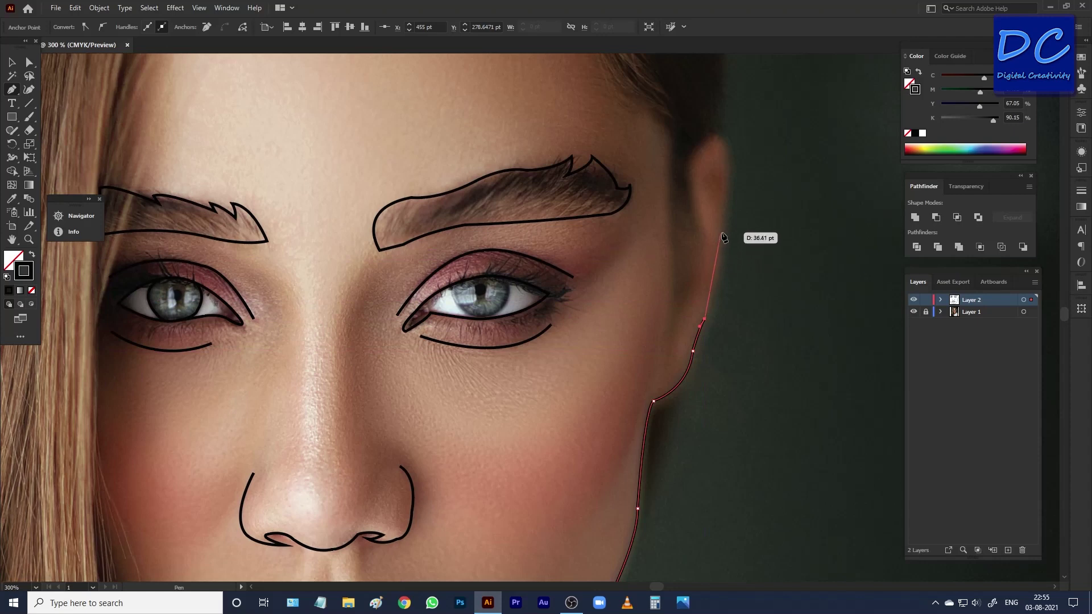
left_click_drag(723, 225, 722, 210)
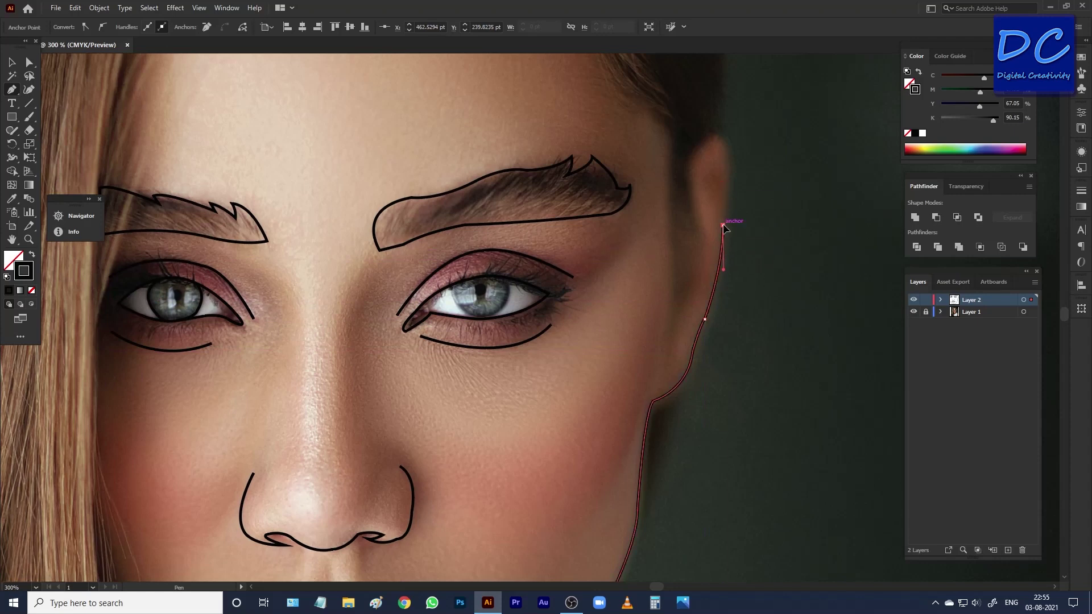
mouse_move(725, 155)
left_mouse_down()
mouse_move(726, 254)
mouse_move(665, 241)
left_mouse_up()
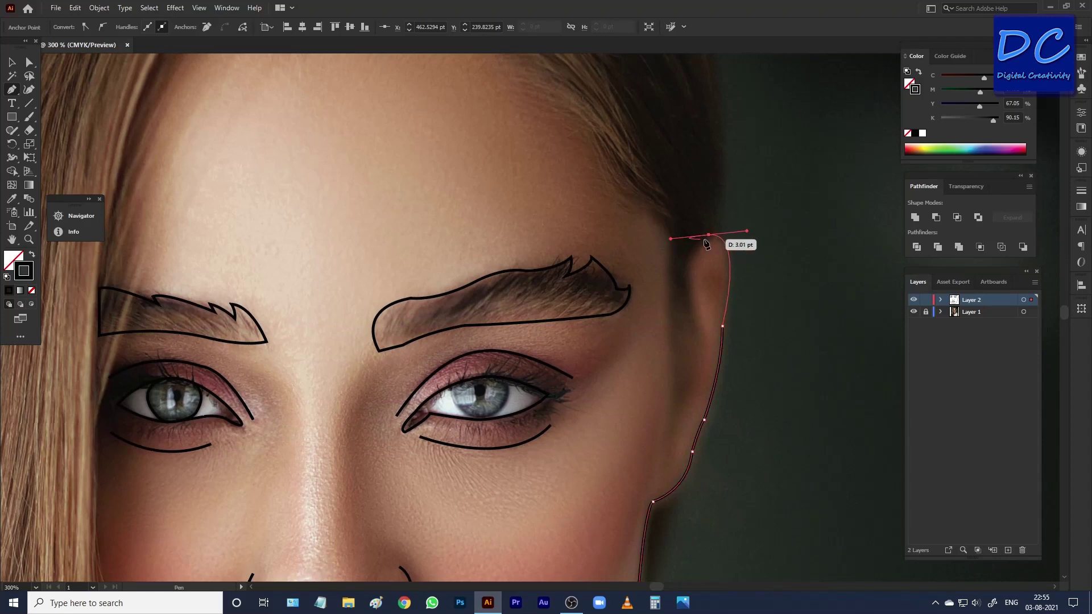
Trace around the ear's inner and outer edges and up to the temple.
left_click(709, 235)
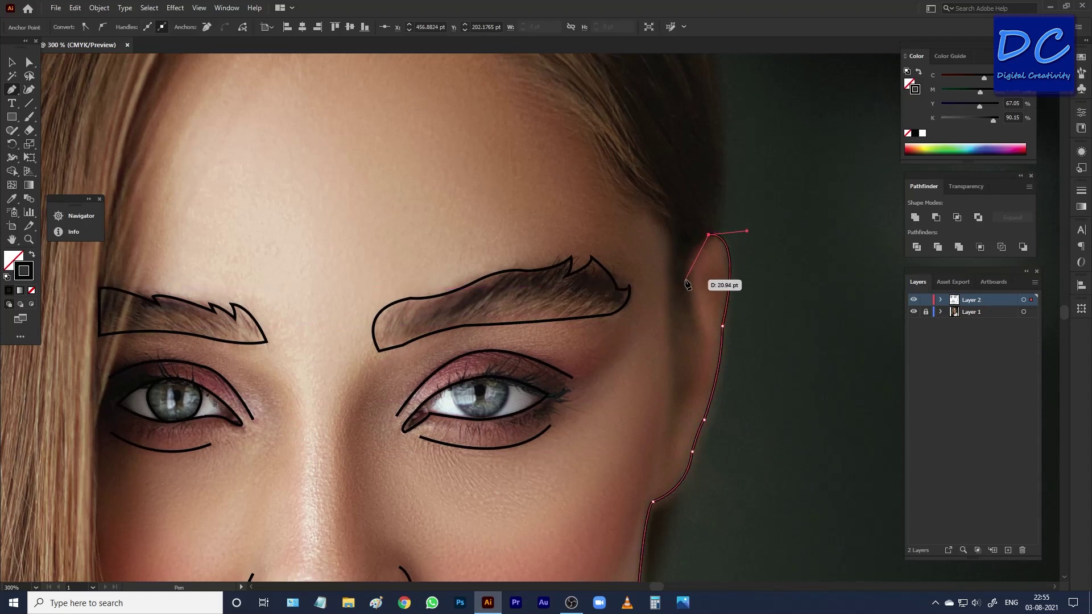
left_click_drag(685, 280, 690, 306)
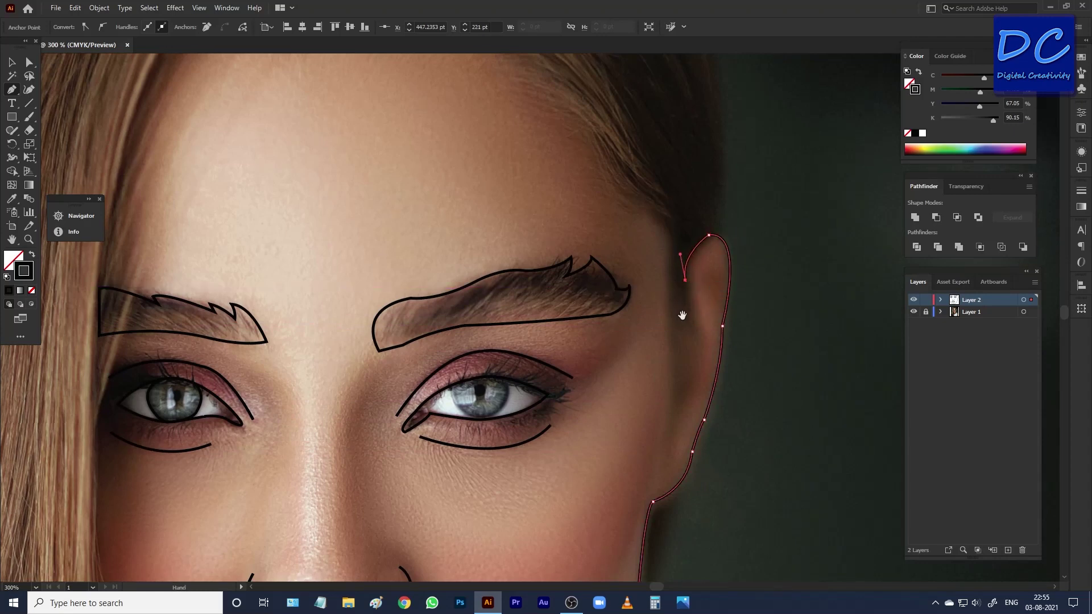
left_click_drag(688, 351, 689, 260)
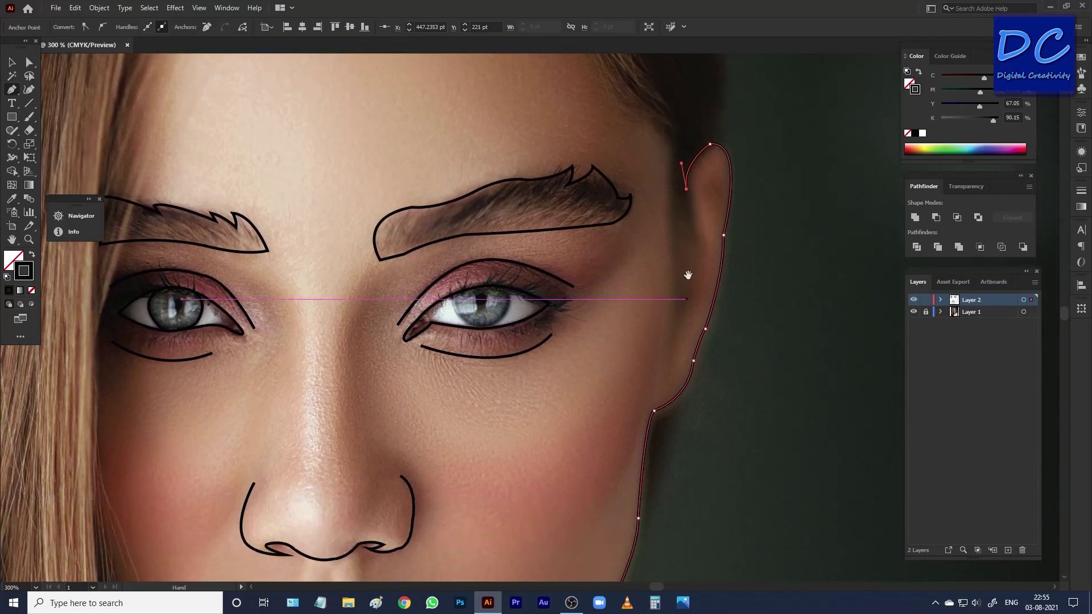
left_click_drag(694, 241, 698, 247)
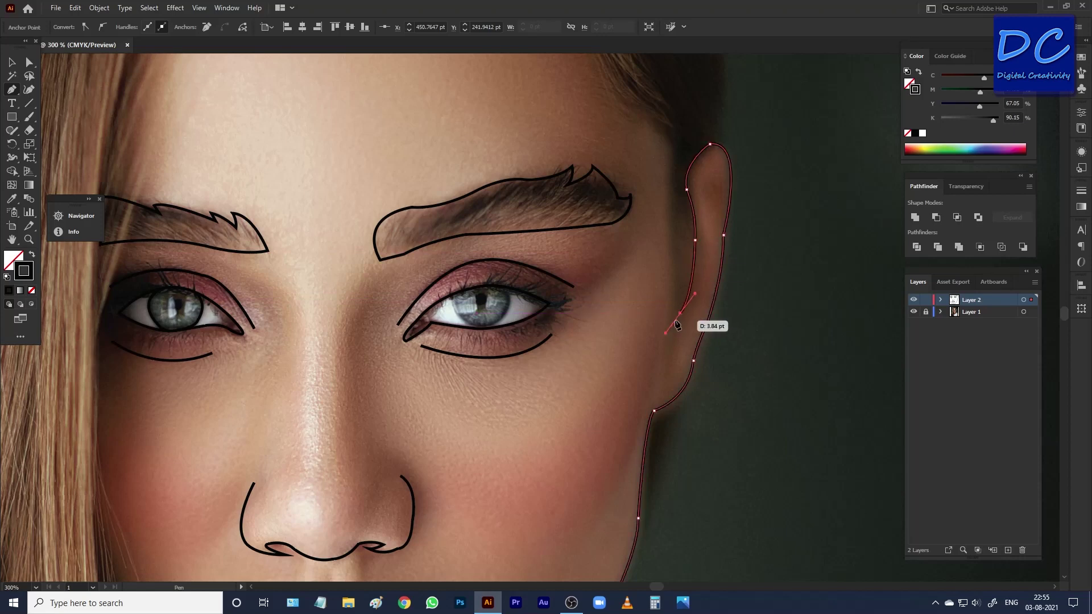
mouse_move(681, 313)
left_mouse_down()
mouse_move(666, 332)
mouse_move(669, 372)
left_mouse_up()
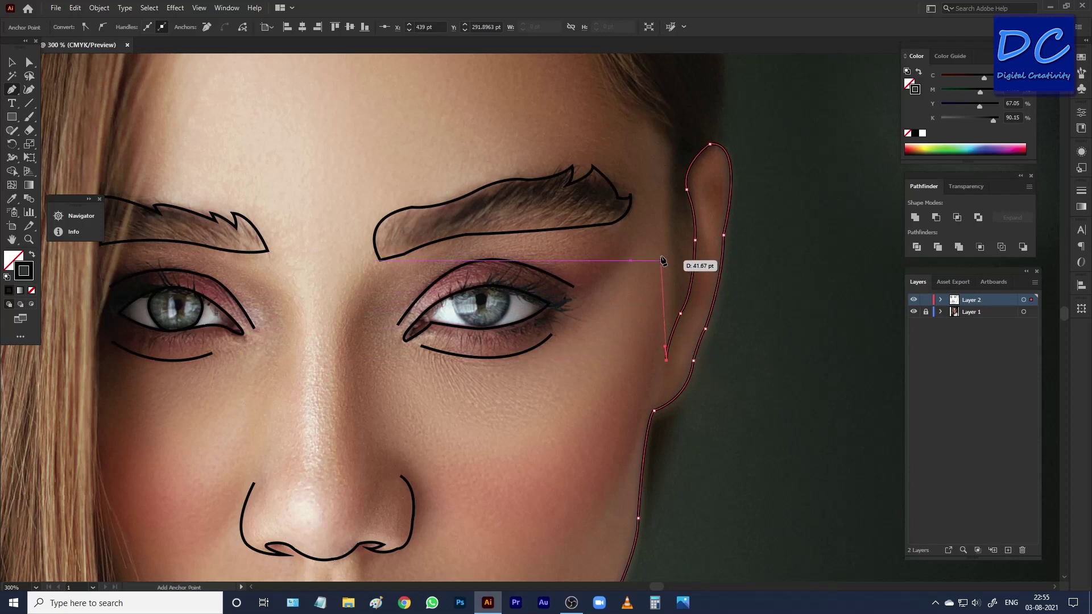
left_click_drag(670, 230, 665, 214)
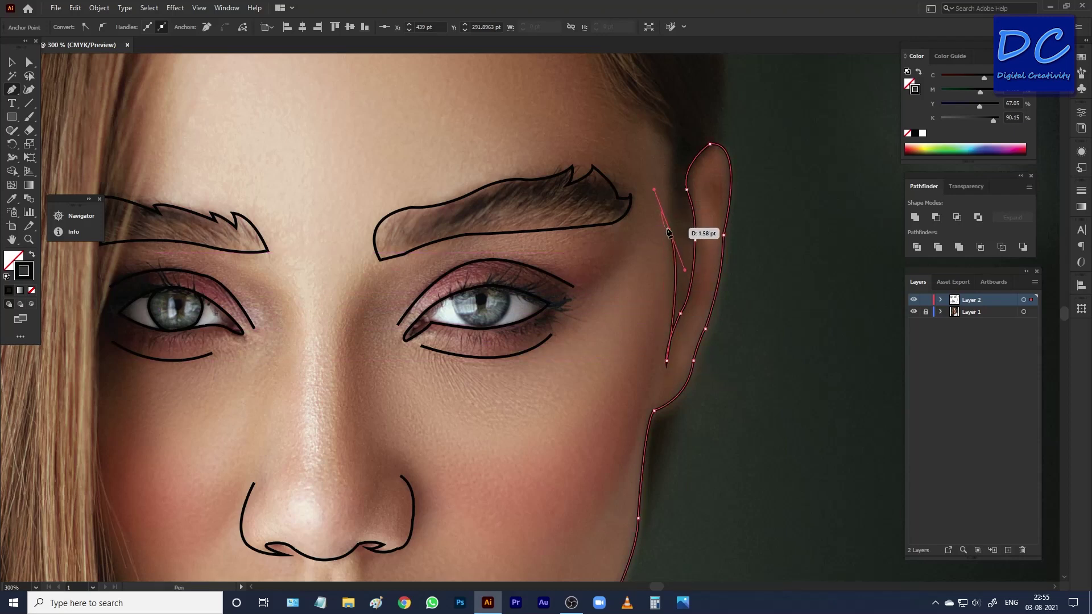
left_click(667, 172)
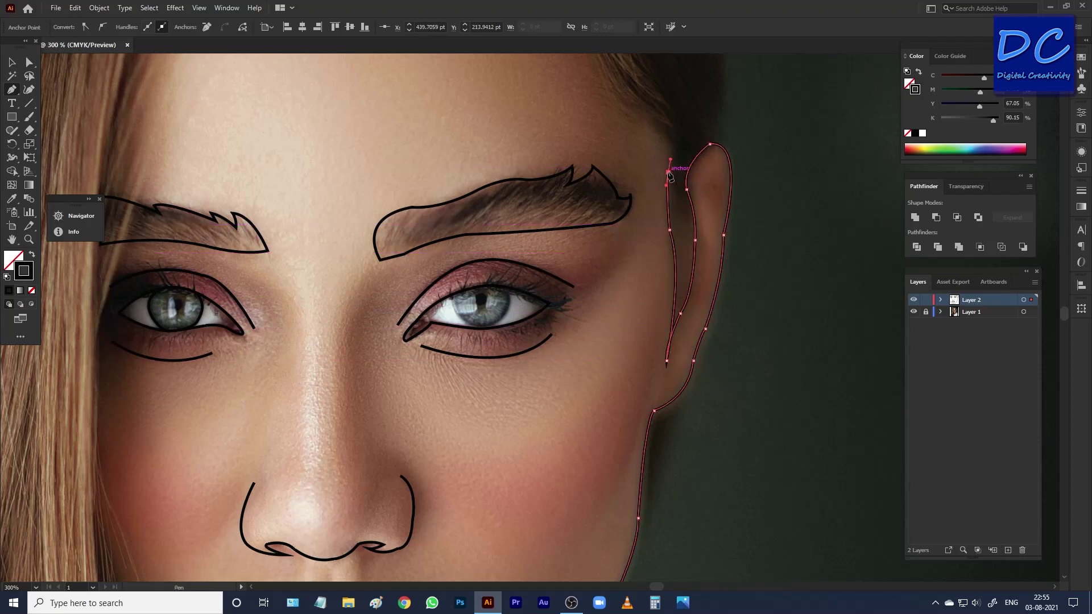
mouse_move(650, 120)
left_mouse_down()
mouse_move(638, 118)
mouse_move(675, 315)
left_mouse_up()
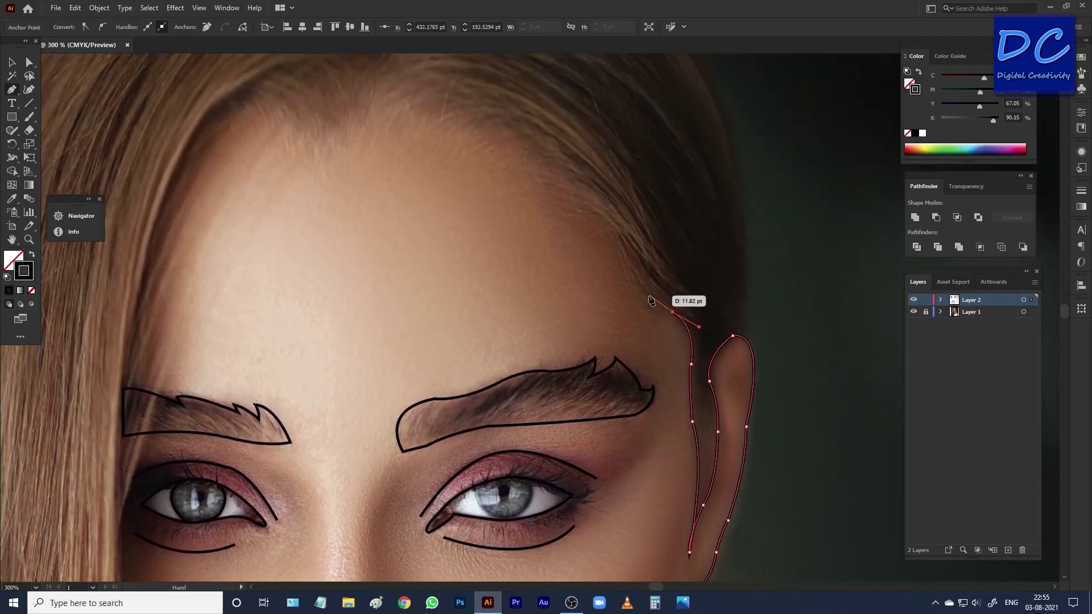
Trace the hairline from the right temple across the forehead with the first spiky tufts.
left_click_drag(614, 230, 606, 161)
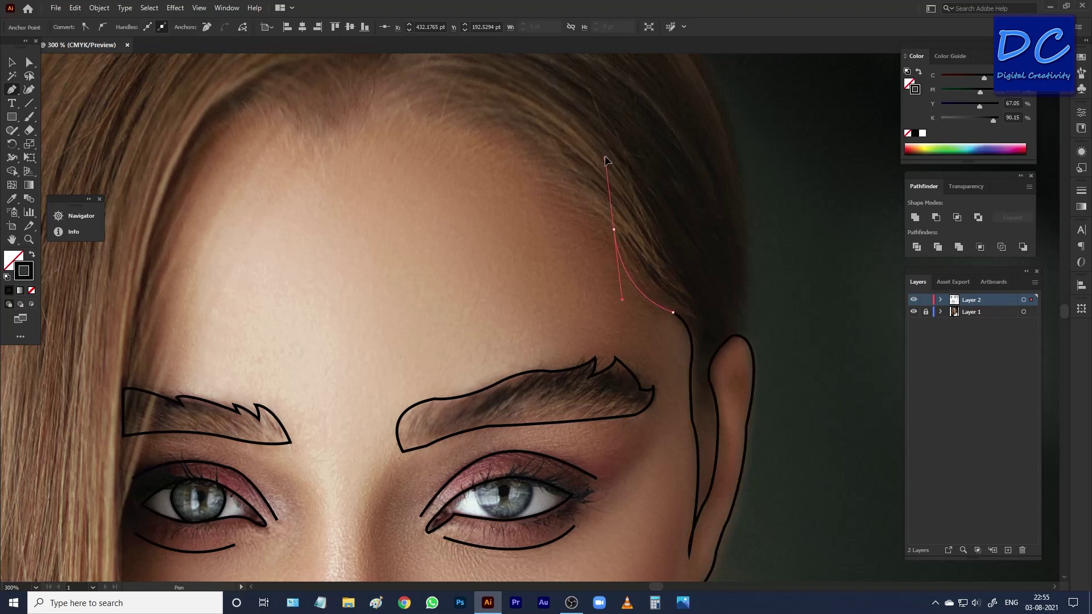
left_click(614, 229)
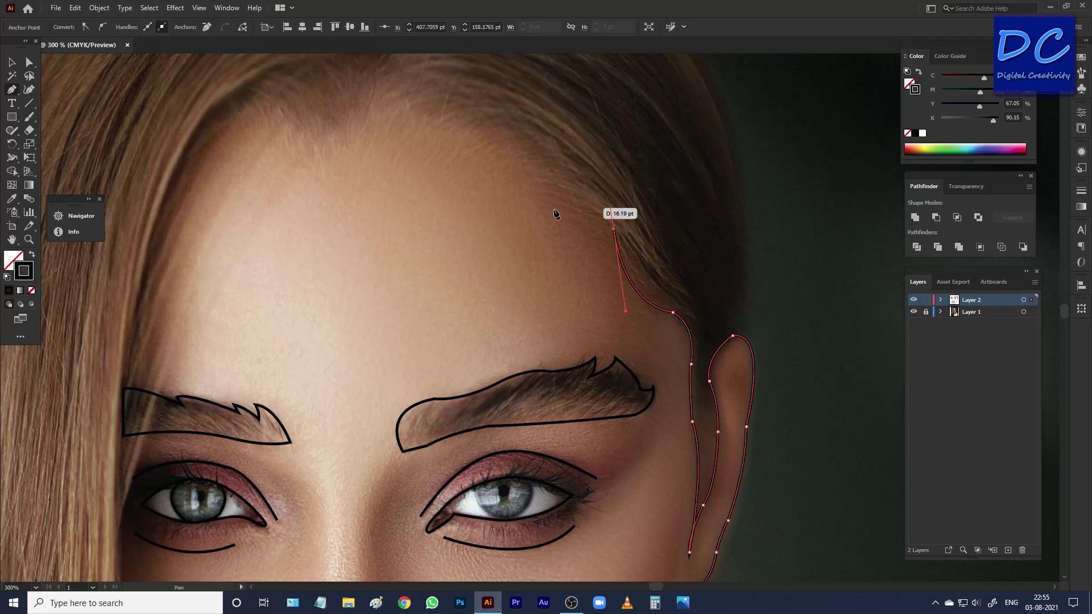
left_click(529, 192, "ctrl")
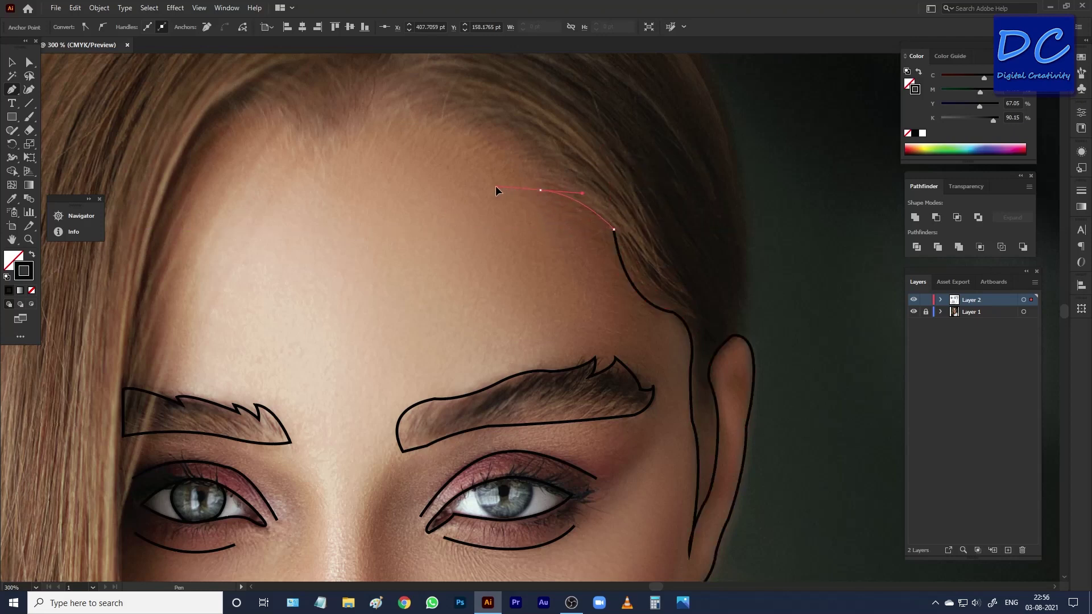
mouse_move(484, 191)
left_mouse_down()
mouse_move(578, 185)
mouse_move(570, 174)
mouse_move(492, 165)
mouse_move(576, 164)
mouse_move(491, 143)
left_mouse_up()
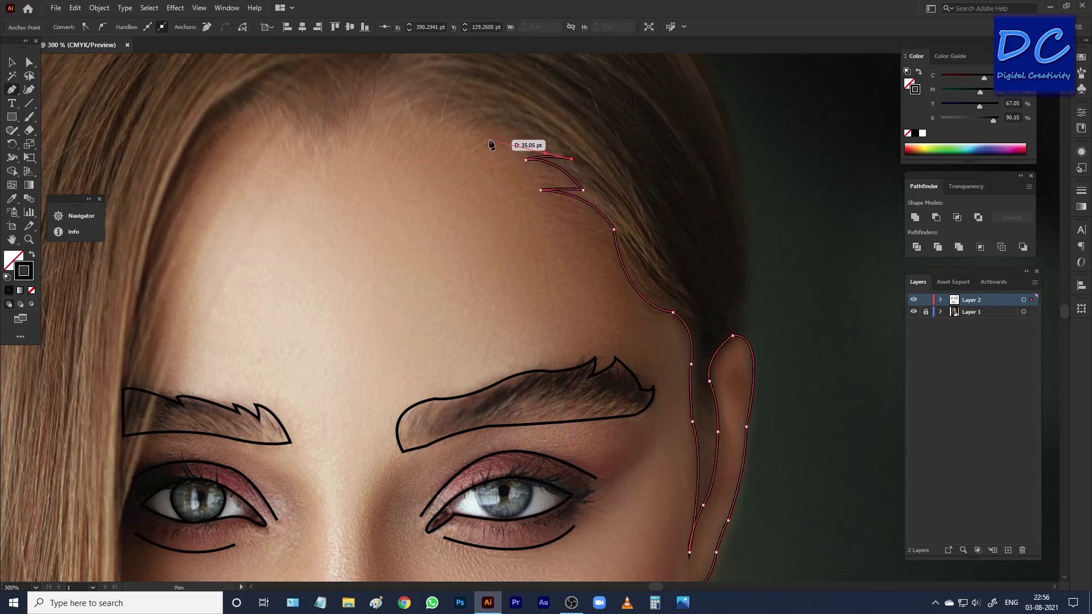
left_click_drag(487, 141, 543, 132)
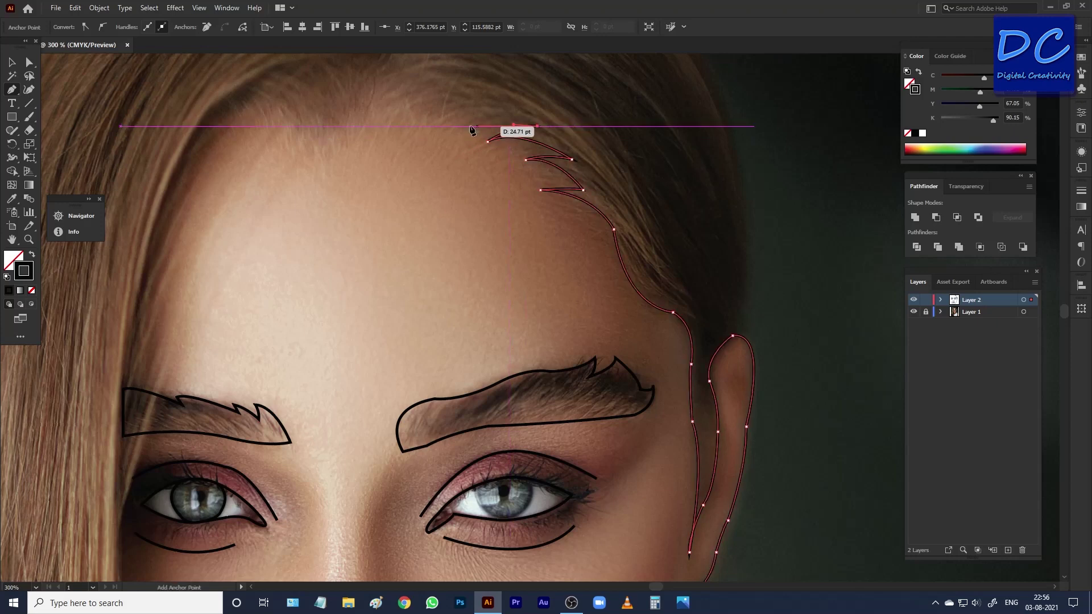
left_click_drag(464, 125, 442, 145)
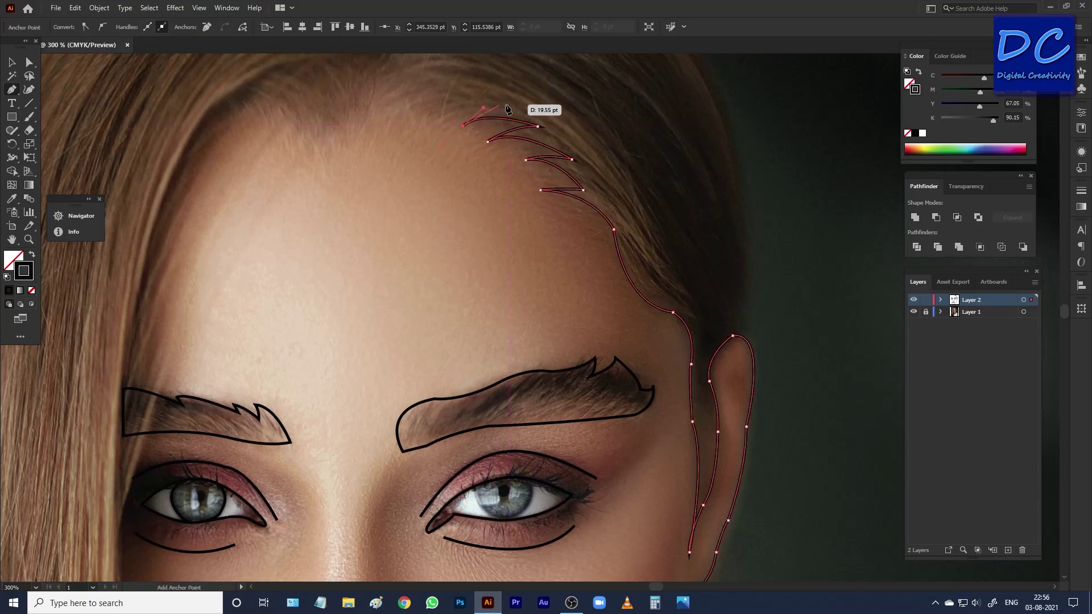
mouse_move(505, 103)
left_mouse_down()
mouse_move(429, 127)
mouse_move(450, 95)
mouse_move(408, 118)
mouse_move(396, 147)
left_mouse_up()
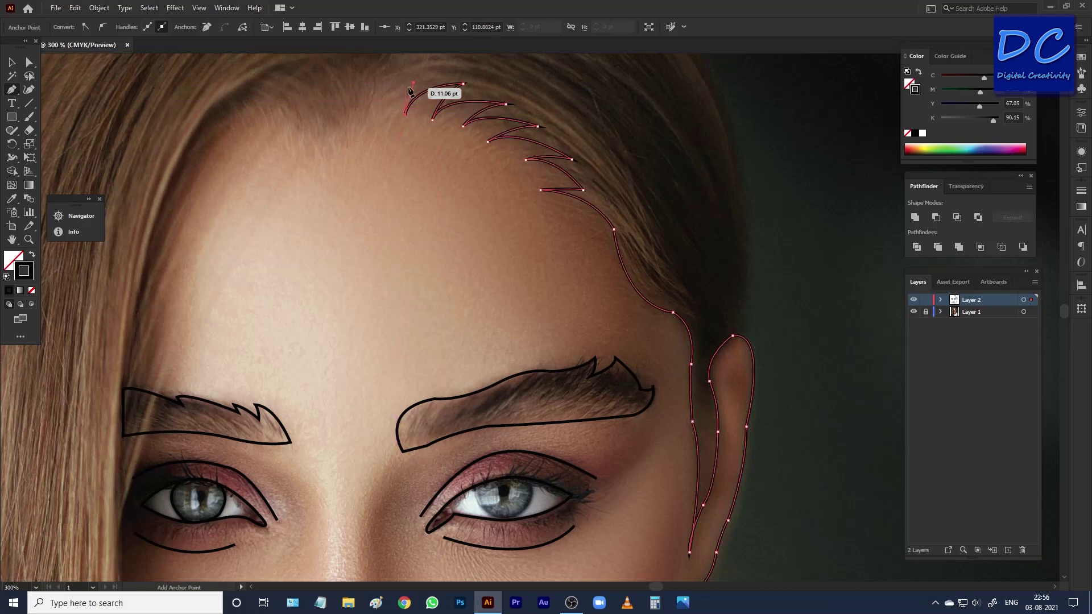
Add more sharp-tipped hair tufts further left along the hairline.
left_click(426, 72)
scroll(421, 108, "up", 2)
left_click(453, 71)
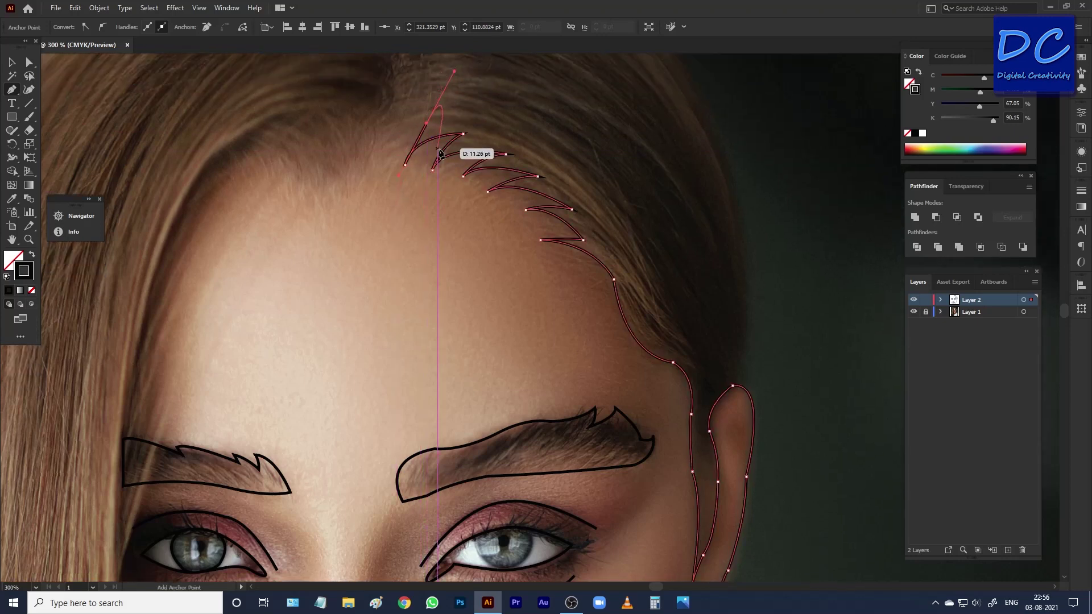
left_click_drag(440, 152, 444, 118)
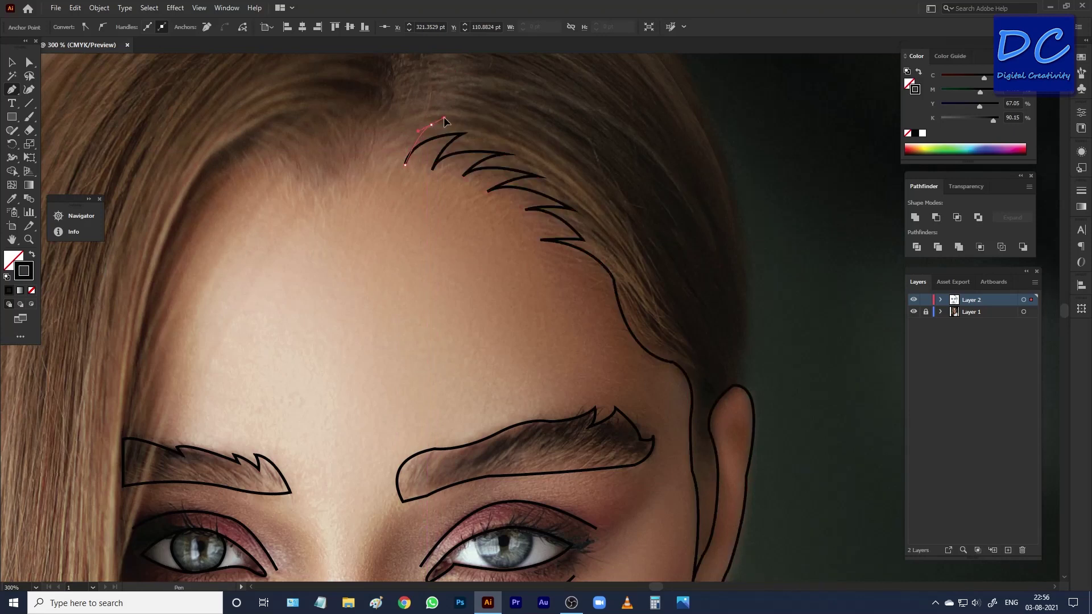
left_click_drag(369, 168, 366, 192)
left_click_drag(382, 116, 402, 104)
left_click(381, 117)
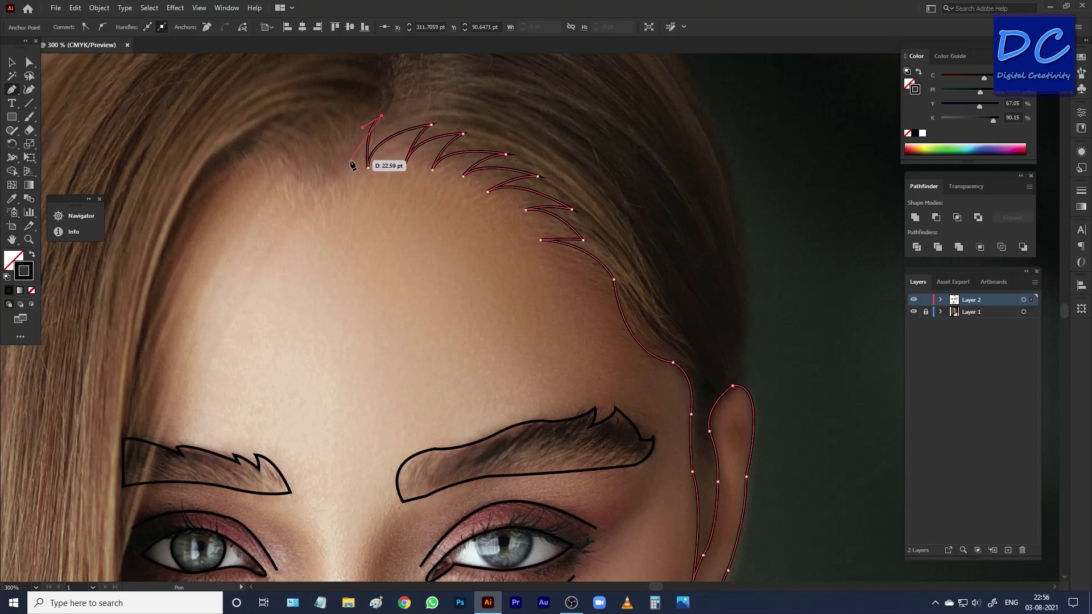
Finish the zigzag hairline tufts over to the left side of the forehead.
left_click_drag(351, 163, 310, 112)
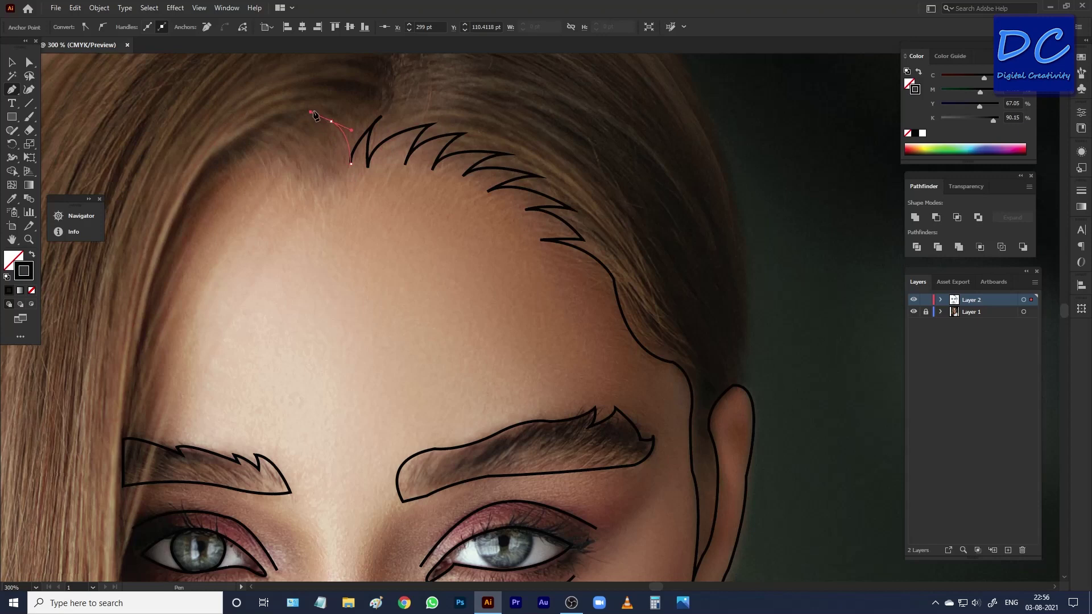
left_click(331, 168)
left_click_drag(331, 168, 328, 181)
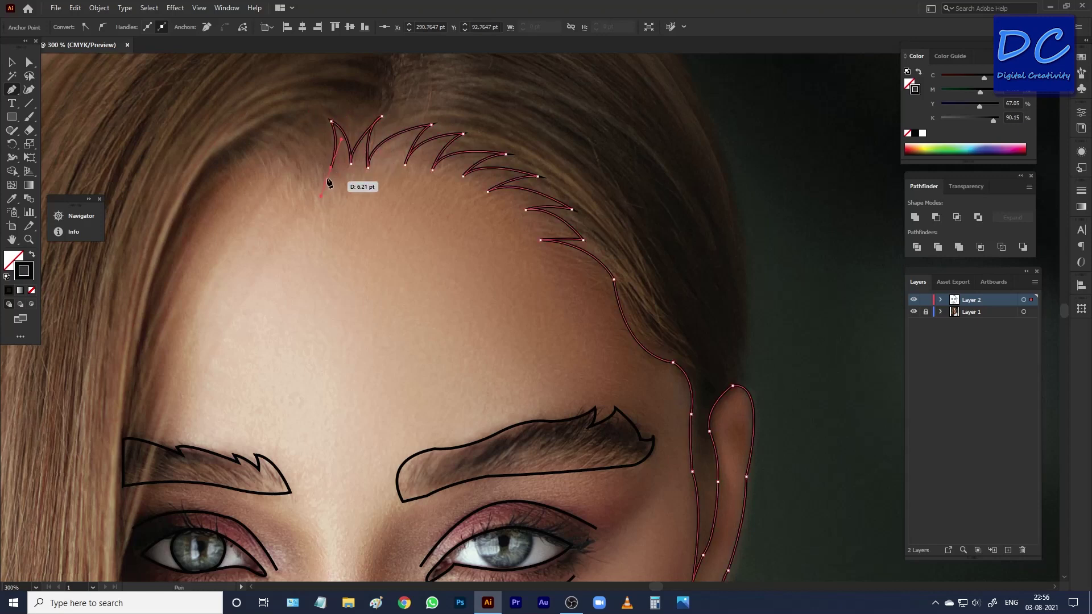
left_click_drag(292, 130, 300, 133)
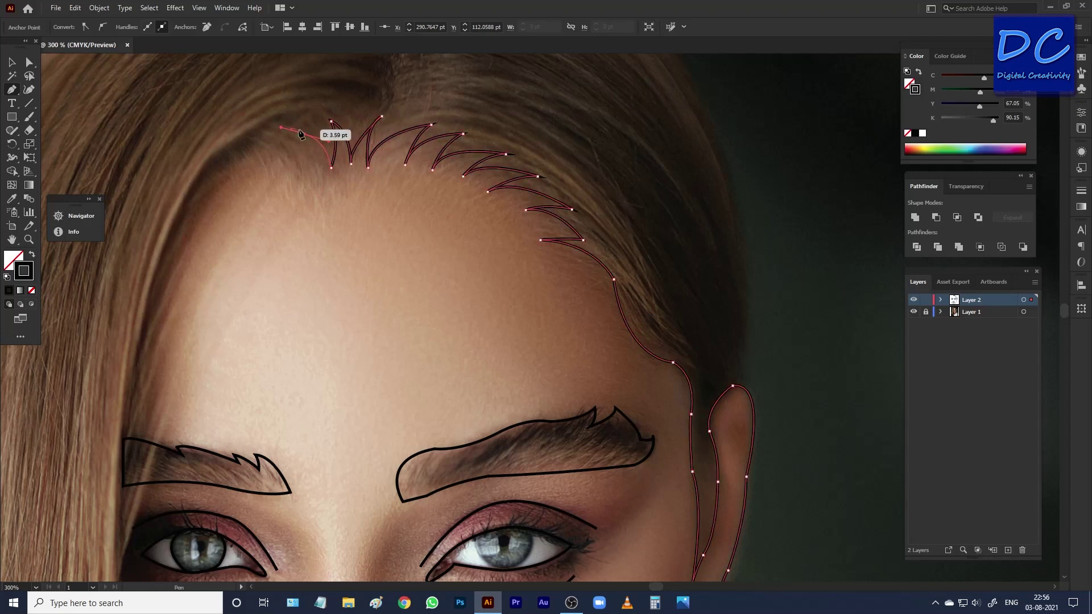
left_click_drag(316, 183, 310, 172)
left_click(270, 135, "ctrl")
left_click(272, 135, "ctrl")
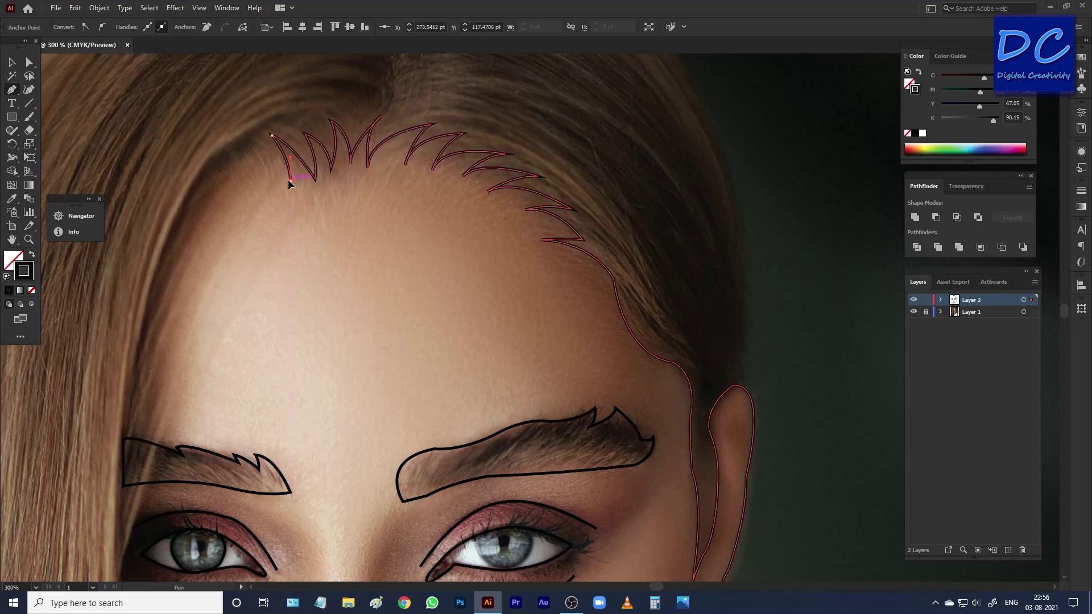
mouse_move(291, 186)
left_mouse_down()
mouse_move(307, 198)
mouse_move(327, 166)
left_mouse_up()
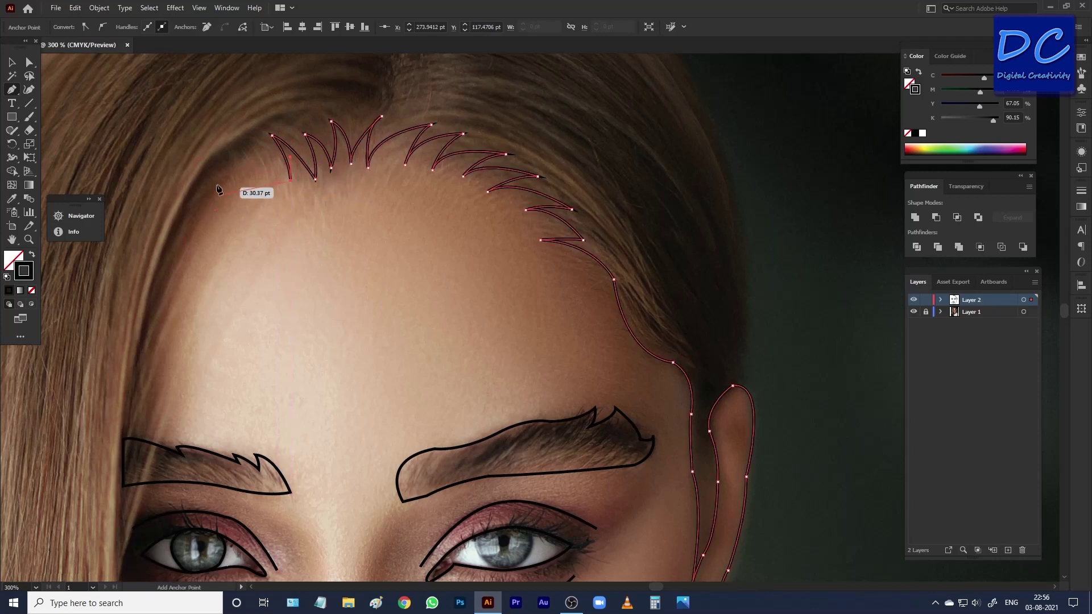
Outline the left face edge along the hair, from the hairline past the temple and cheek to the jaw.
left_click_drag(196, 194, 188, 216)
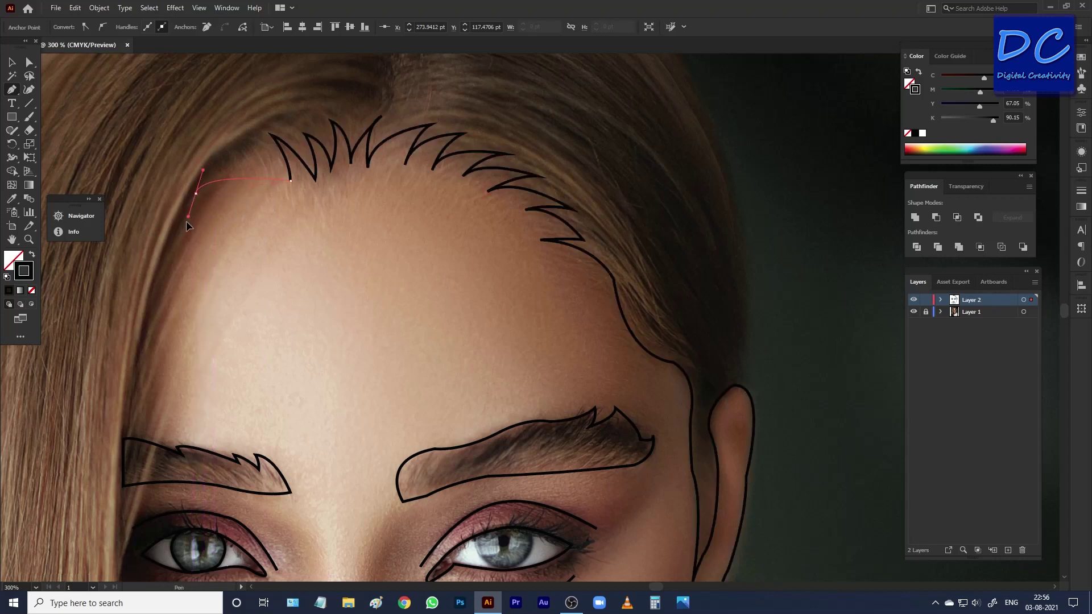
mouse_move(157, 275)
left_mouse_down()
mouse_move(152, 291)
mouse_move(193, 221)
mouse_move(198, 324)
mouse_move(287, 244)
left_mouse_up()
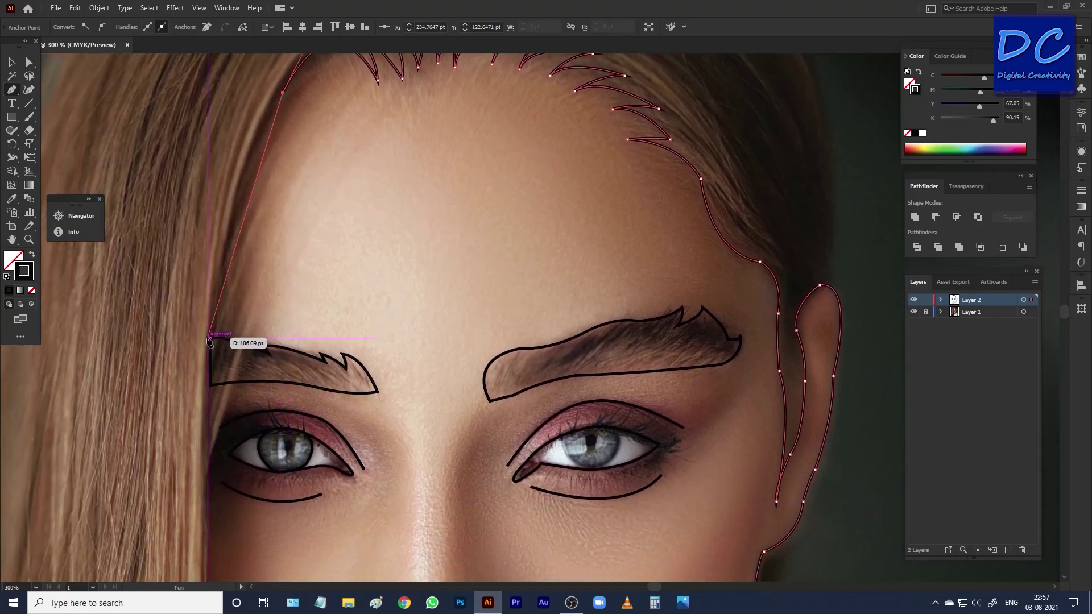
mouse_move(209, 339)
left_mouse_down()
mouse_move(219, 442)
mouse_move(184, 505)
left_mouse_up()
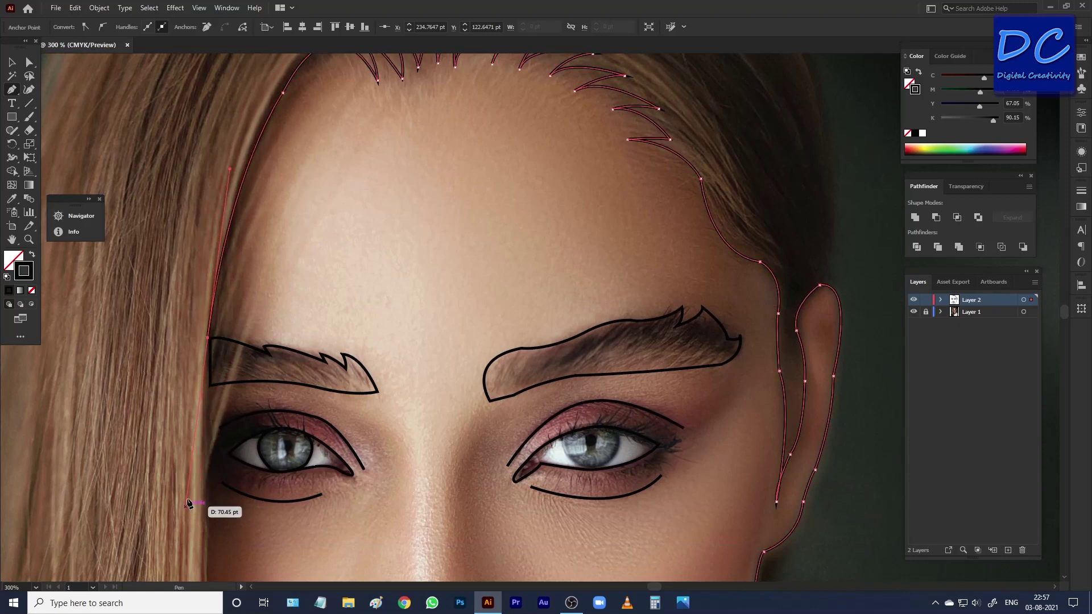
left_click(208, 339)
scroll(227, 370, "down", 5)
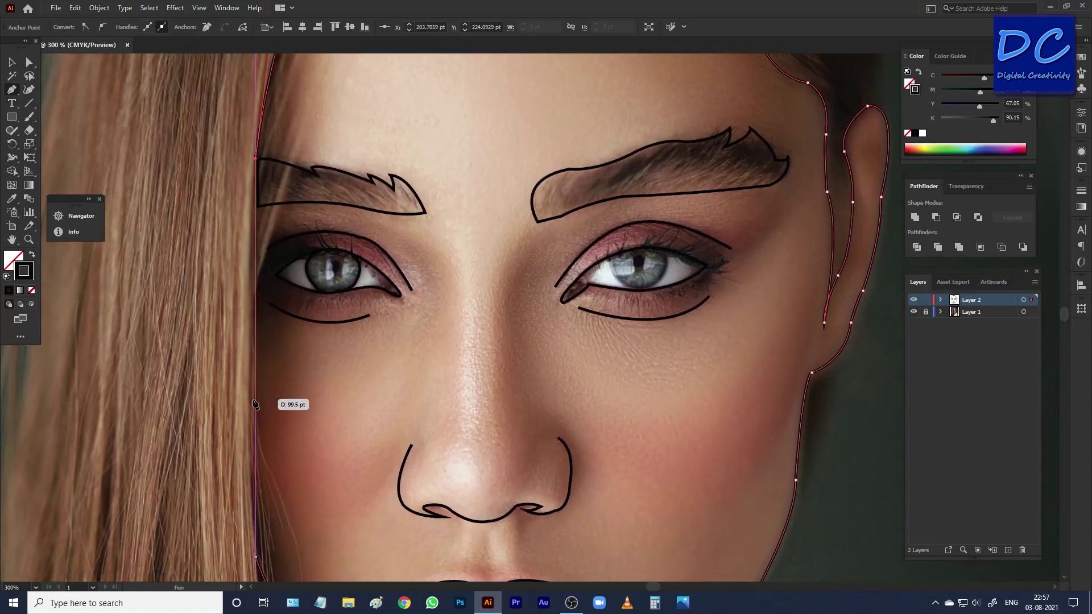
mouse_move(255, 408)
left_mouse_down()
mouse_move(258, 419)
mouse_move(306, 176)
left_mouse_up()
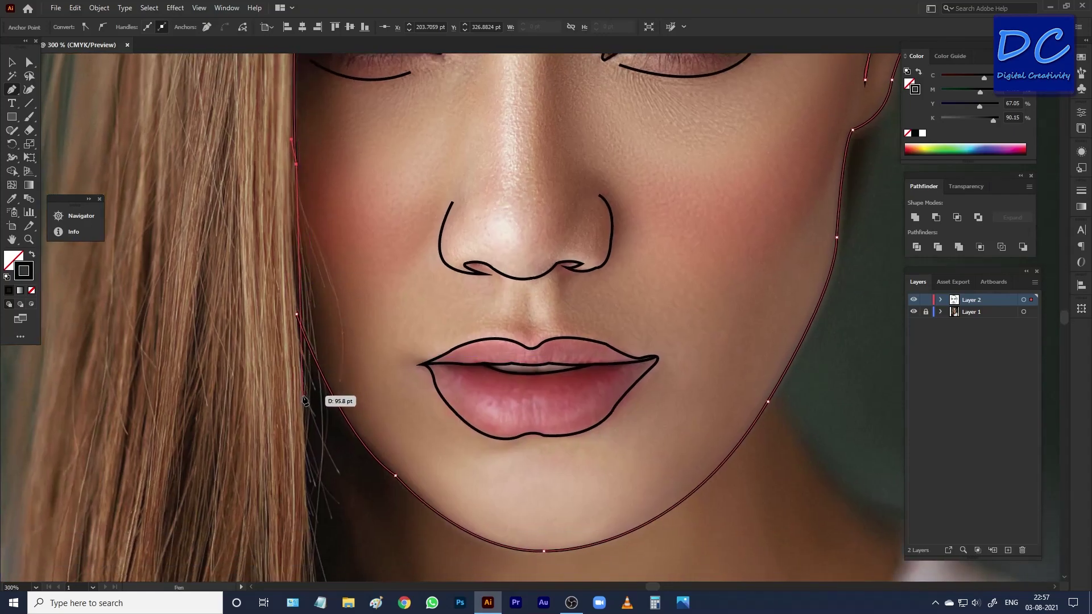
left_click_drag(303, 397, 313, 431)
mouse_move(322, 488)
left_mouse_down()
mouse_move(317, 504)
mouse_move(303, 400)
mouse_move(328, 444)
mouse_move(316, 364)
left_mouse_up()
key("ctrl+1")
Extend the hair outline down the left strands to a tip near the image bottom.
left_click(317, 409)
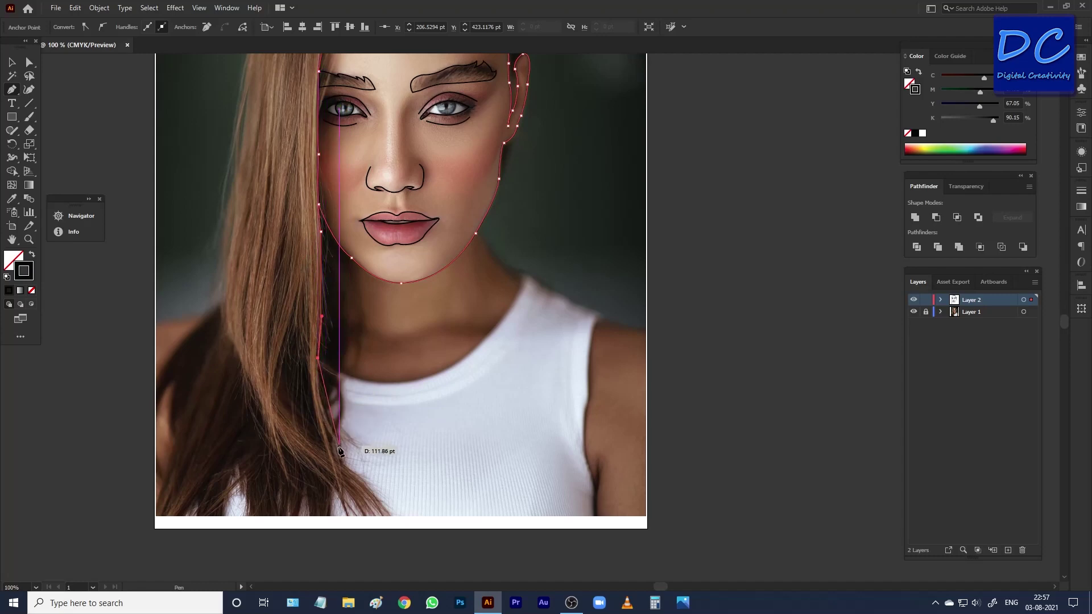
left_click(339, 437)
left_click_drag(357, 462, 377, 366)
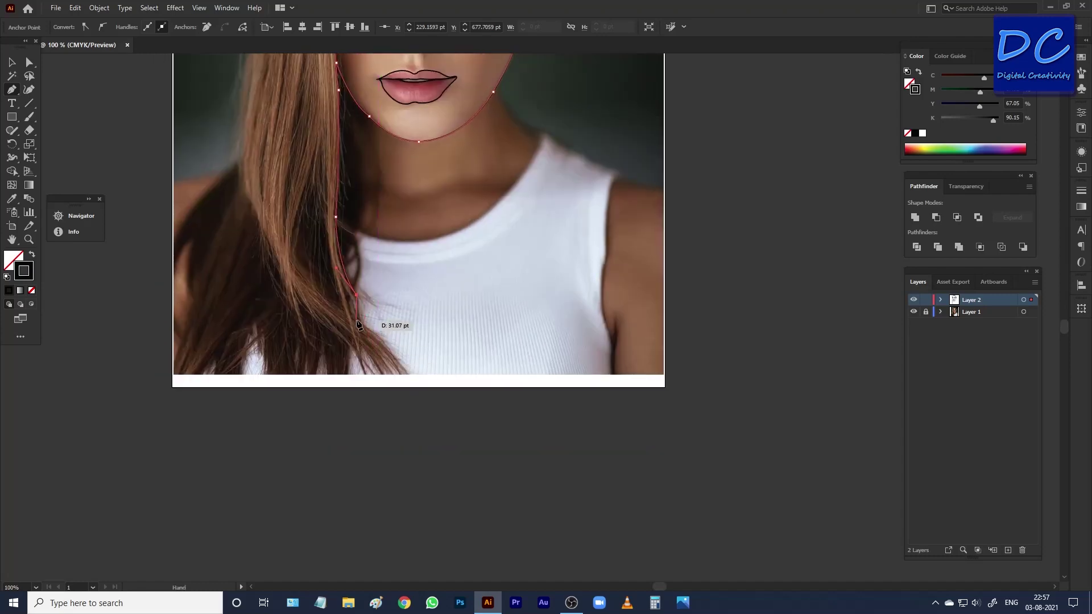
left_click(359, 329)
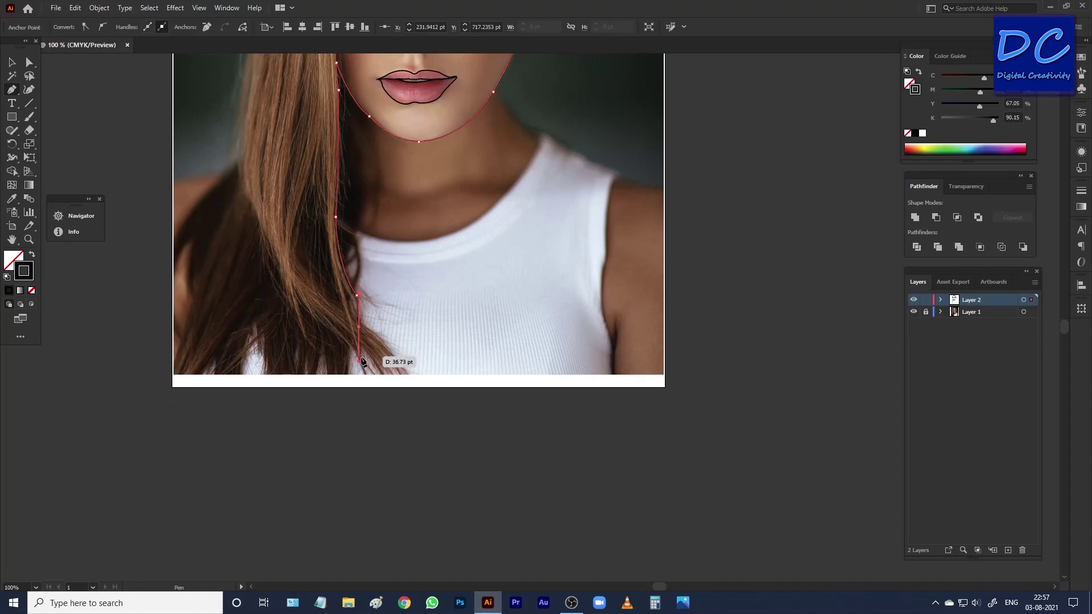
left_click(360, 325)
left_click_drag(409, 377, 414, 392)
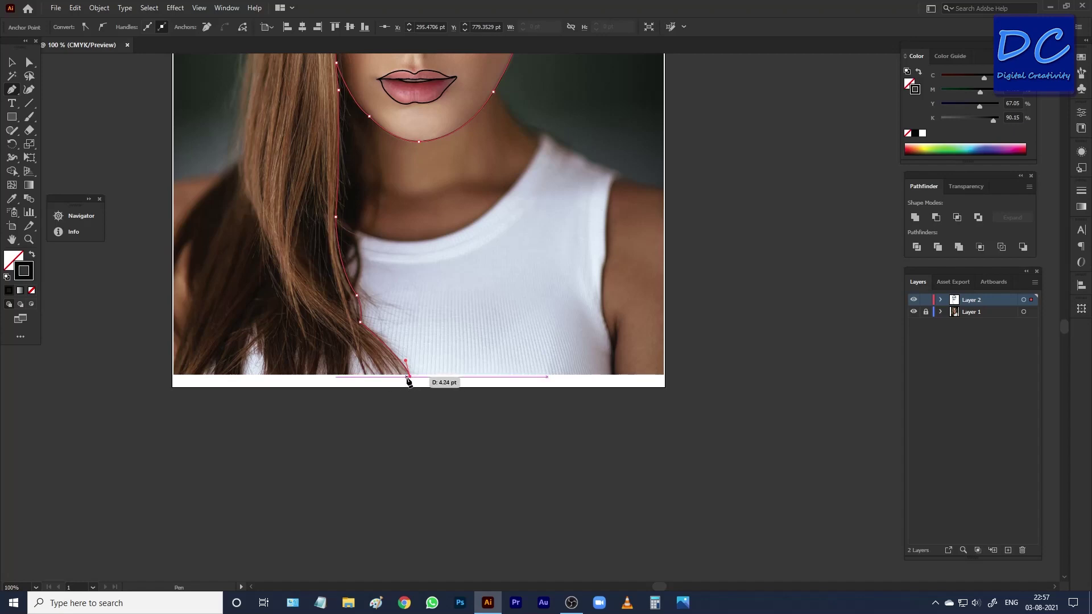
scroll(409, 378, "up", 2)
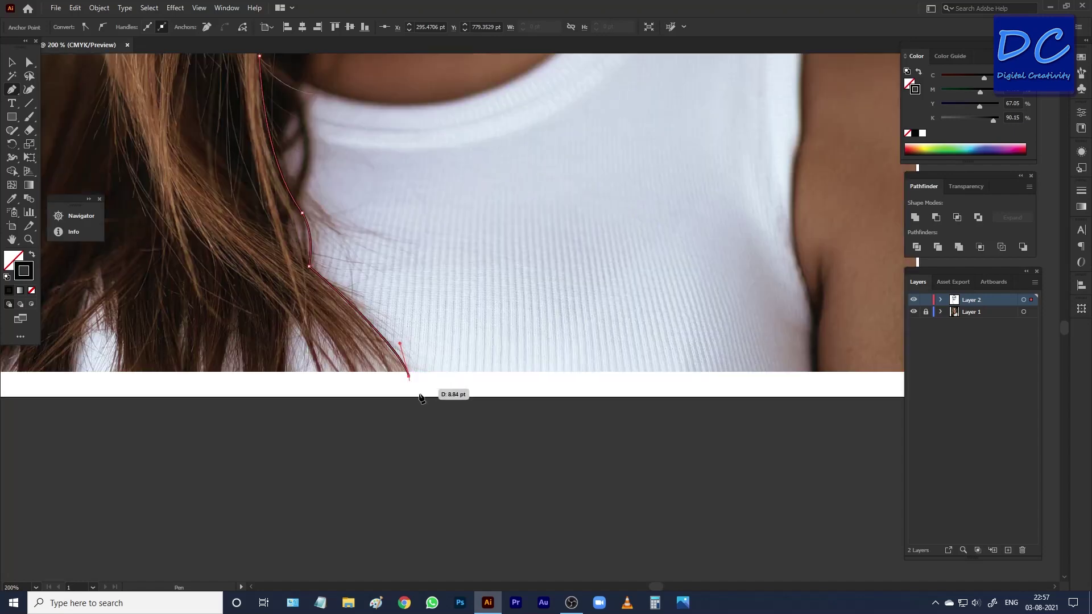
left_click_drag(421, 398, 425, 436)
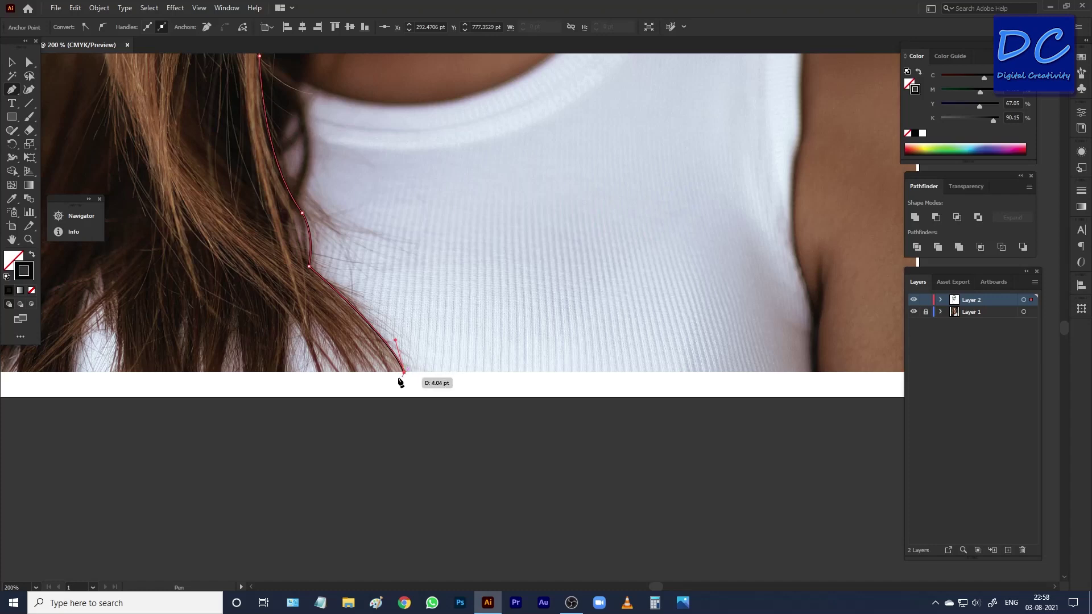
Zigzag the outline between pointed hair tips and the image's bottom edge, moving left.
left_click(351, 373)
mouse_move(307, 309)
left_mouse_down()
mouse_move(322, 318)
mouse_move(312, 335)
left_mouse_up()
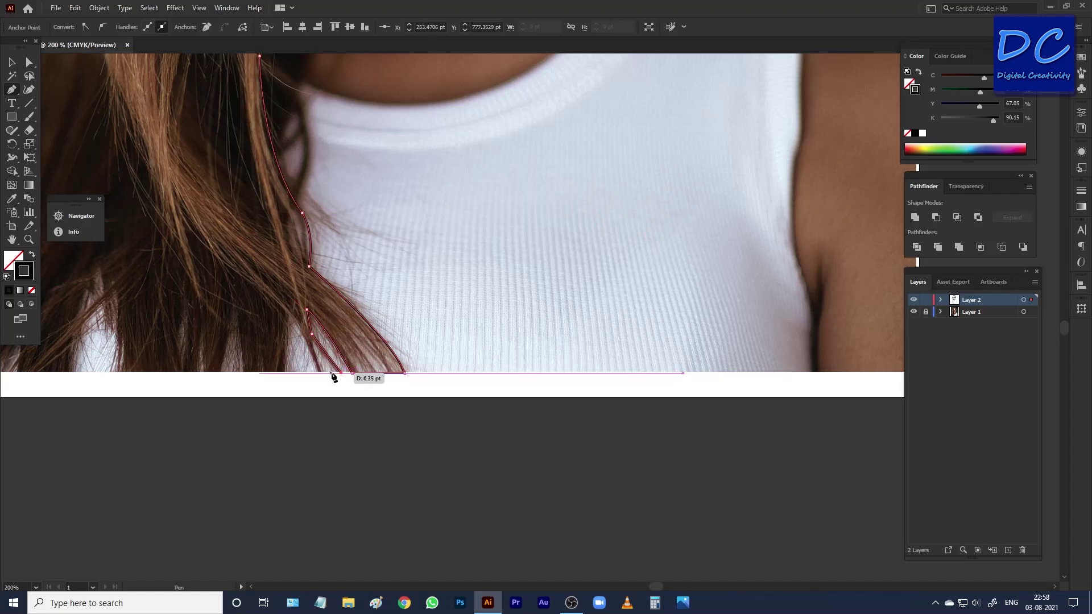
left_click(339, 374)
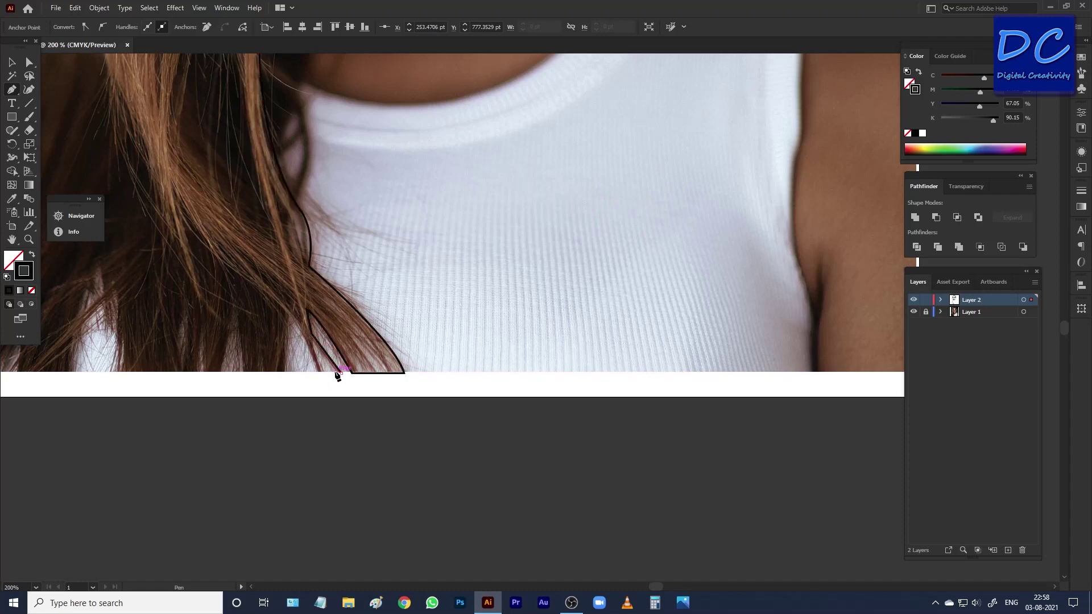
left_click(312, 342)
left_click(324, 372)
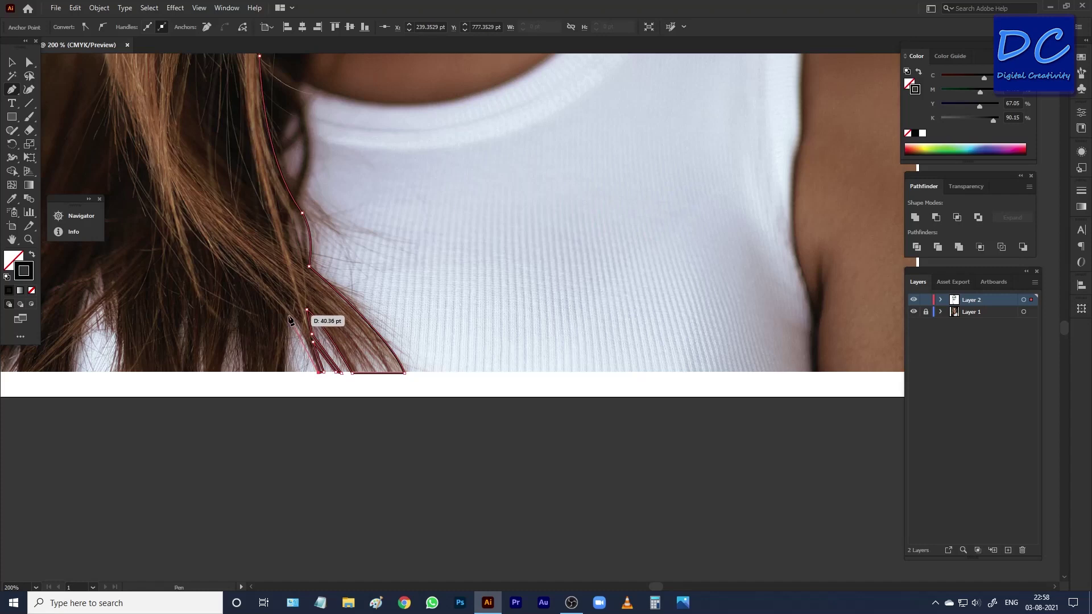
left_click_drag(290, 320, 272, 303)
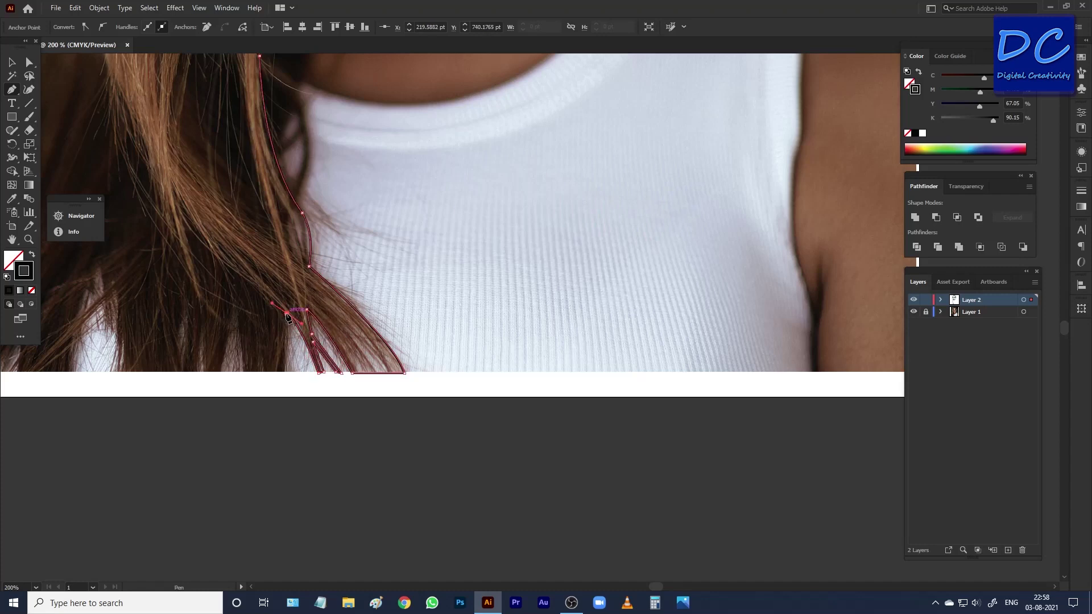
left_click(283, 373)
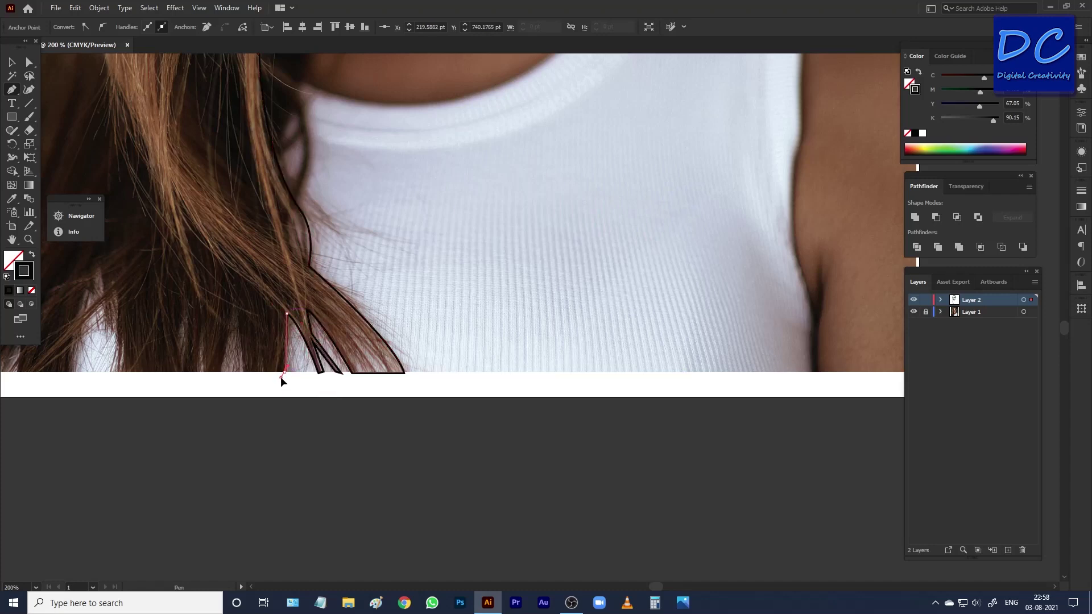
left_click(241, 370)
left_click_drag(232, 299, 225, 281)
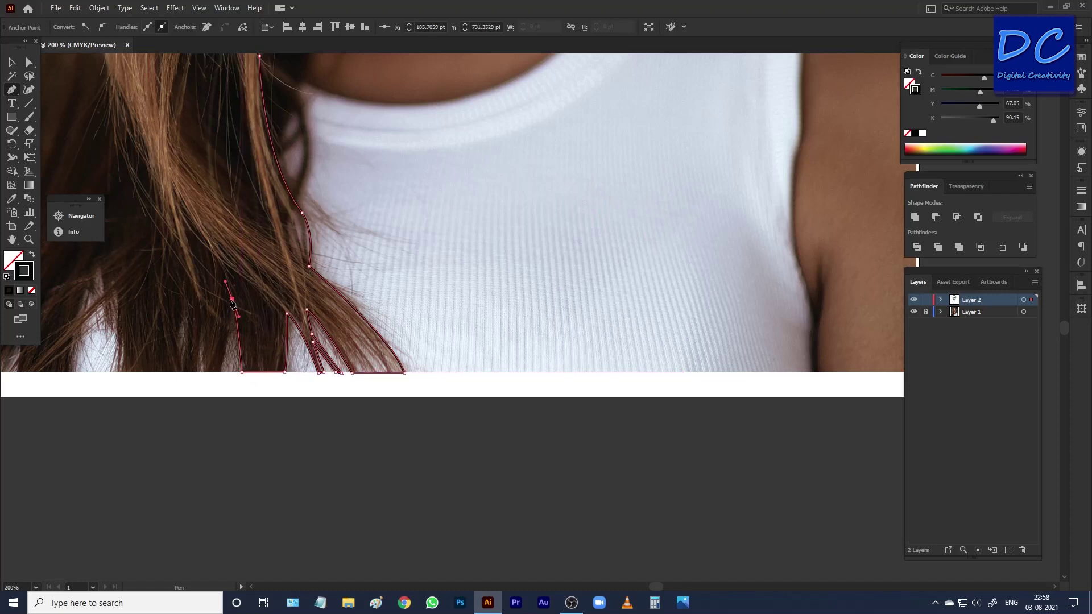
left_click_drag(218, 373, 212, 384)
Add the last hair tips along the bottom edge and anchor the outline at the bottom-left corner.
left_click_drag(161, 386, 315, 370)
left_click(269, 357)
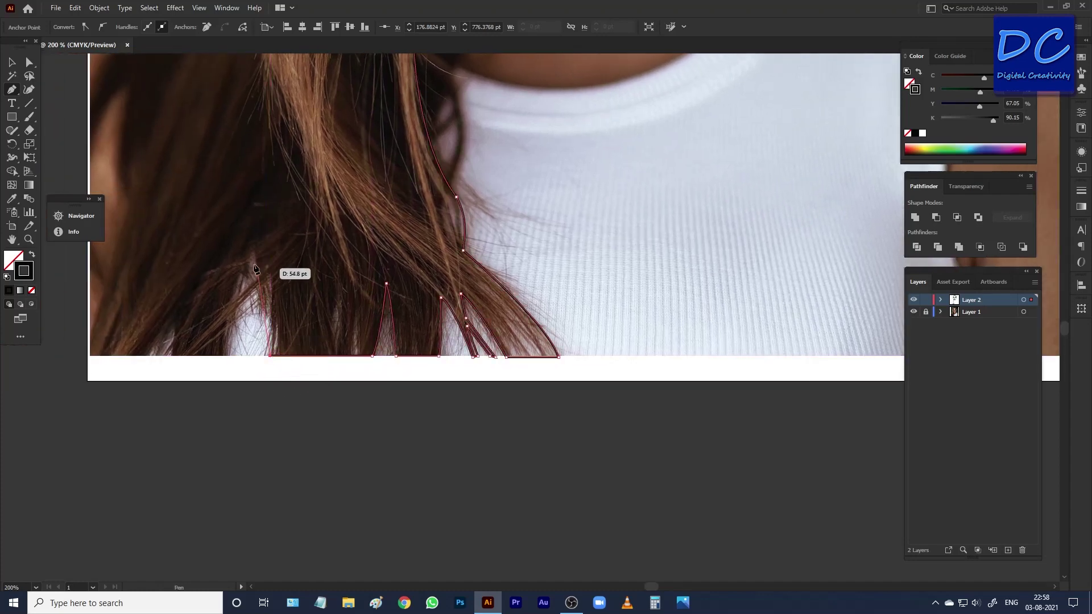
left_click_drag(253, 250, 269, 268)
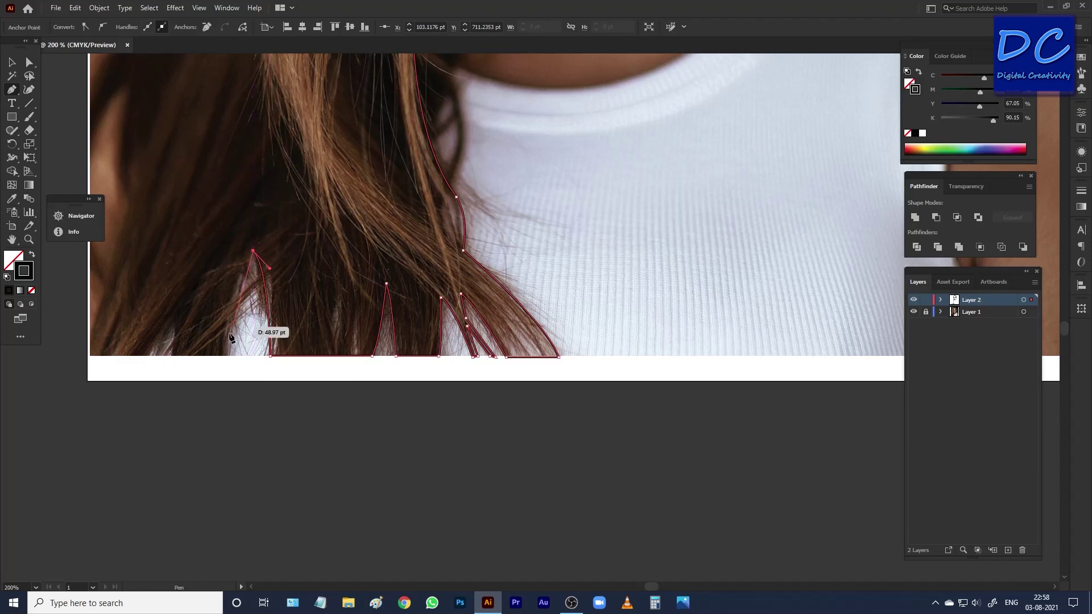
left_click_drag(224, 357, 210, 372)
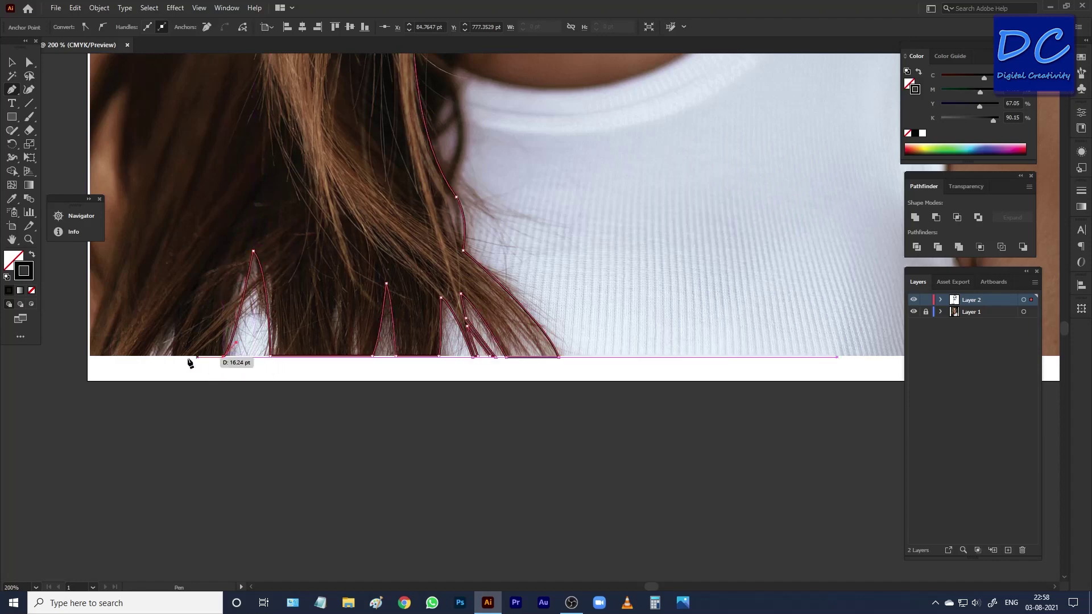
left_click(168, 356)
left_click_drag(171, 323, 141, 364)
left_click(146, 344)
scroll(141, 364, "left", 5)
left_click(244, 352)
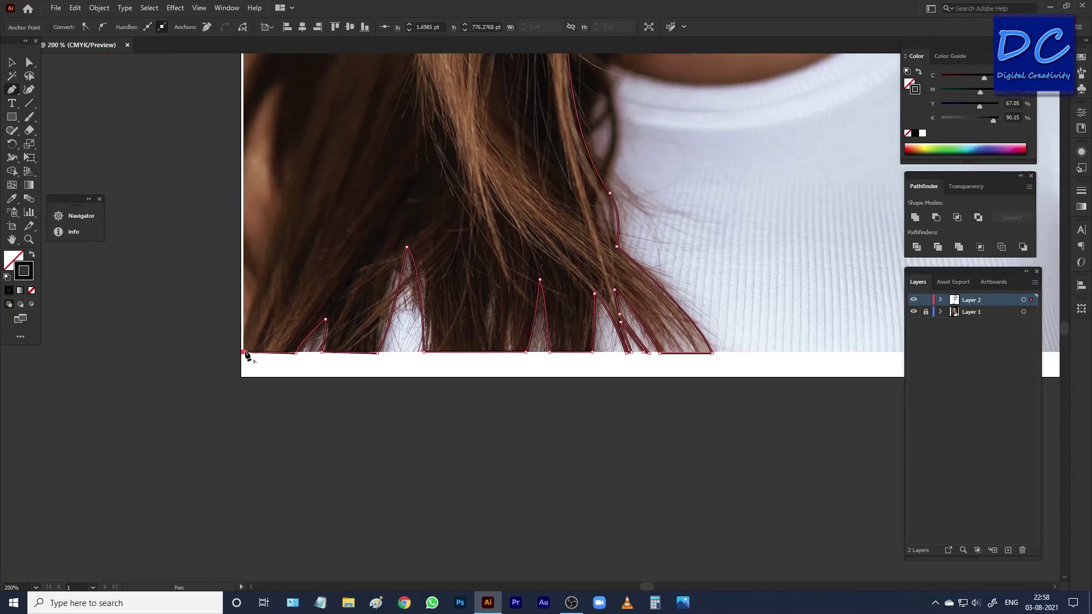
Trace curved Pen anchors from the bottom-left corner up the outer hair edge beside the face.
scroll(260, 317, "down", 3)
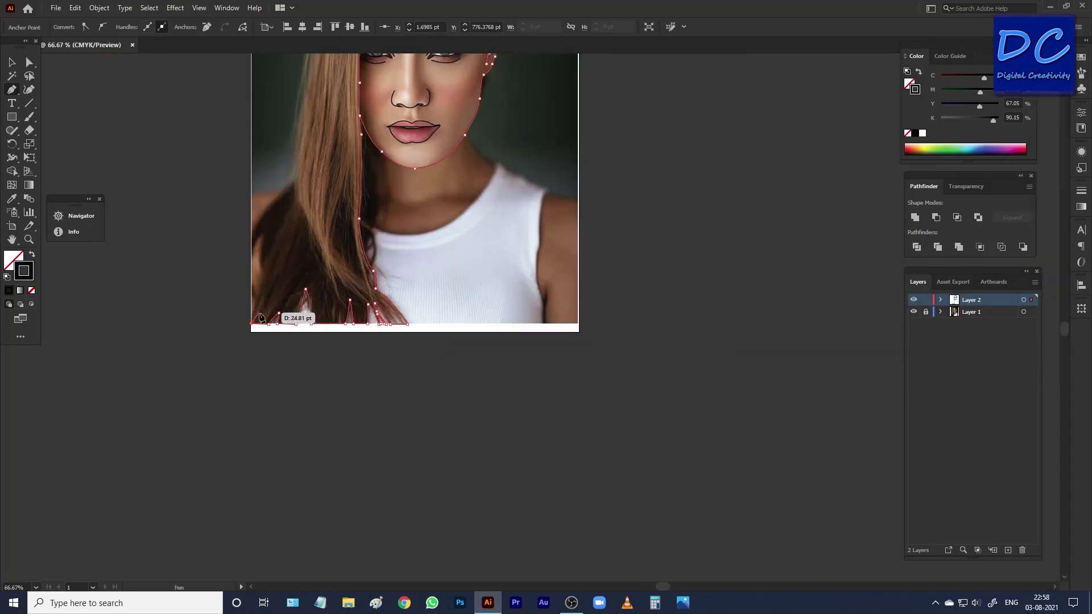
scroll(267, 323, "up", 1)
scroll(267, 323, "up", 1)
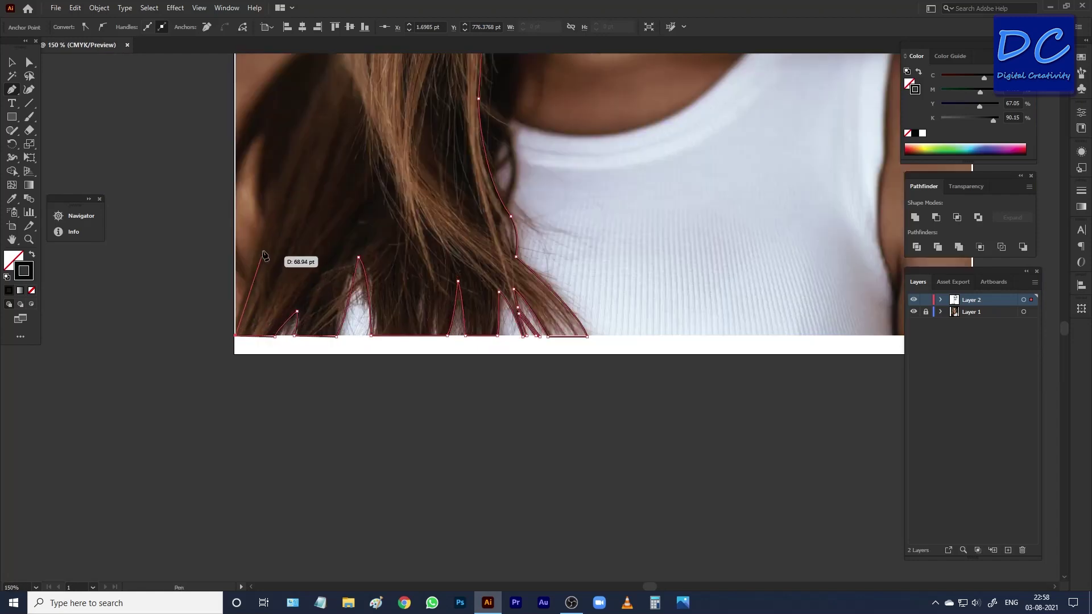
left_click(264, 218)
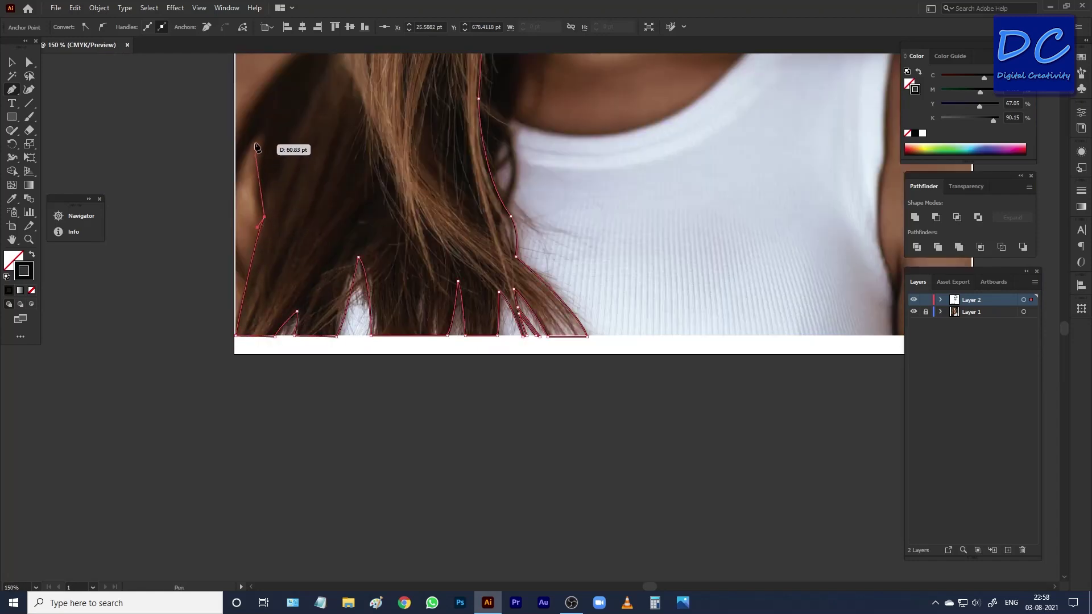
left_click(275, 97)
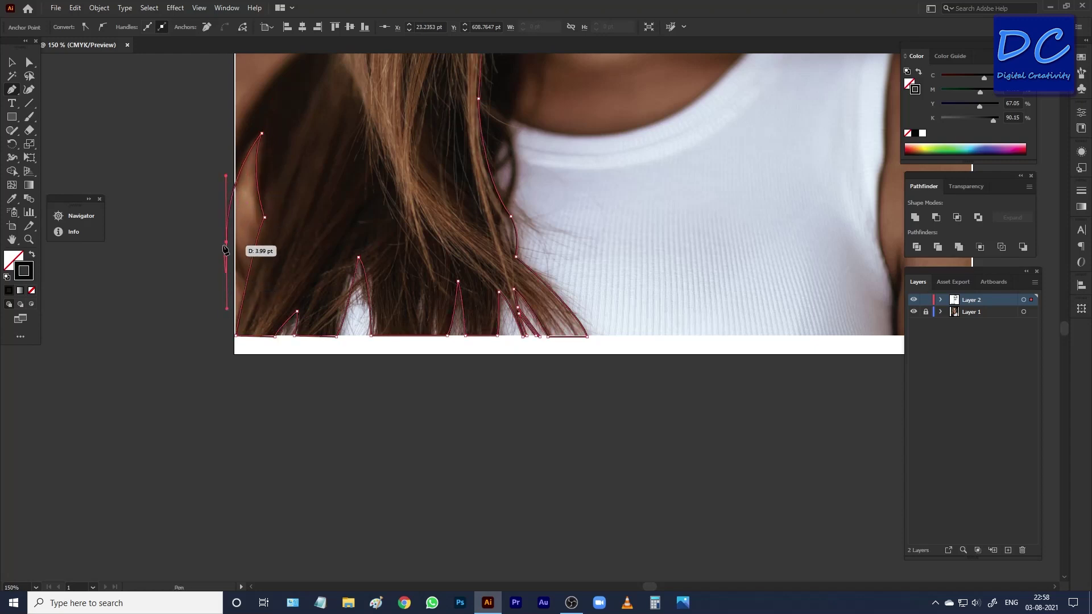
left_click_drag(232, 214, 232, 253)
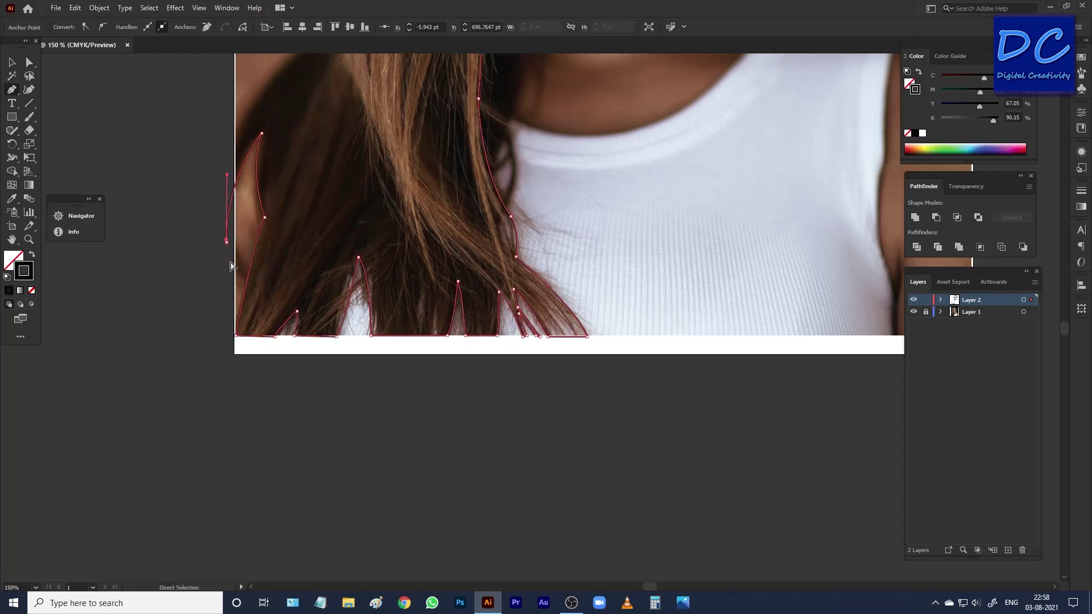
scroll(239, 267, "up", 5)
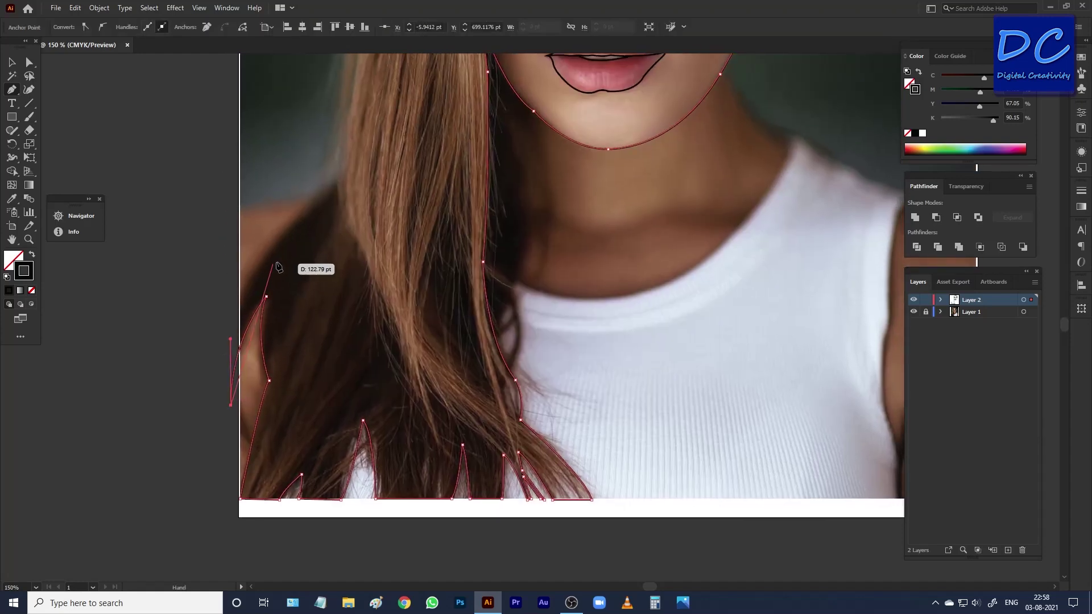
left_click_drag(279, 235, 343, 174)
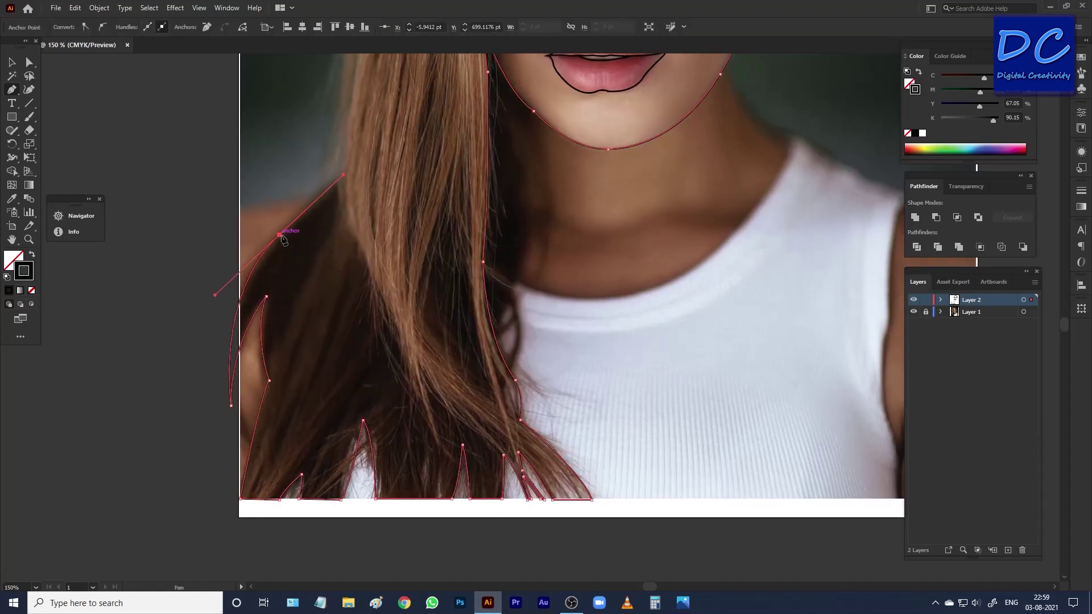
scroll(341, 217, "up", 5)
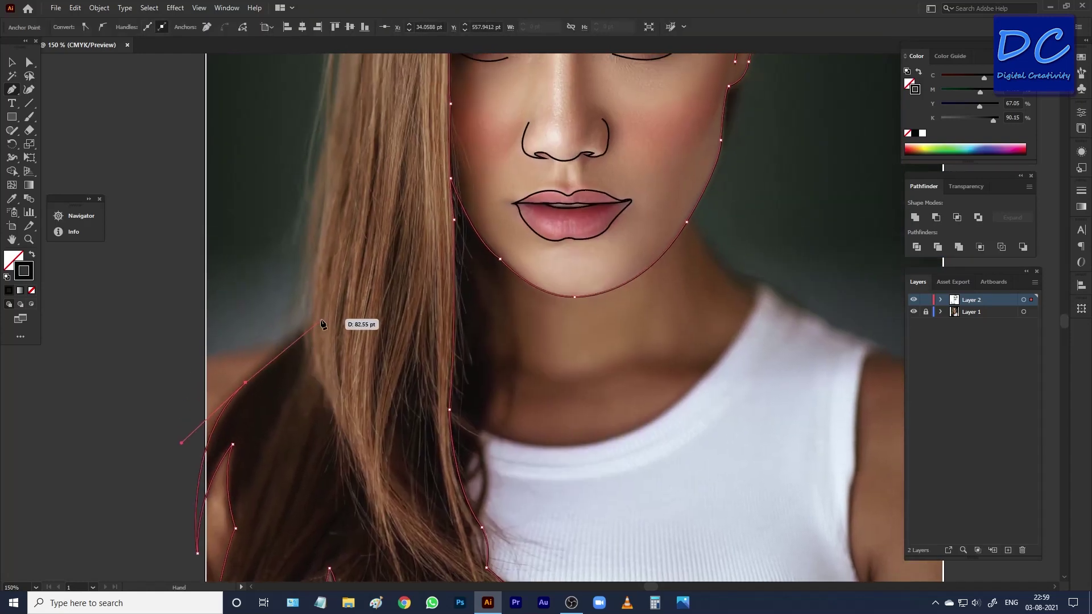
mouse_move(322, 325)
left_mouse_down()
mouse_move(308, 321)
mouse_move(338, 307)
left_mouse_up()
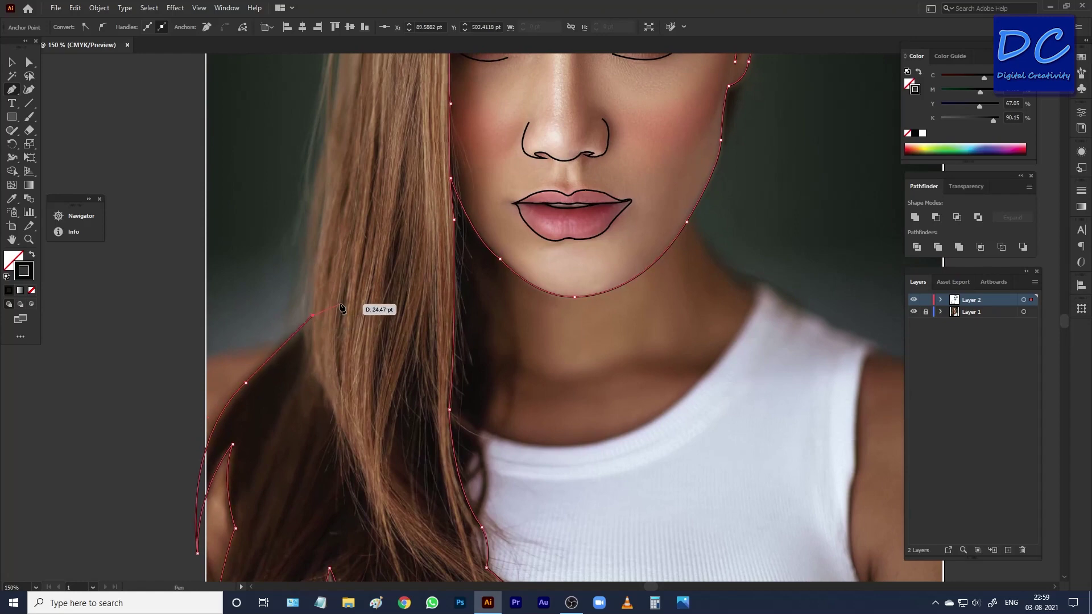
scroll(341, 307, "up", 5)
left_click_drag(329, 235, 362, 162)
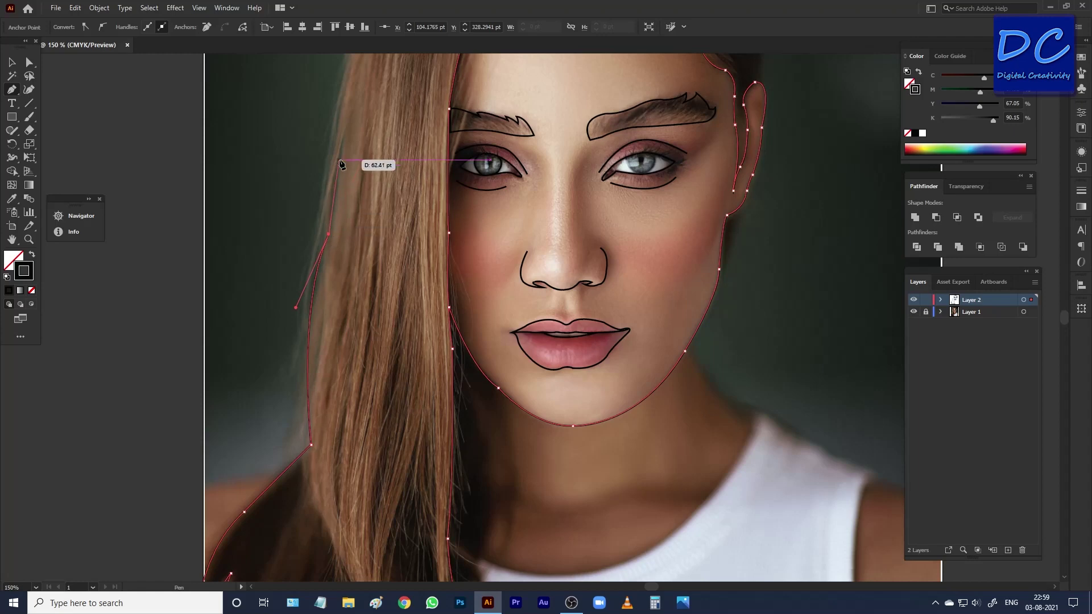
Curve the hair outline up the left side and over to a corner point atop the head.
scroll(358, 228, "up", 3)
left_click_drag(349, 257, 349, 218)
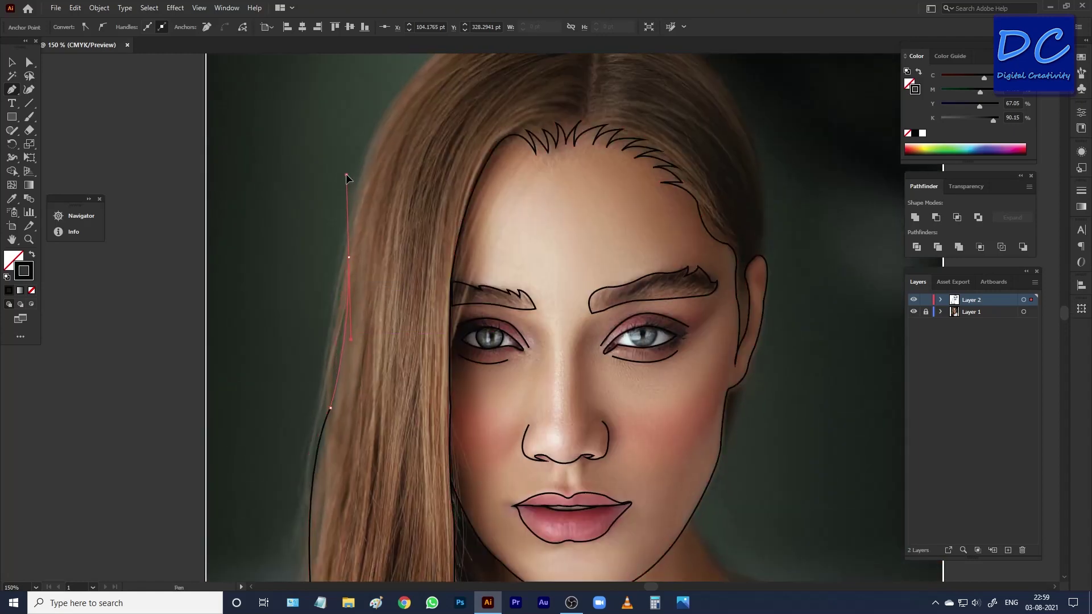
left_click_drag(346, 174, 348, 170)
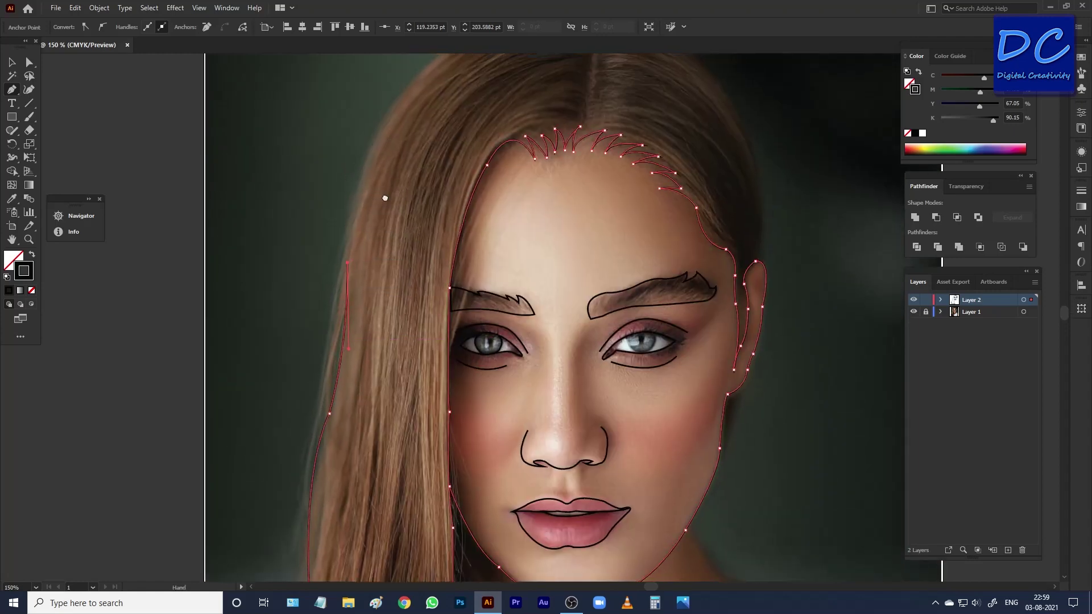
left_click_drag(351, 260, 254, 425)
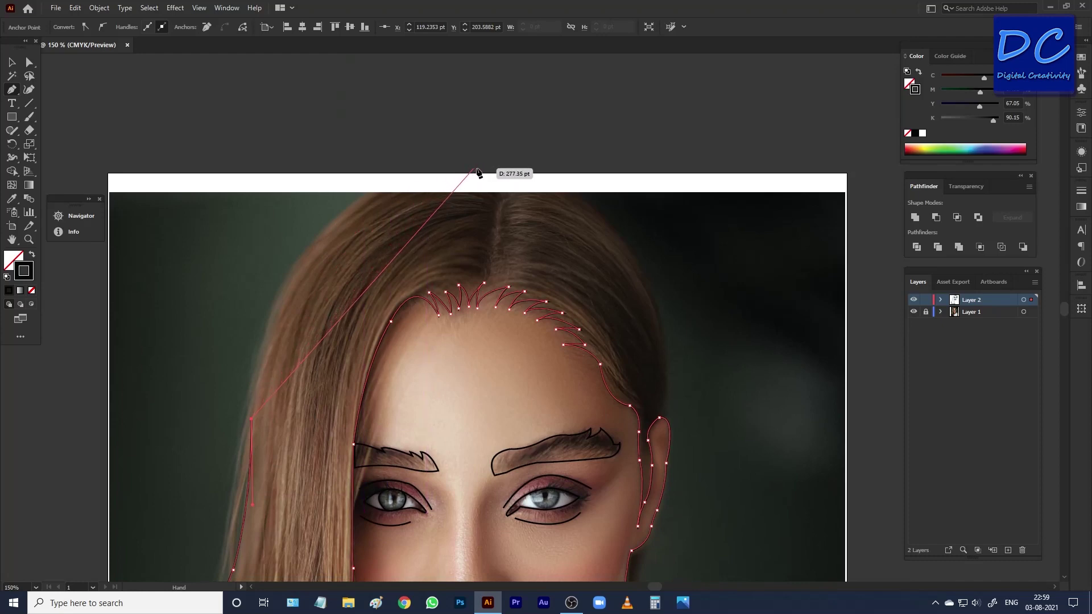
mouse_move(487, 172)
left_mouse_down()
mouse_move(609, 166)
mouse_move(715, 191)
left_mouse_up()
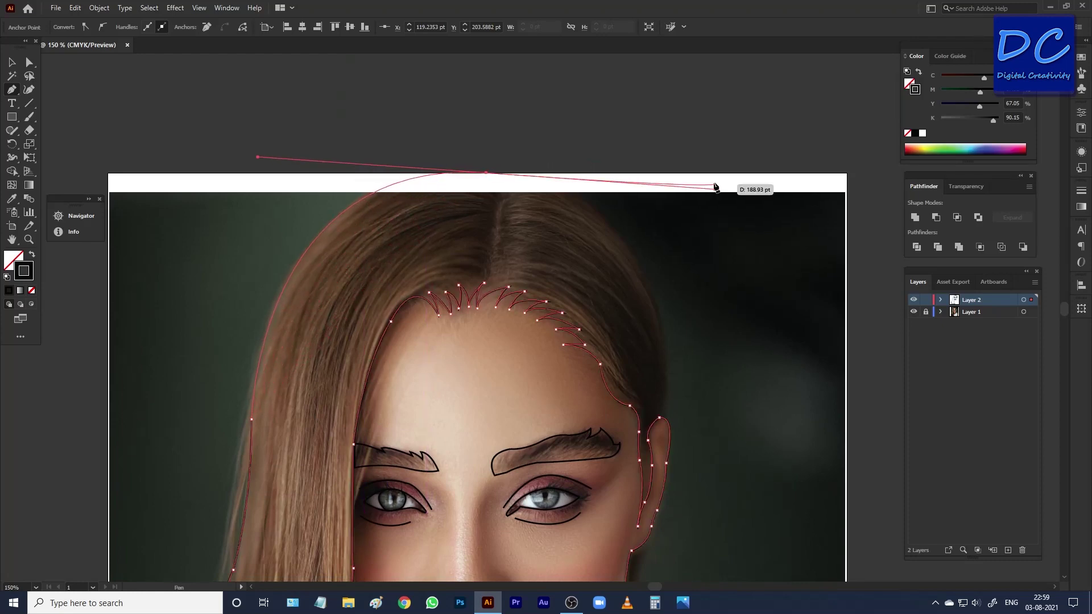
left_click(487, 172, "alt")
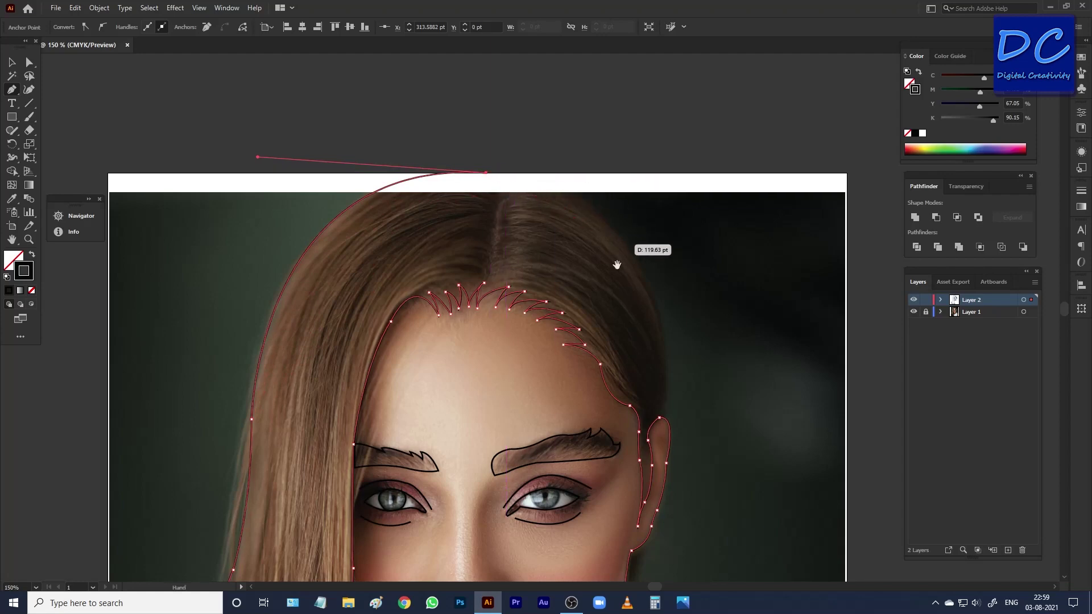
Curve the outline down the right side of the hair, closing it at the ear.
left_click_drag(617, 262, 561, 161)
left_click_drag(608, 214, 652, 351)
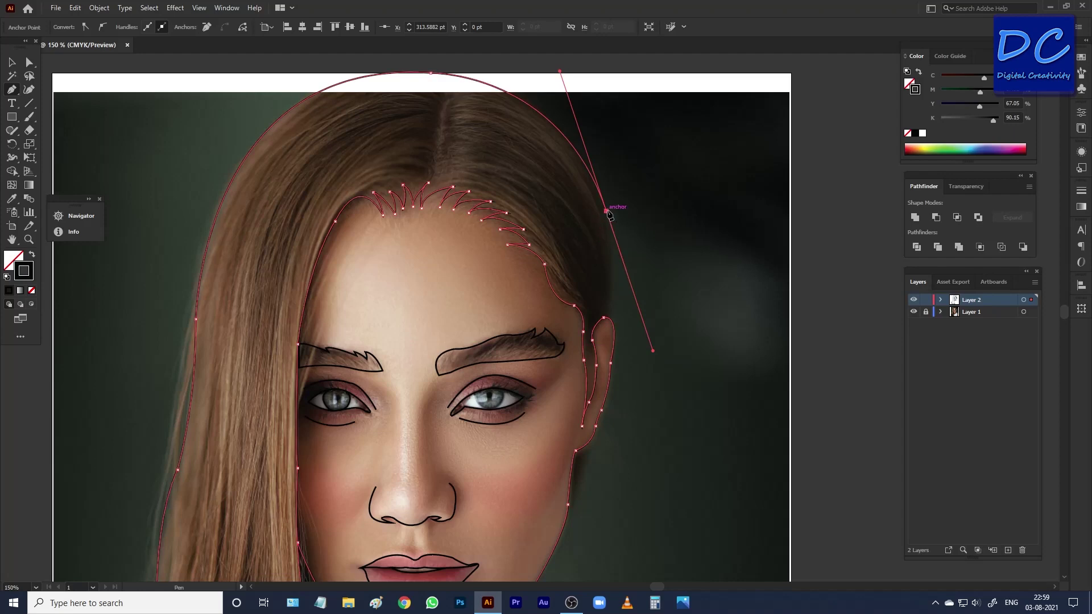
left_click(606, 211, "alt")
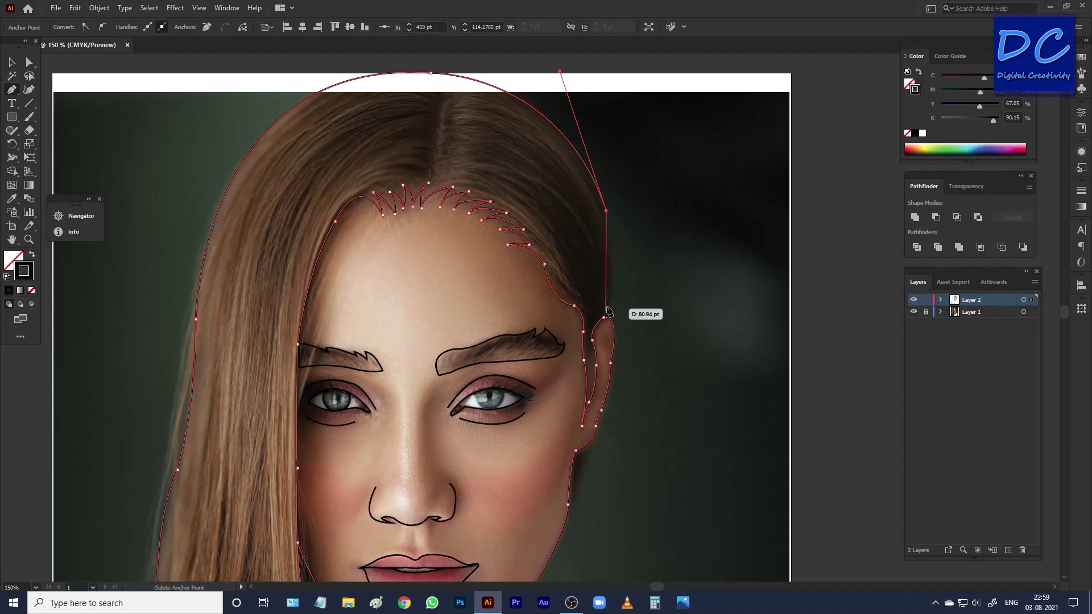
left_click_drag(604, 317, 600, 340)
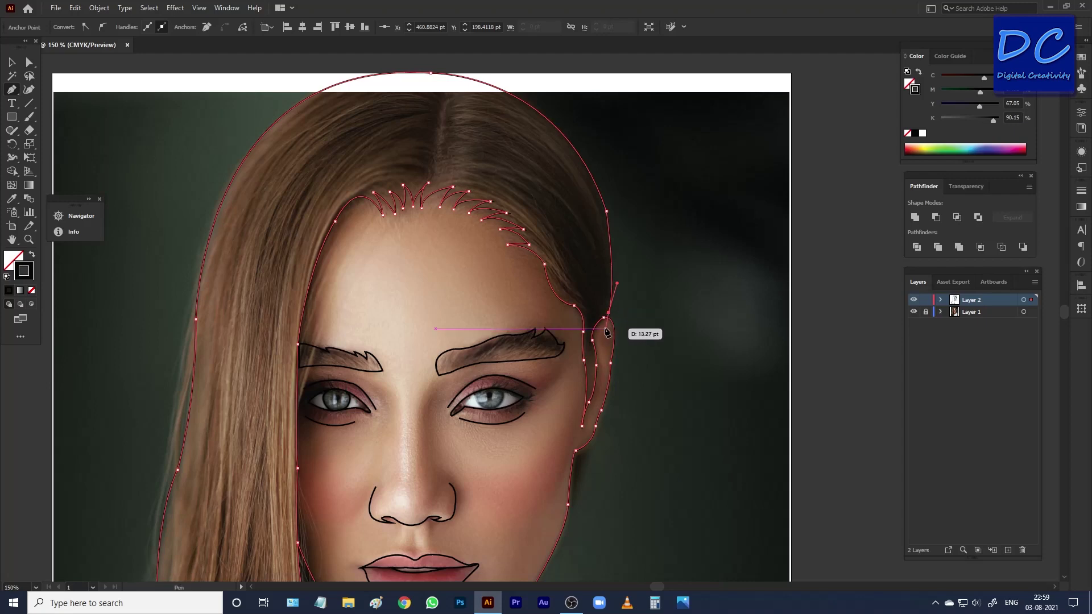
key("Down")
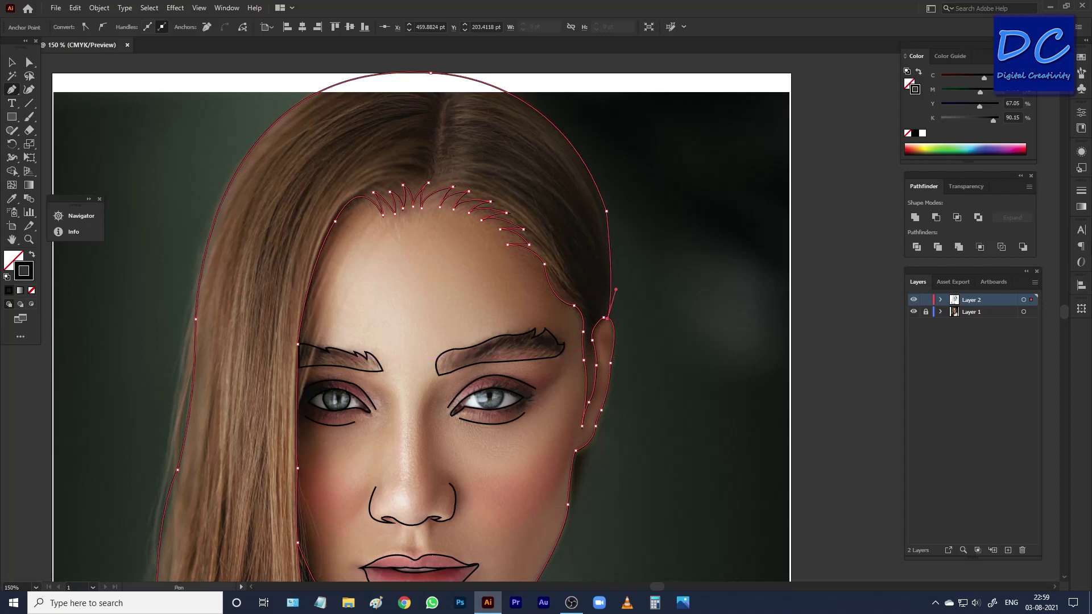
left_click(668, 309, "ctrl")
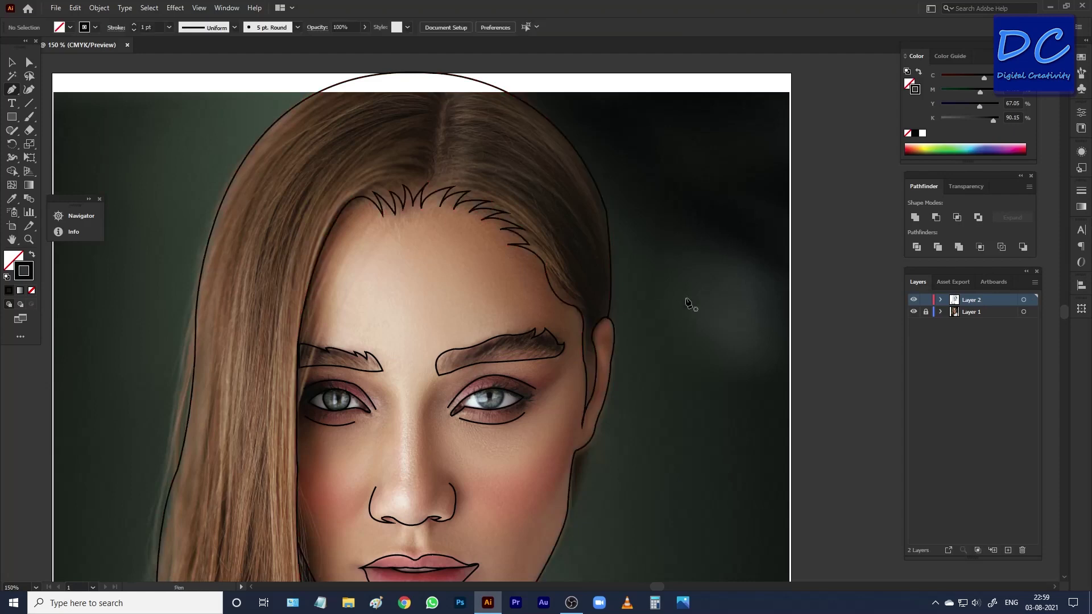
scroll(690, 305, "down", 1, "alt")
scroll(626, 306, "down", 3, "alt")
scroll(566, 307, "up", 1, "alt")
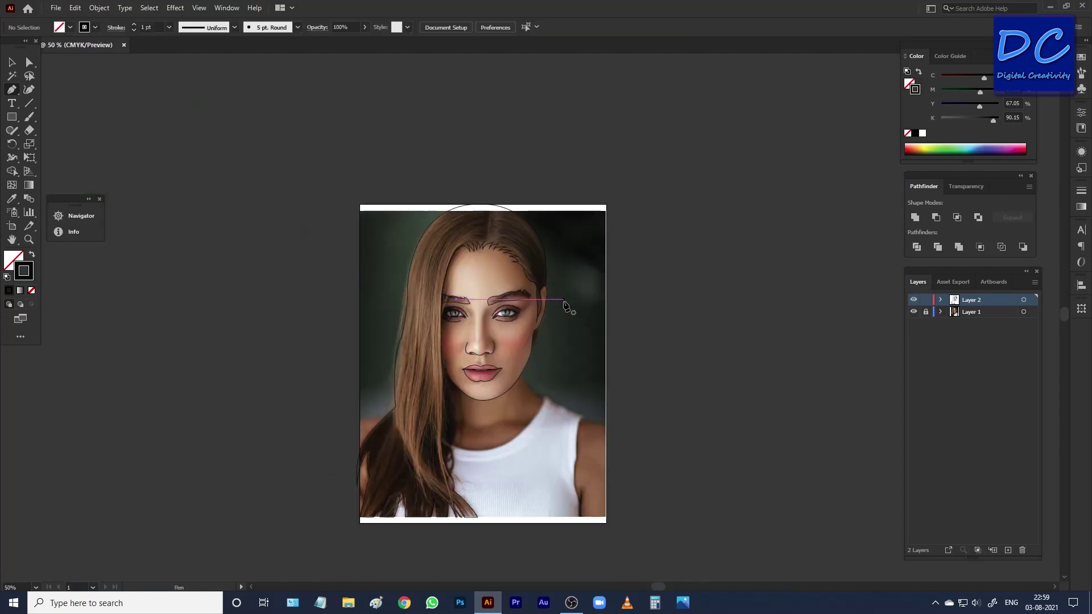
left_click(913, 311)
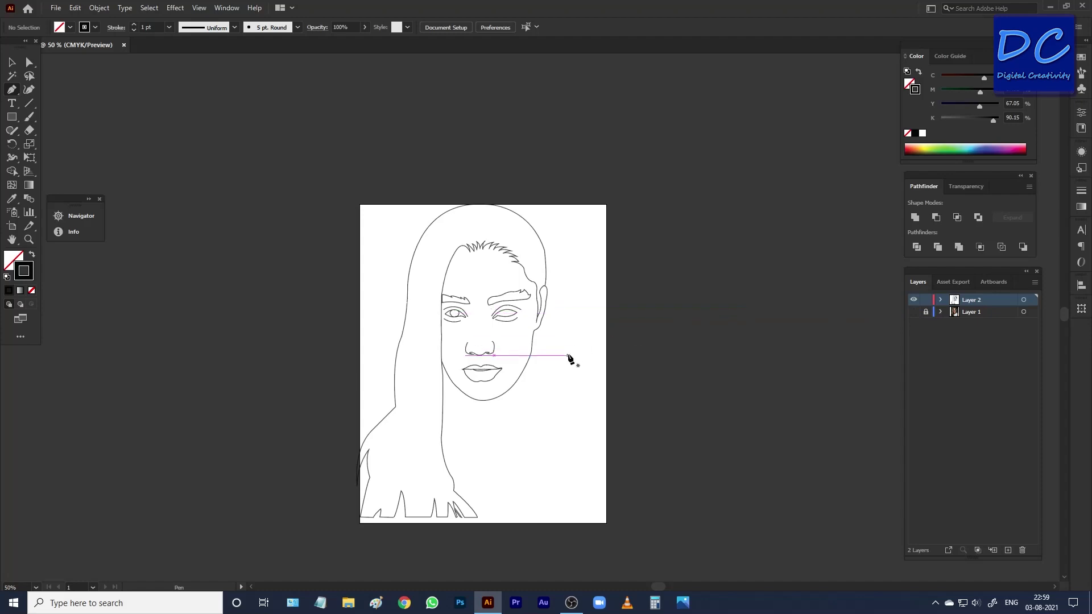
left_click(913, 312)
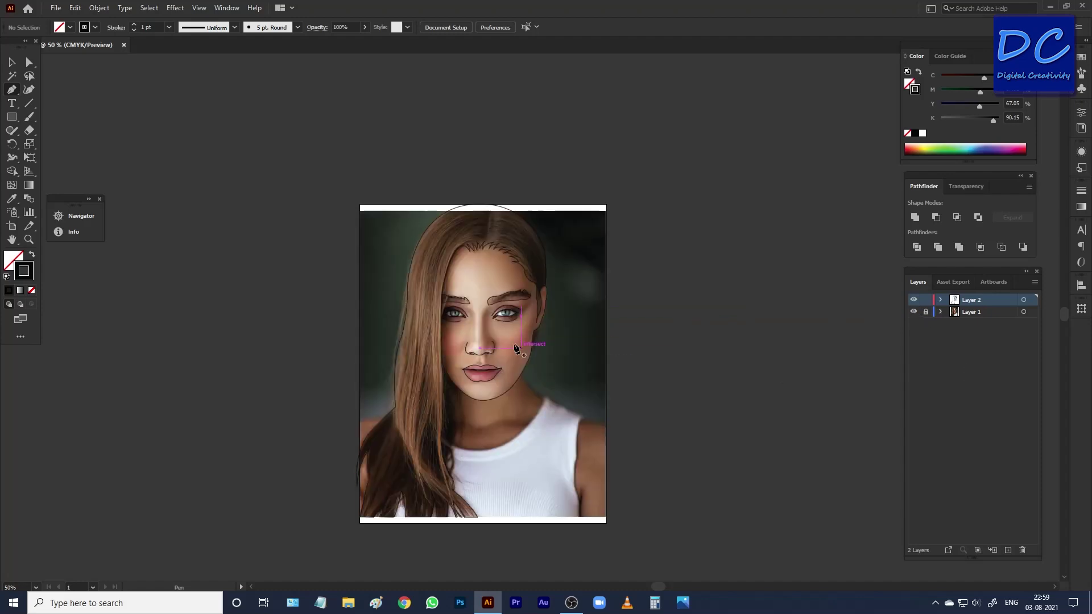
scroll(520, 349, "up", 5, "alt")
scroll(473, 309, "up", 3, "alt")
Draw a curved black stroke along the second eye's lower lid.
scroll(473, 308, "down", 1, "alt")
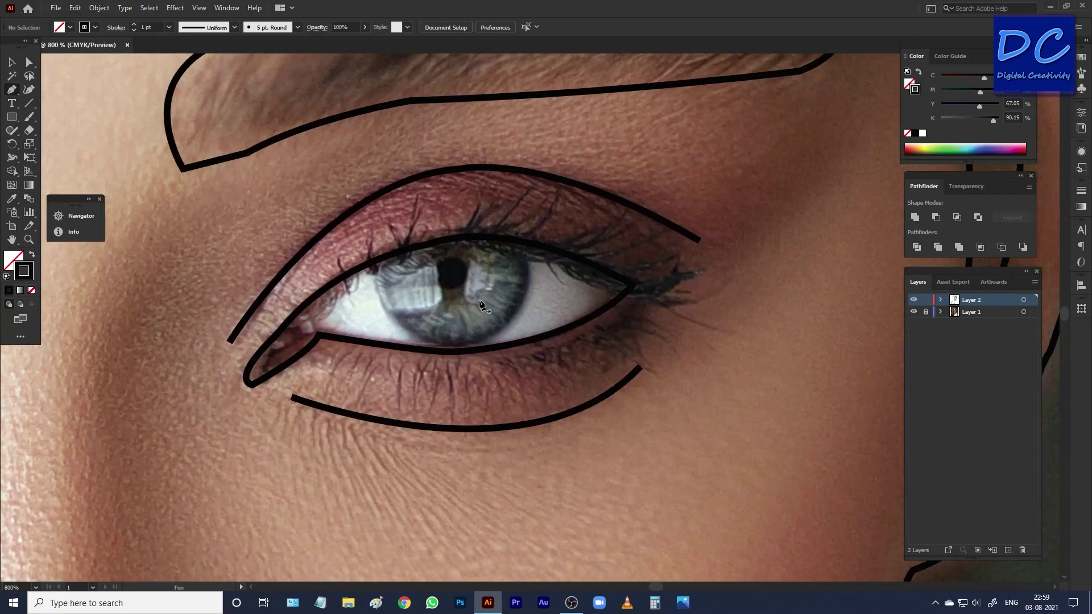
scroll(496, 293, "down", 1, "alt")
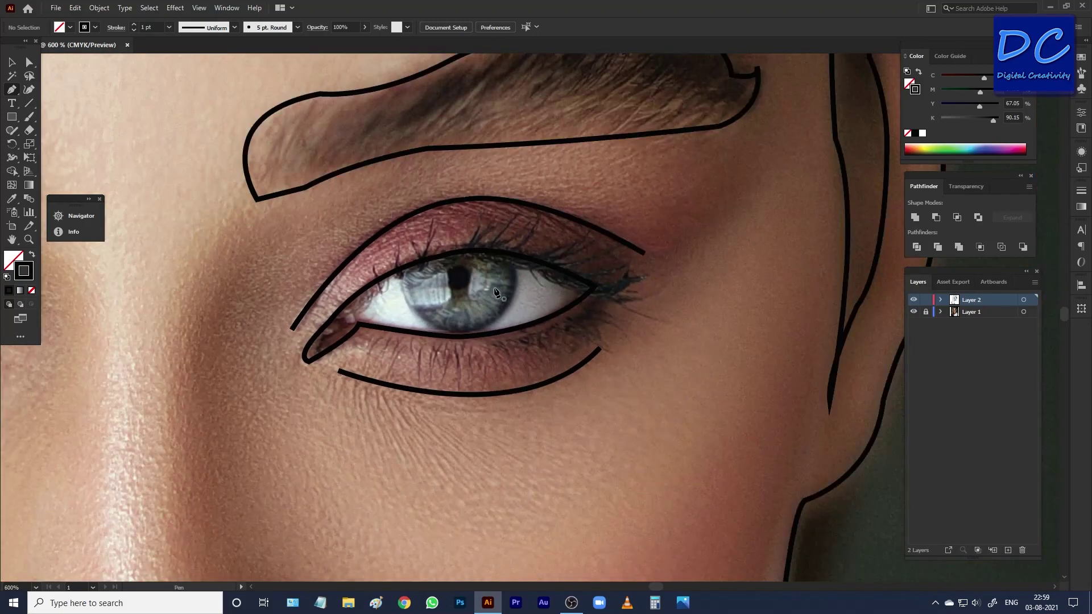
left_click(413, 265)
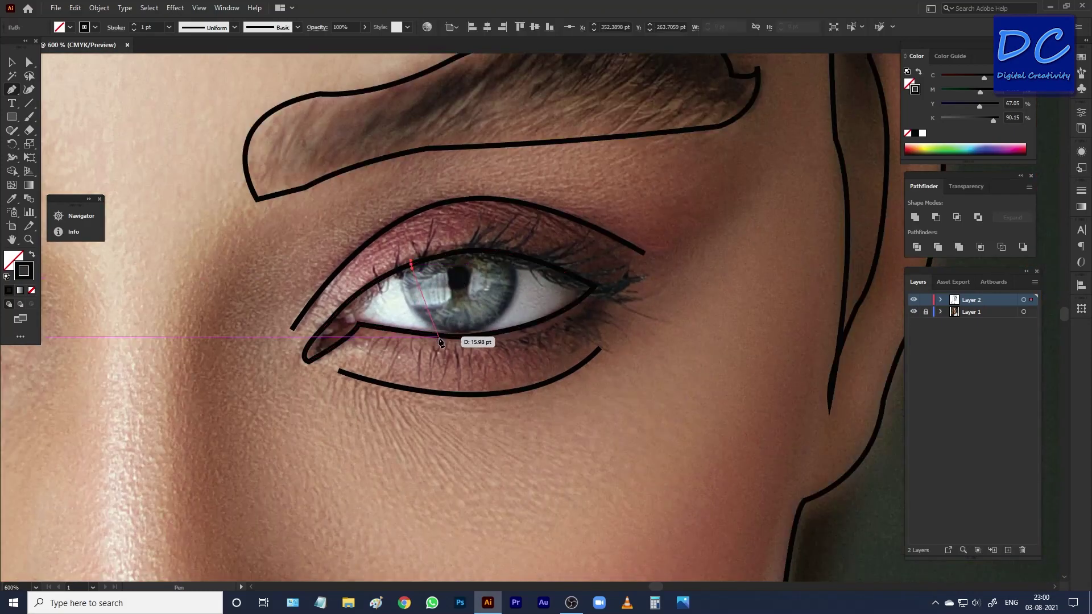
left_click_drag(453, 337, 527, 367)
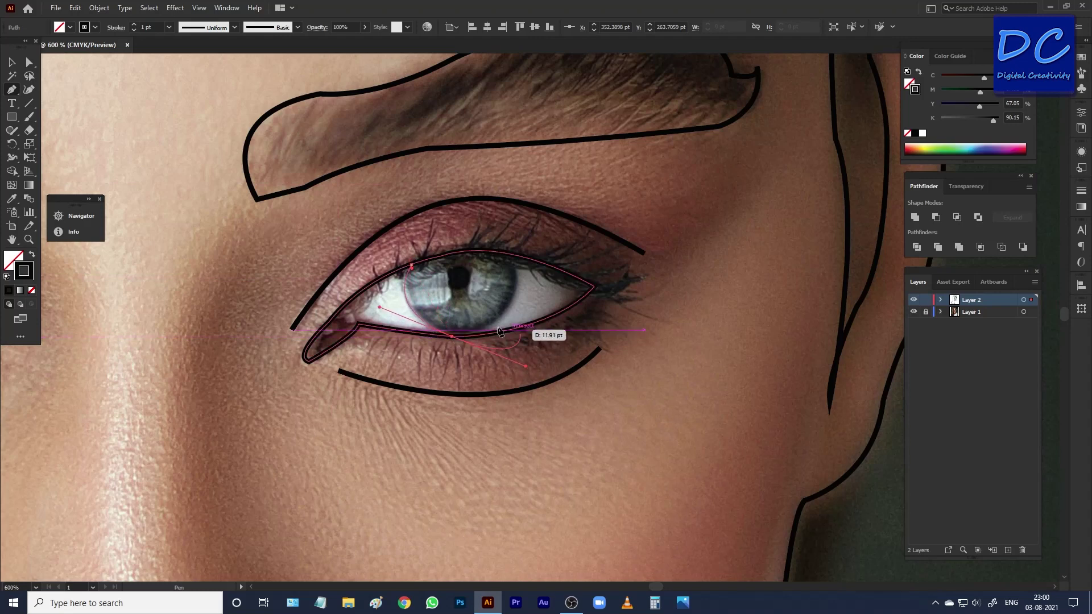
key("ctrl")
left_click(641, 331, "ctrl")
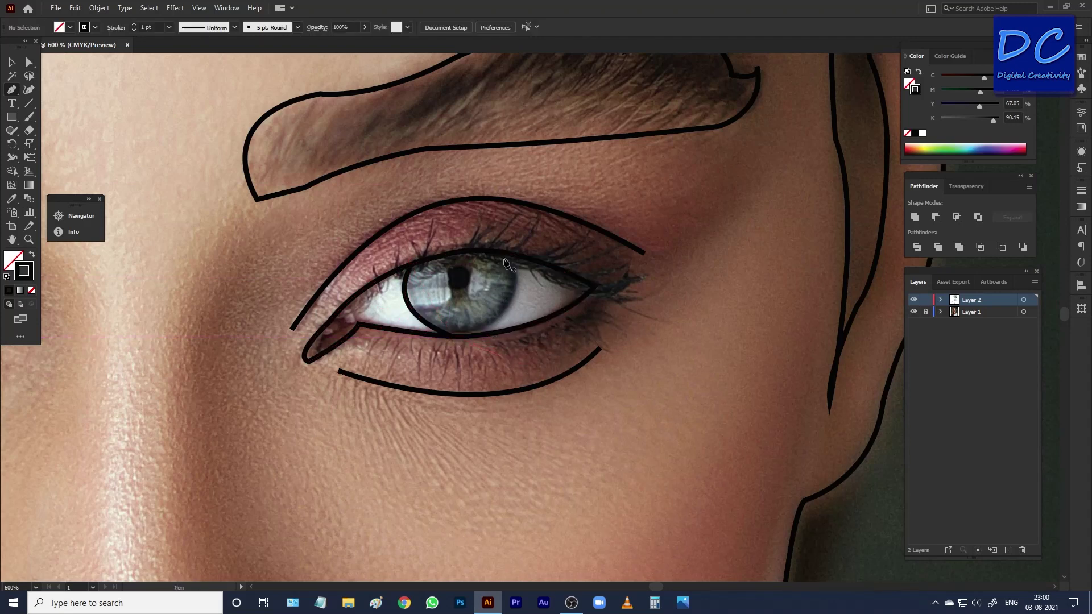
Draw a curve from the top of the iris around its right side.
left_click(494, 251)
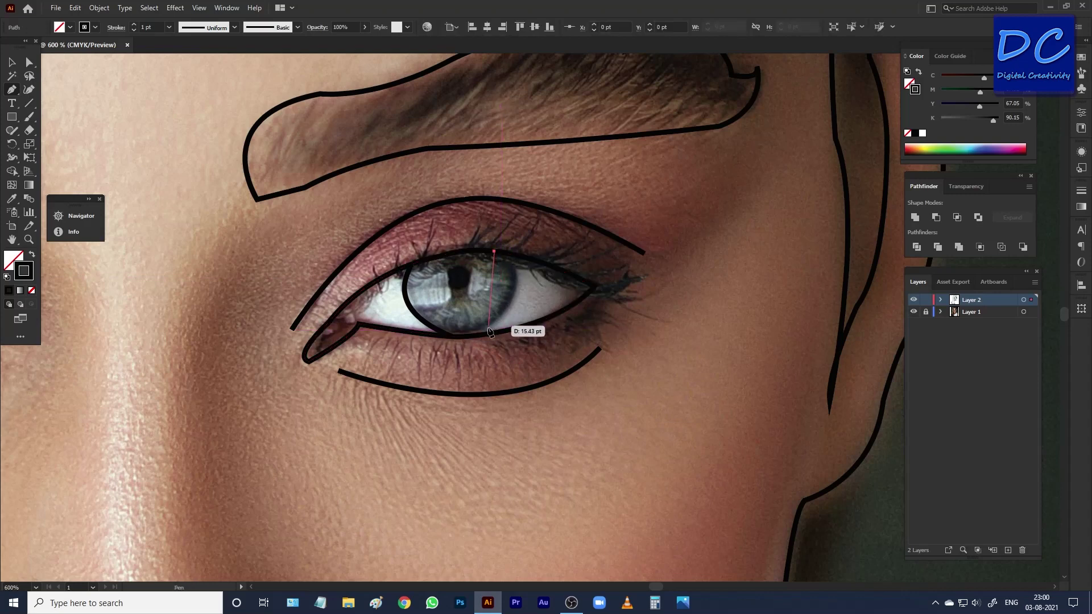
left_click_drag(472, 336, 418, 362)
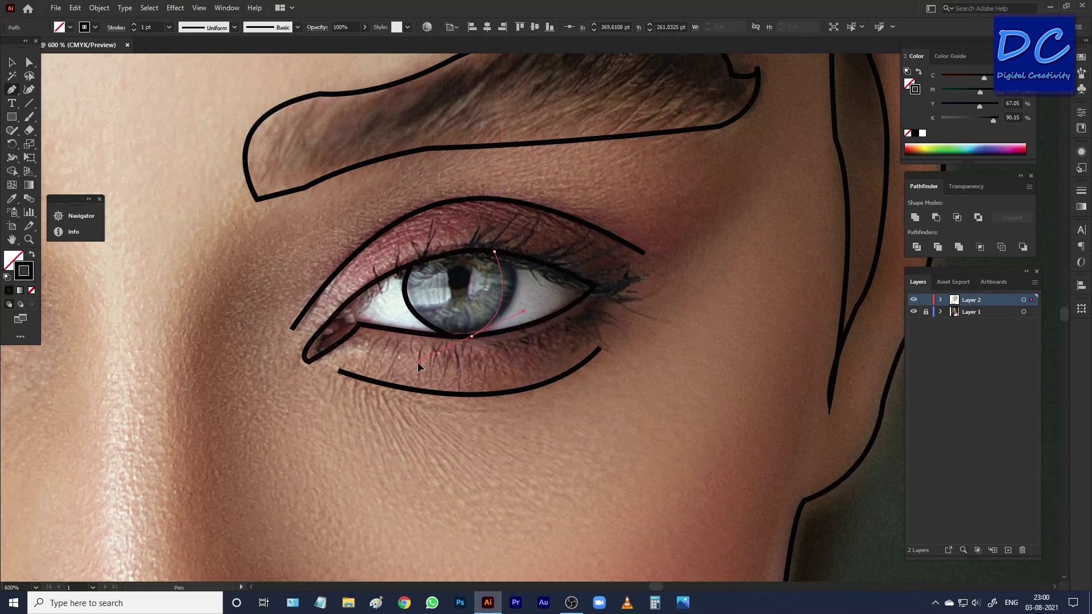
left_click(610, 309, "ctrl")
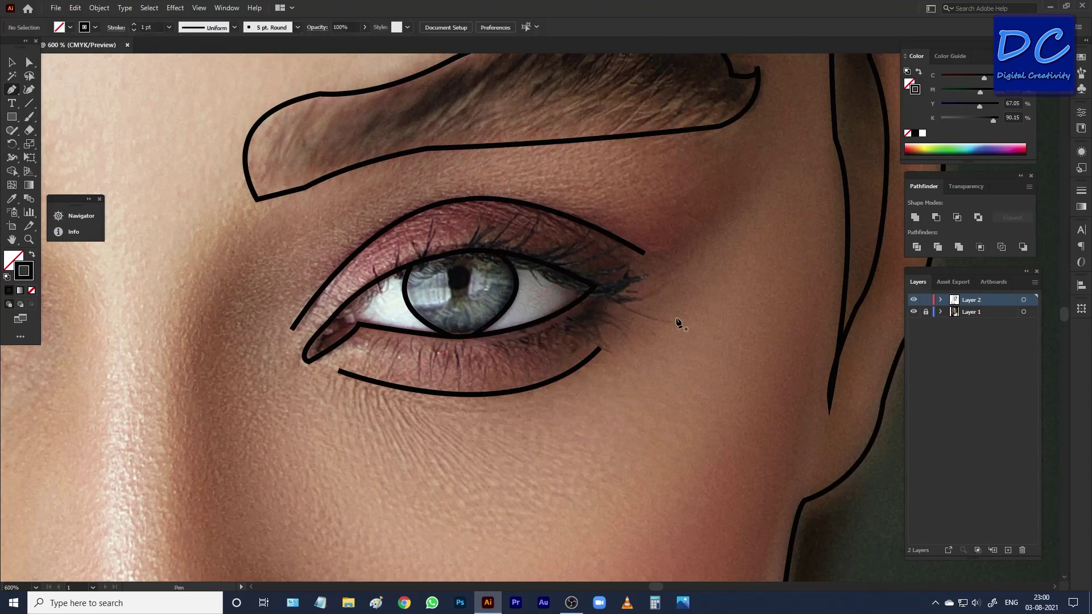
scroll(592, 301, "down", 5)
scroll(593, 301, "down", 3)
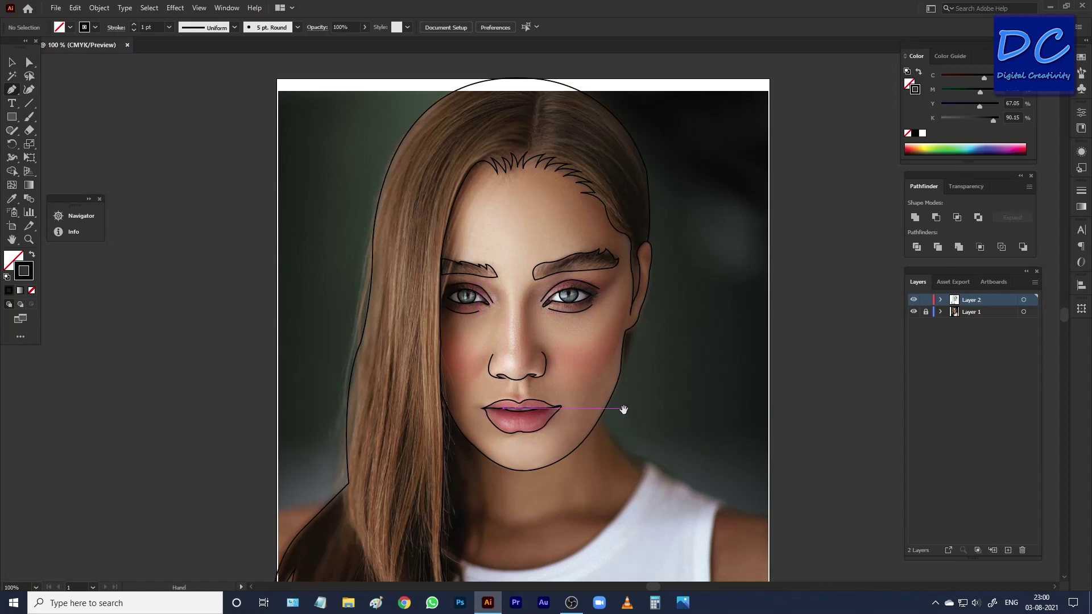
Draw a curved line from the jaw down the neck to the shoulder.
left_click_drag(624, 409, 604, 244)
scroll(624, 295, "up", 2)
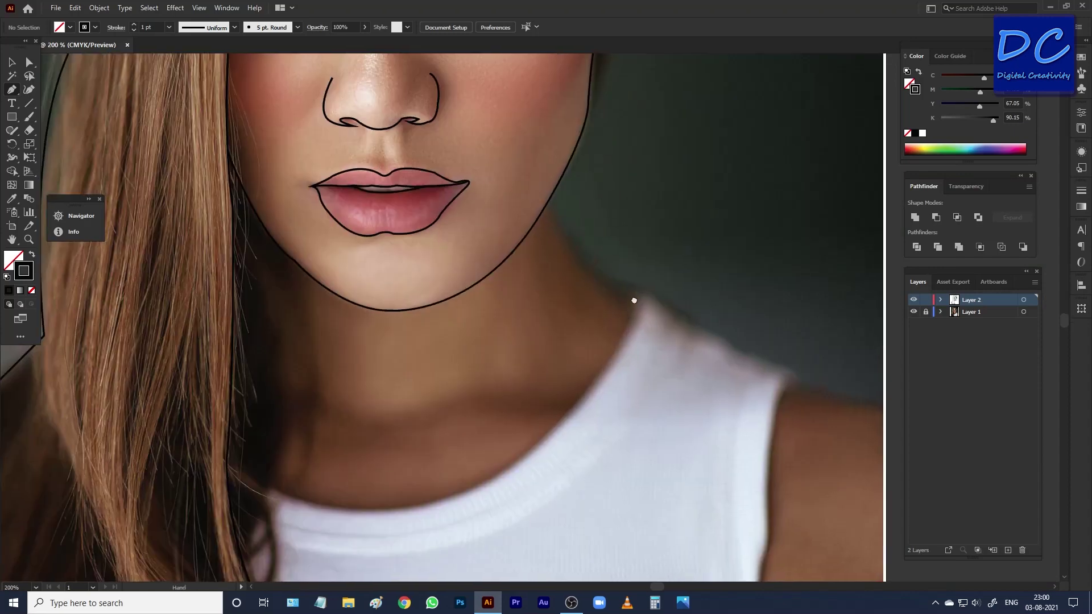
left_click_drag(634, 300, 642, 286)
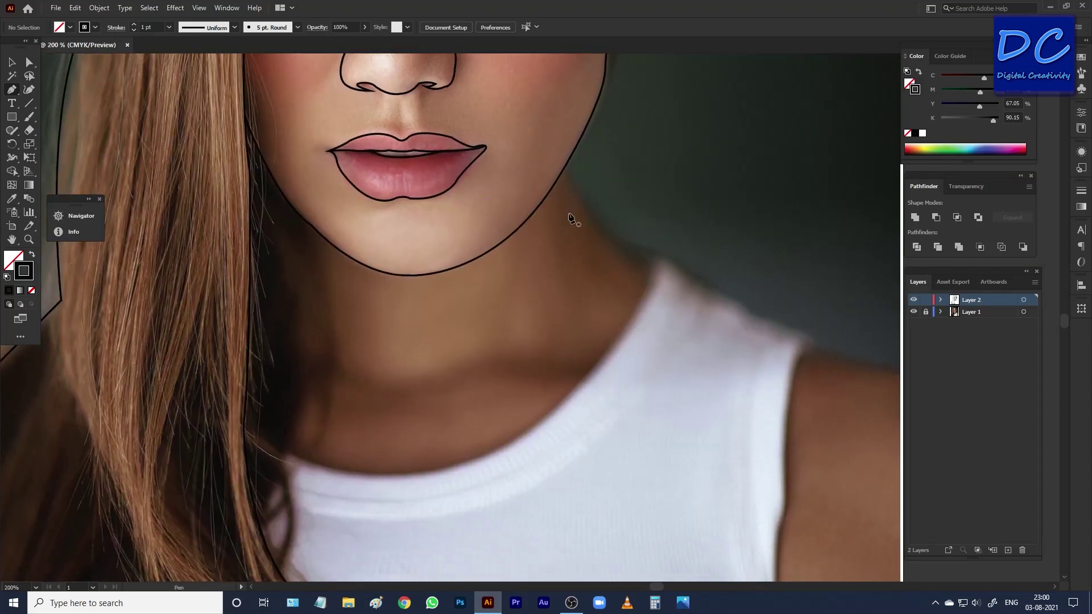
left_click(563, 170)
left_click(645, 268)
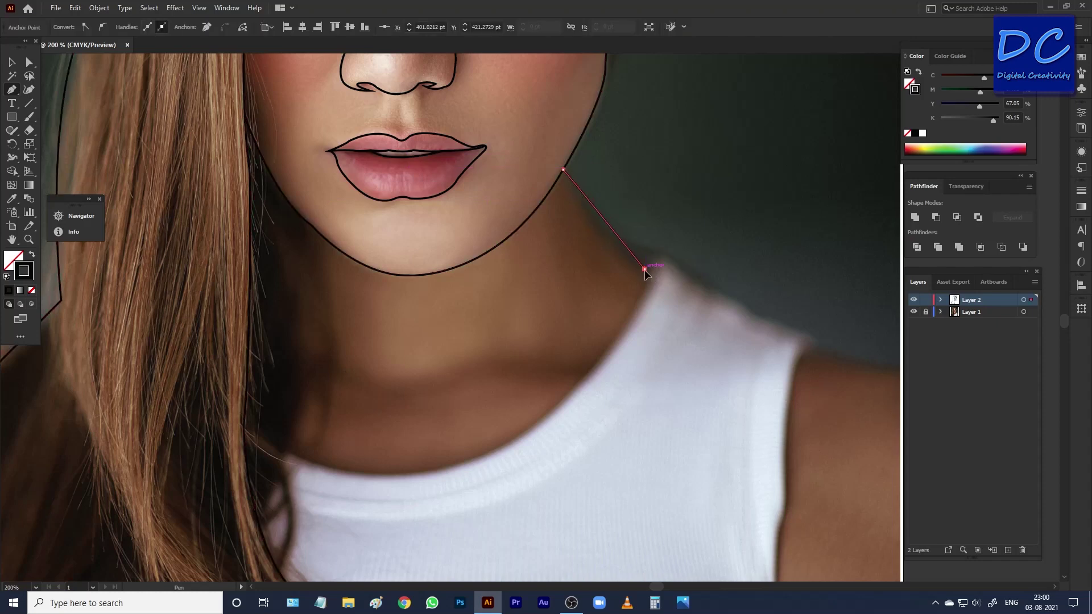
key("ctrl")
left_click_drag(647, 277, 646, 267)
left_click_drag(513, 447, 514, 448)
Extend the line along the tank top's curved neckline to the left hair.
left_click_drag(330, 468, 167, 431)
left_click(328, 467)
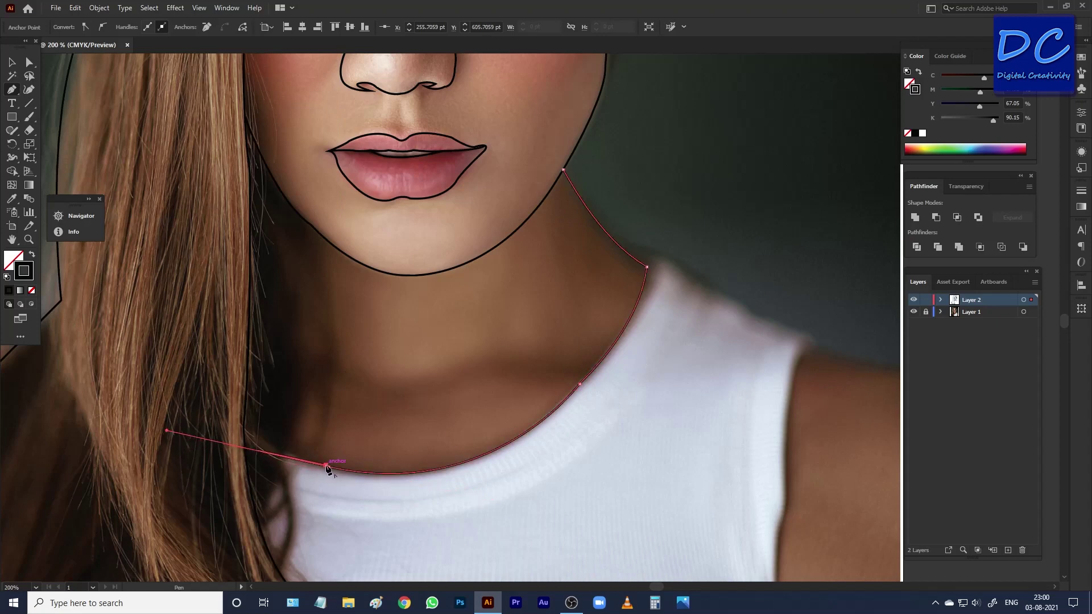
mouse_move(329, 467)
left_mouse_down()
mouse_move(369, 495)
mouse_move(331, 469)
left_mouse_up()
mouse_move(244, 421)
left_mouse_down()
mouse_move(221, 404)
mouse_move(214, 378)
left_mouse_up()
left_click(387, 399, "ctrl")
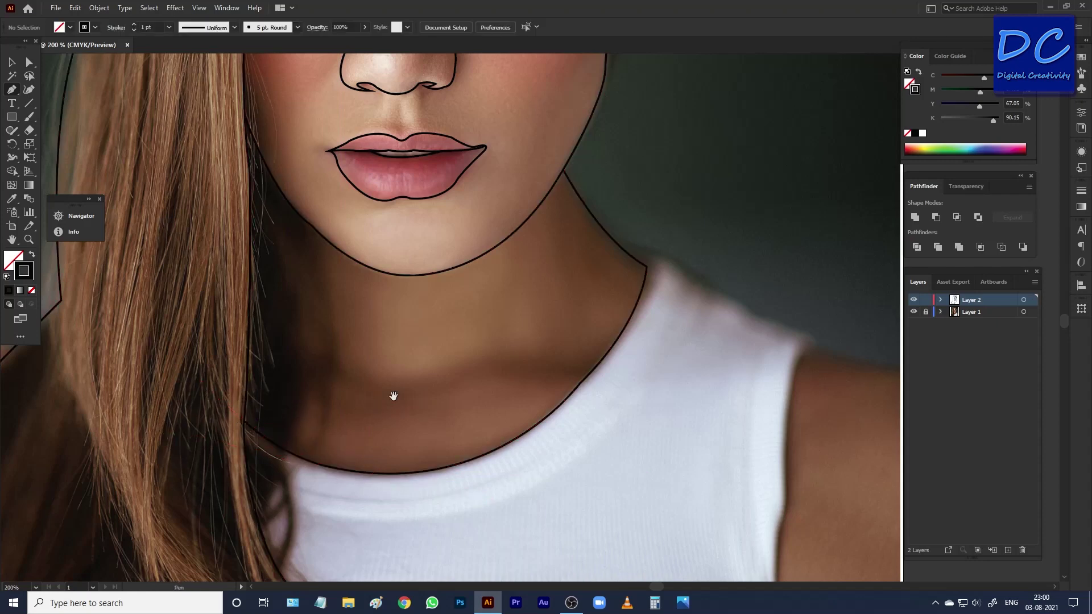
left_click_drag(705, 292, 555, 280)
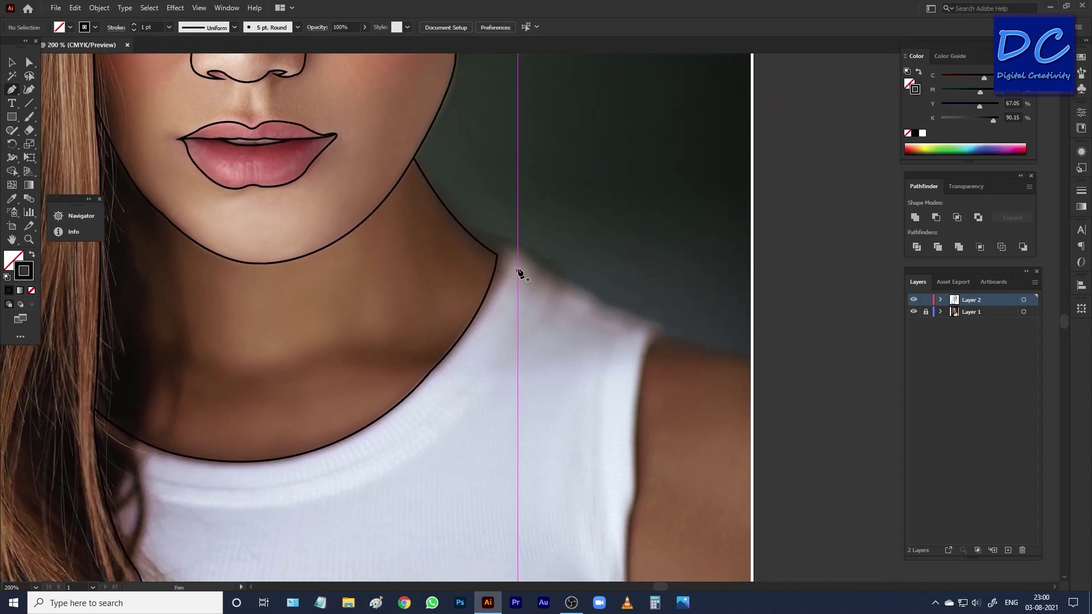
Curve a line along the top of the right shoulder toward the arm.
left_click(476, 240)
mouse_move(542, 260)
left_mouse_down()
mouse_move(577, 296)
mouse_move(618, 306)
left_mouse_up()
mouse_move(667, 338)
left_mouse_down()
mouse_move(663, 358)
mouse_move(680, 255)
left_mouse_up()
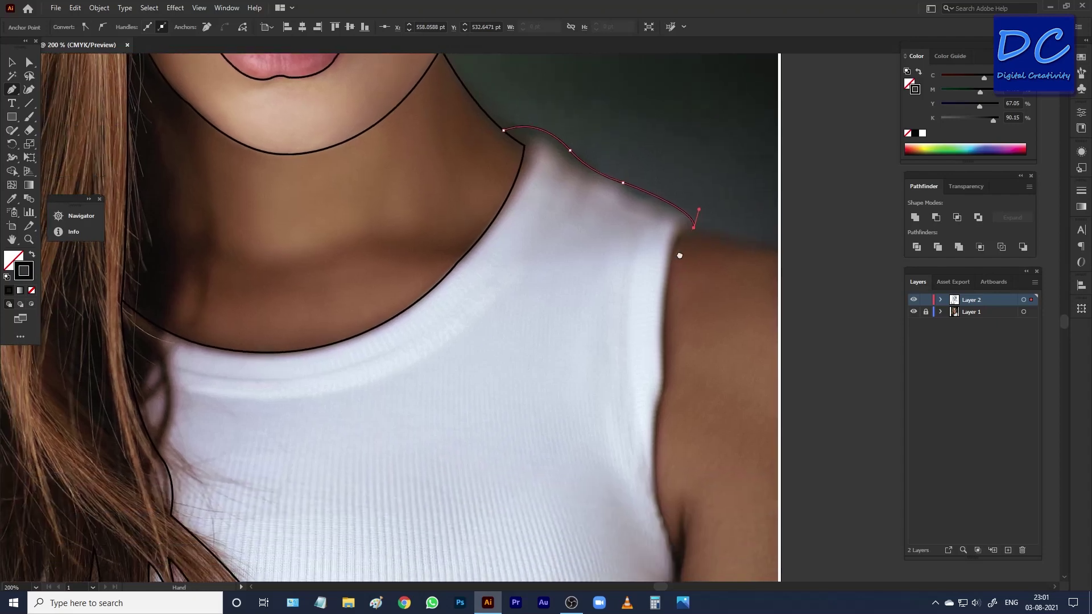
left_click(662, 303, "ctrl")
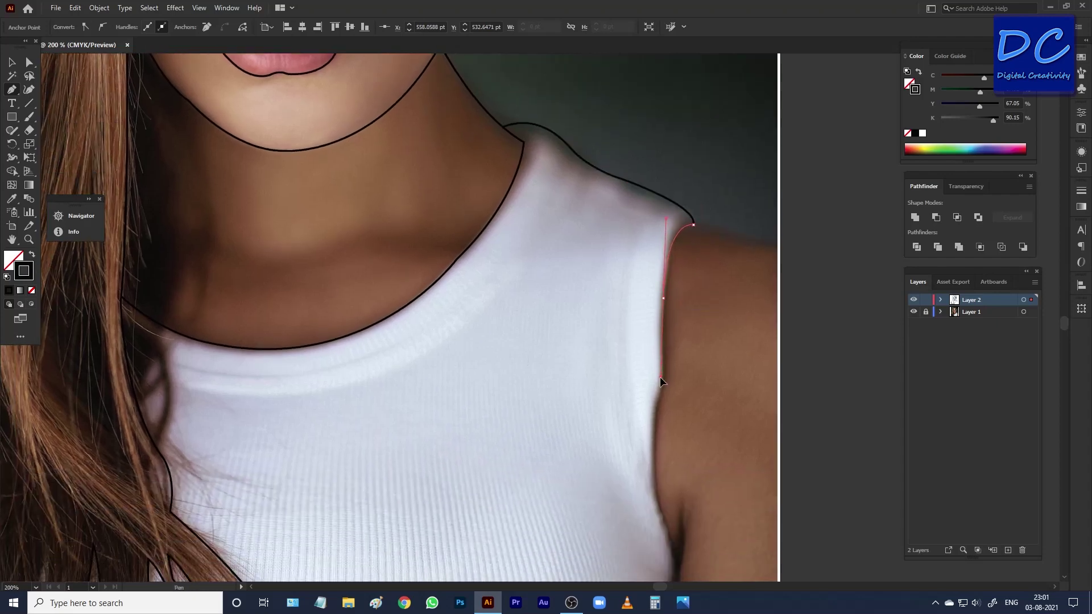
Trace the armhole and arm's inner edge down to the artboard's bottom edge.
left_click_drag(667, 333, 677, 258)
left_click_drag(665, 327, 654, 361)
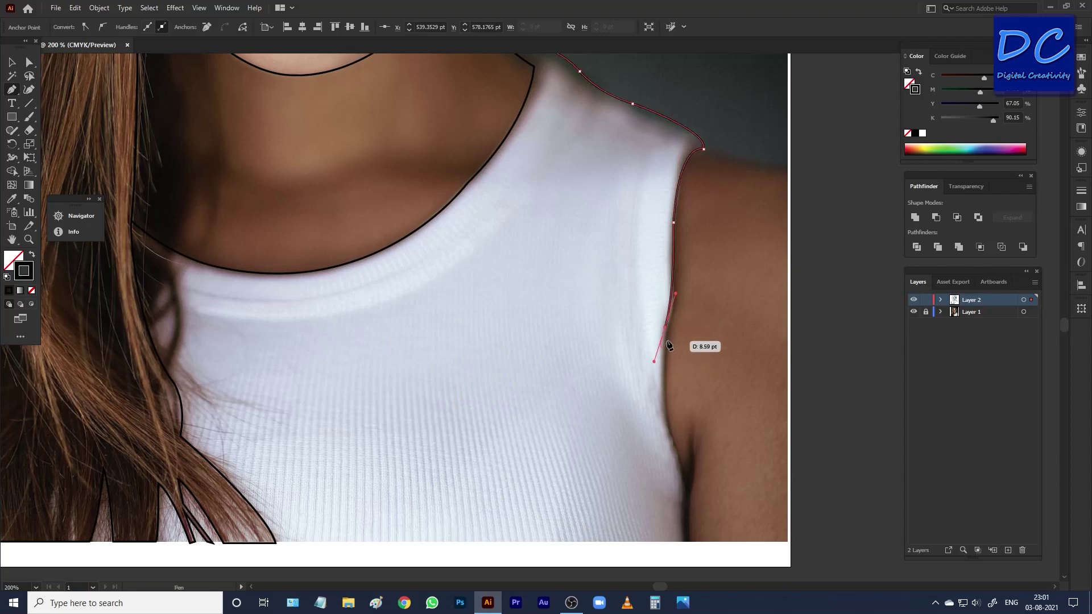
scroll(677, 347, "down", 5)
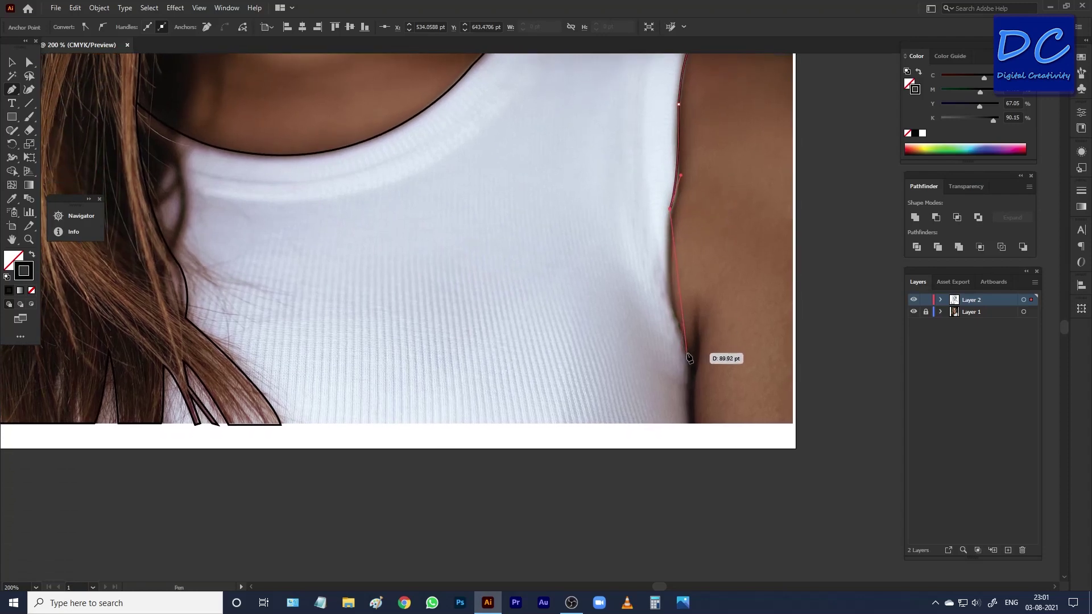
left_click_drag(687, 353, 715, 403)
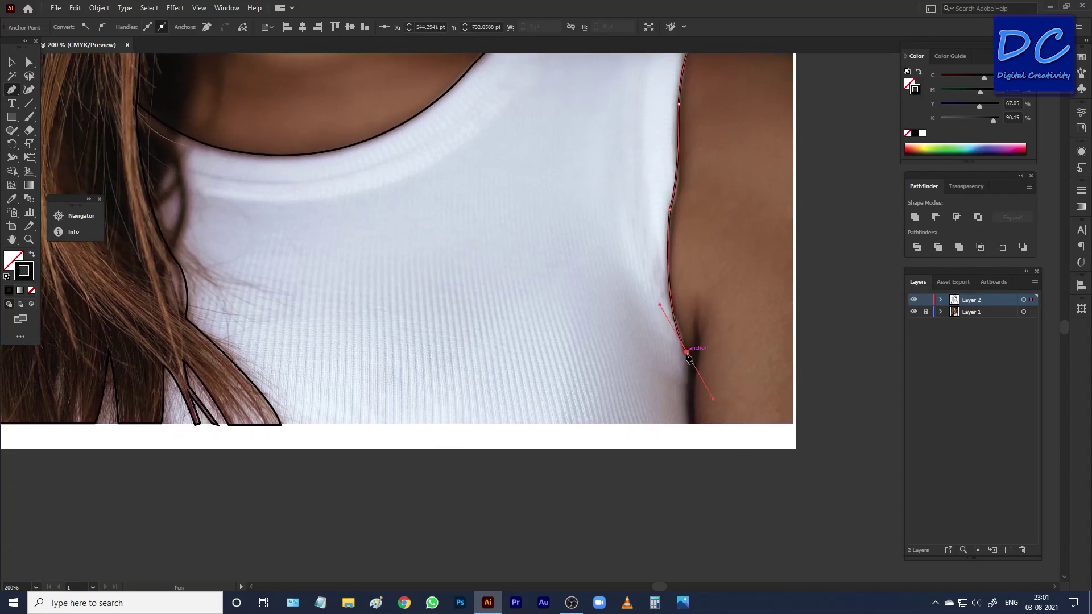
left_click(687, 353, "alt")
left_click(689, 424)
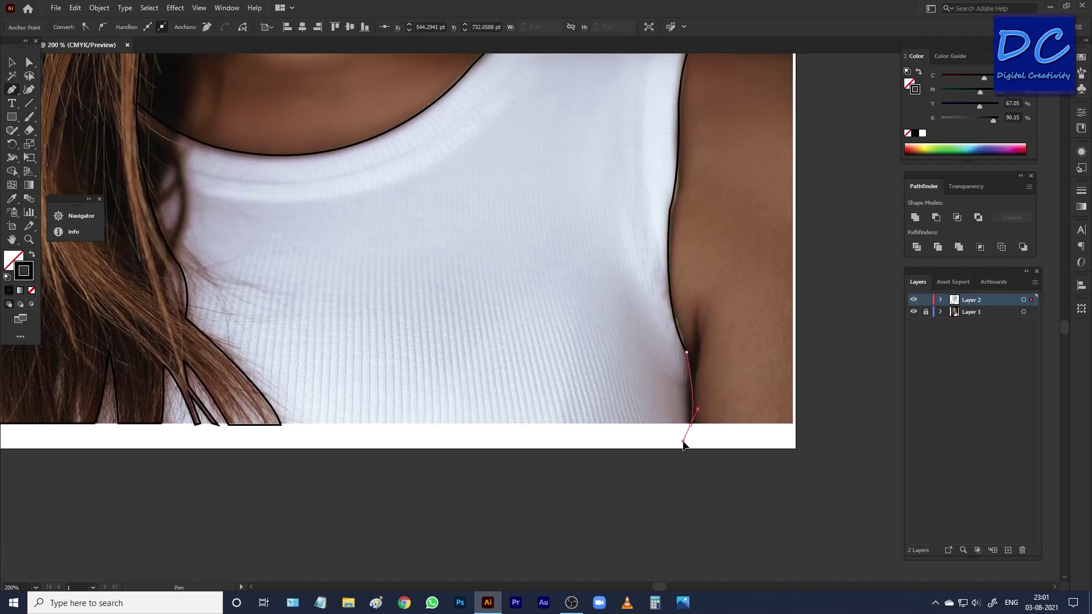
left_click_drag(684, 445, 683, 442)
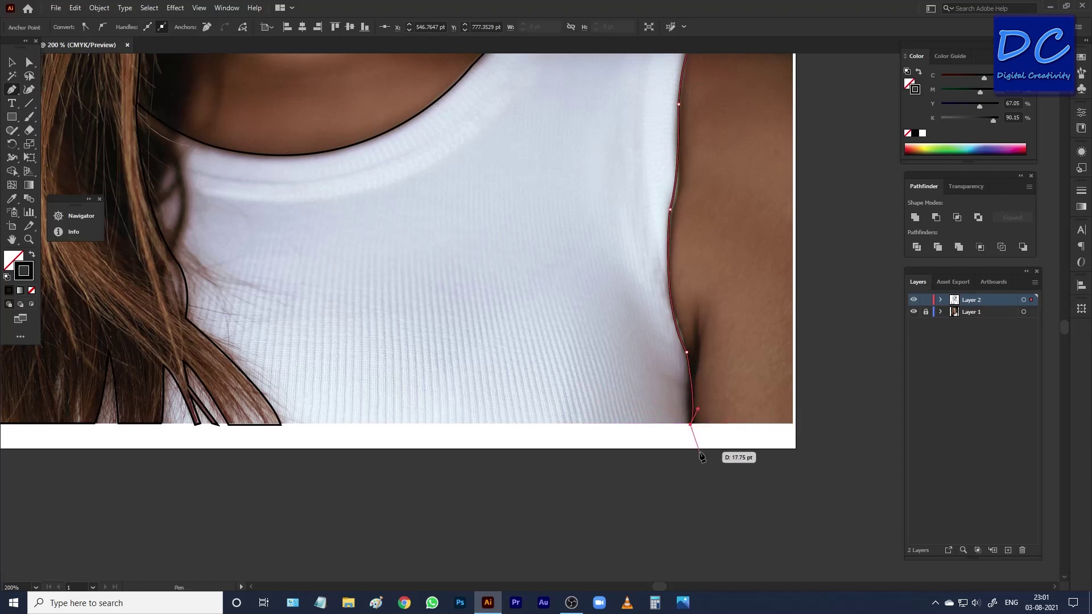
key("ctrl")
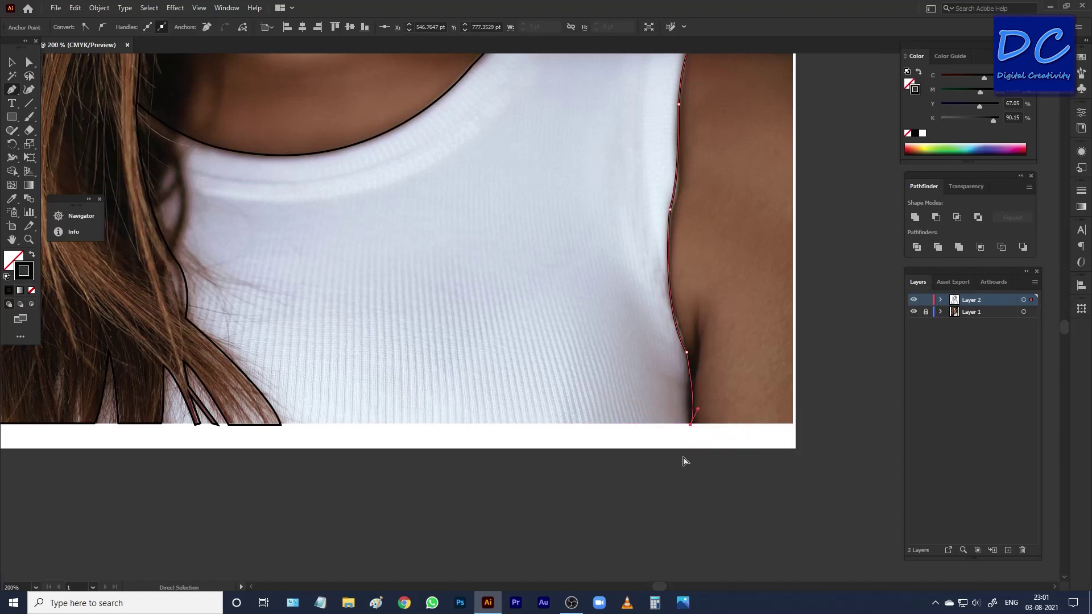
left_click(702, 475, "ctrl")
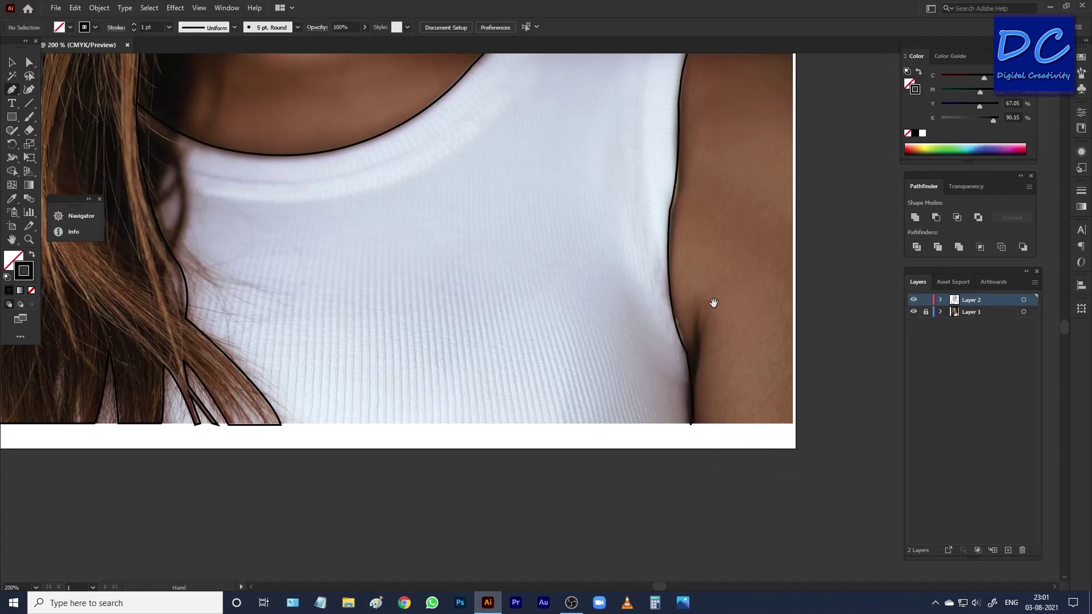
Draw a second curved outline along the outer shoulder edge toward the arm.
left_click_drag(712, 302, 705, 421)
left_click(697, 192)
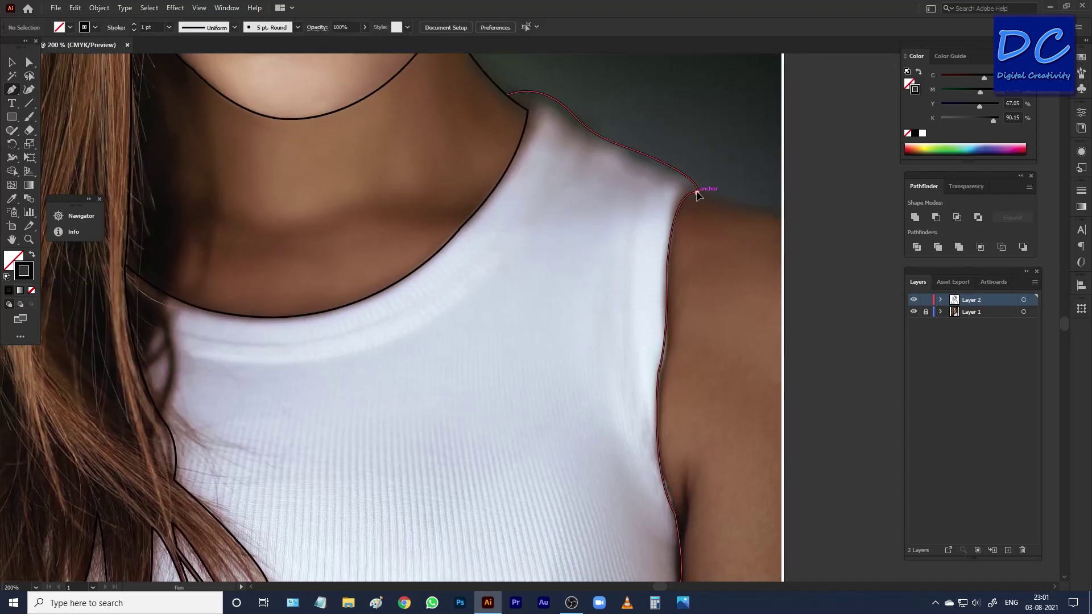
left_click_drag(789, 223, 800, 251)
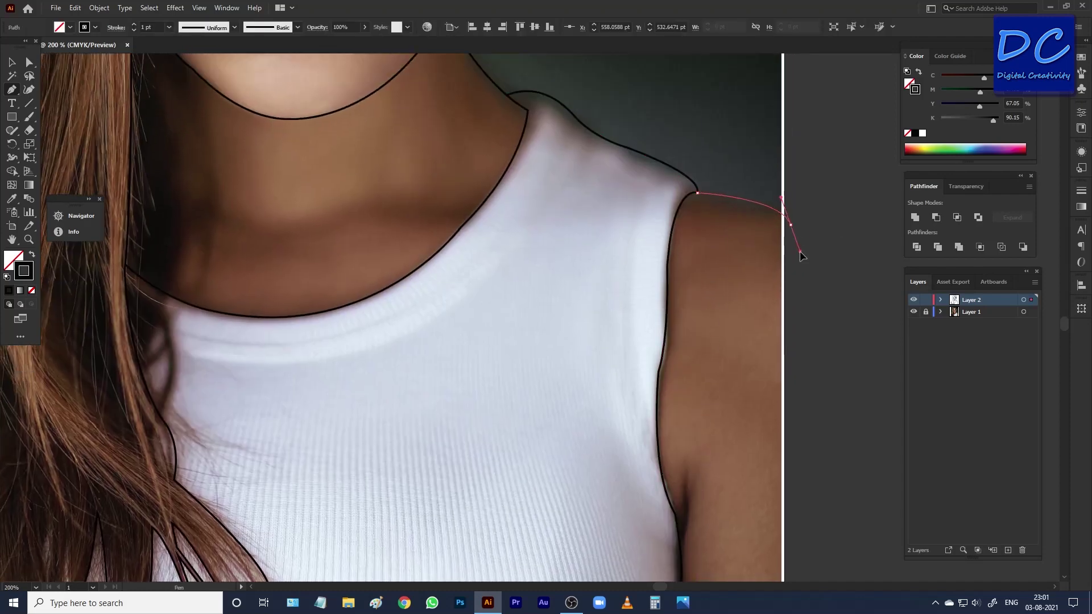
left_click_drag(795, 377, 775, 203)
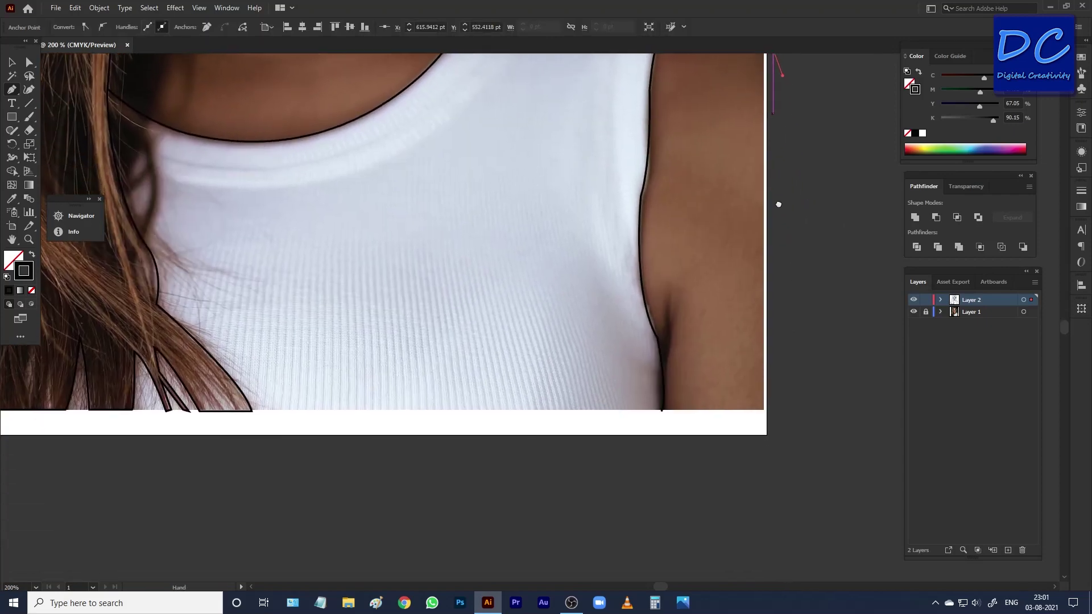
key("Escape")
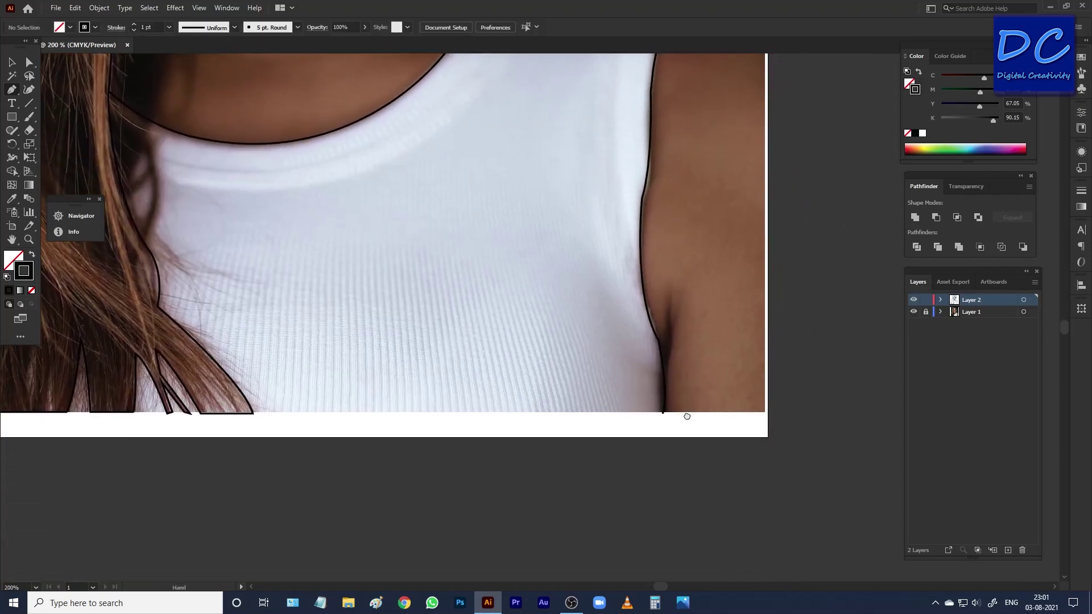
mouse_move(687, 417)
left_mouse_down()
mouse_move(695, 359)
mouse_move(671, 442)
mouse_move(646, 407)
mouse_move(687, 364)
left_mouse_up()
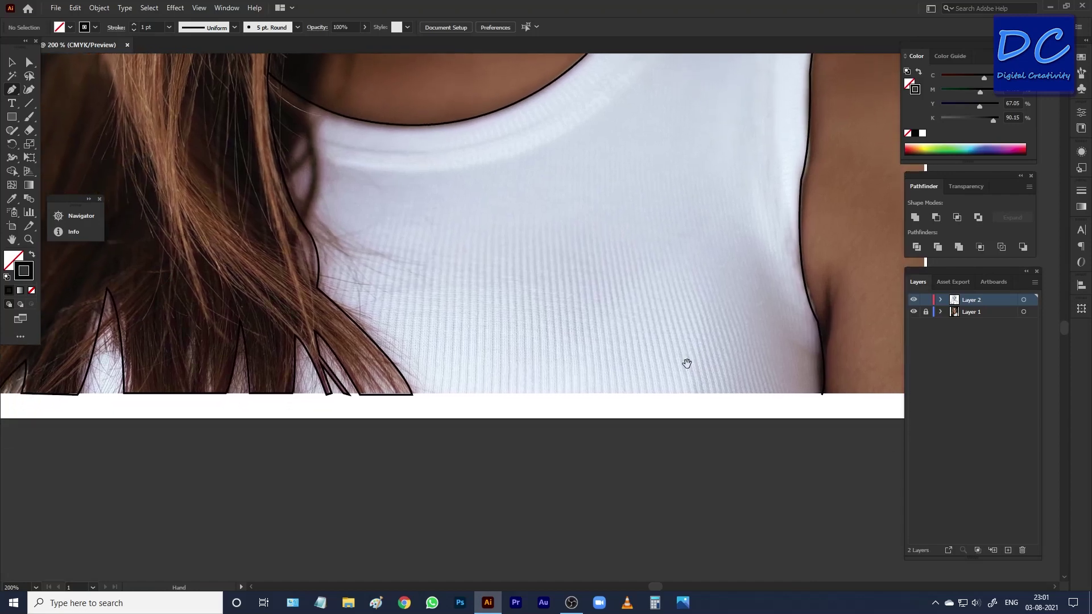
Draw the inner collar line from the hair edge up toward the shoulder, with a sharp corner.
scroll(643, 302, "up", 3)
scroll(617, 313, "up", 3)
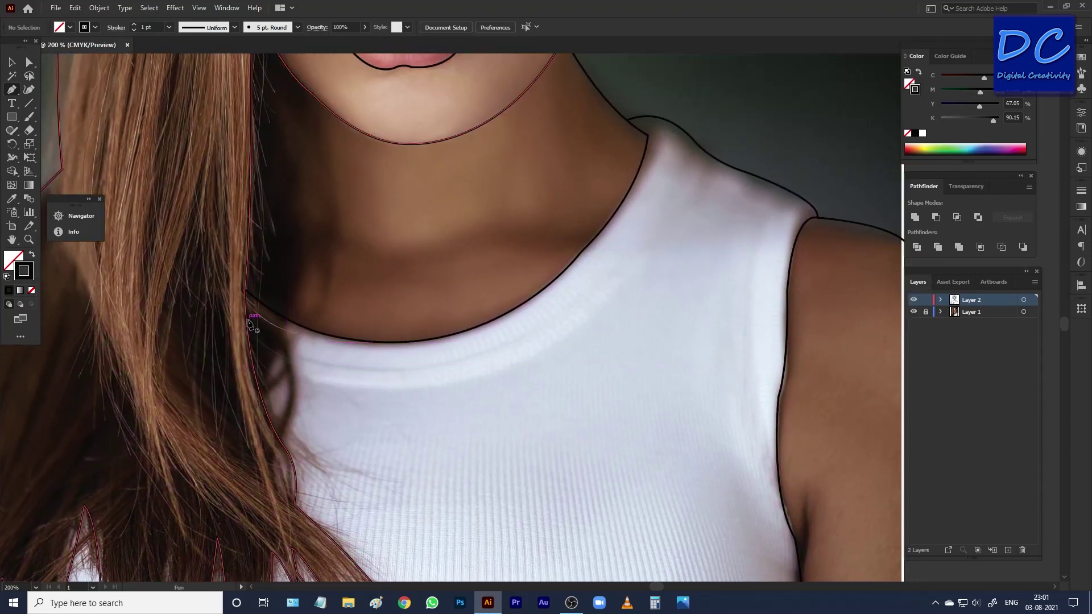
left_click(246, 322)
left_click_drag(525, 336, 703, 250)
left_click(525, 336, "alt")
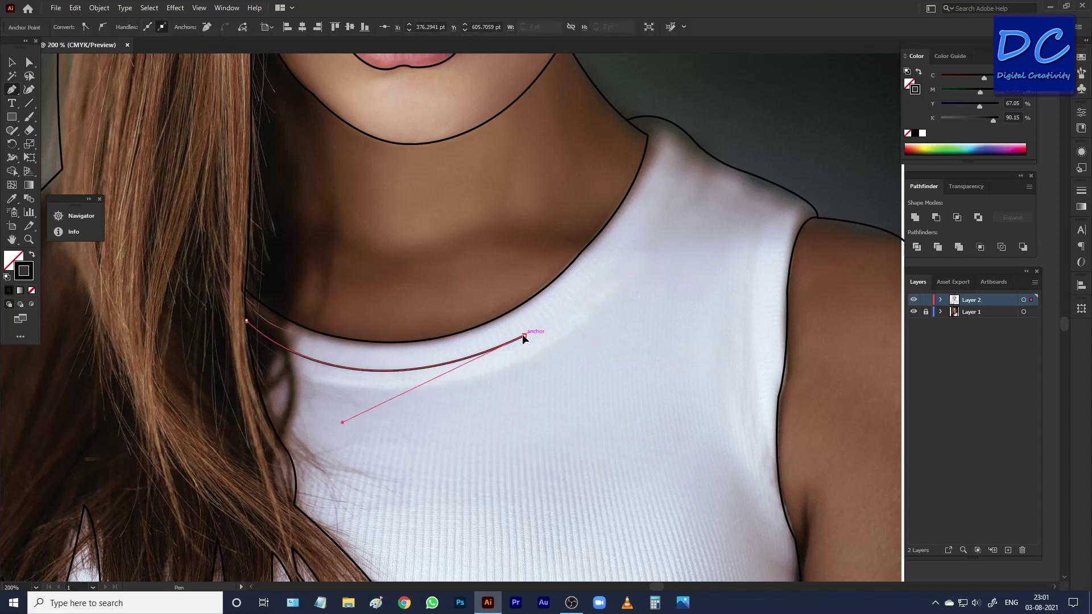
left_click_drag(630, 246, 631, 328)
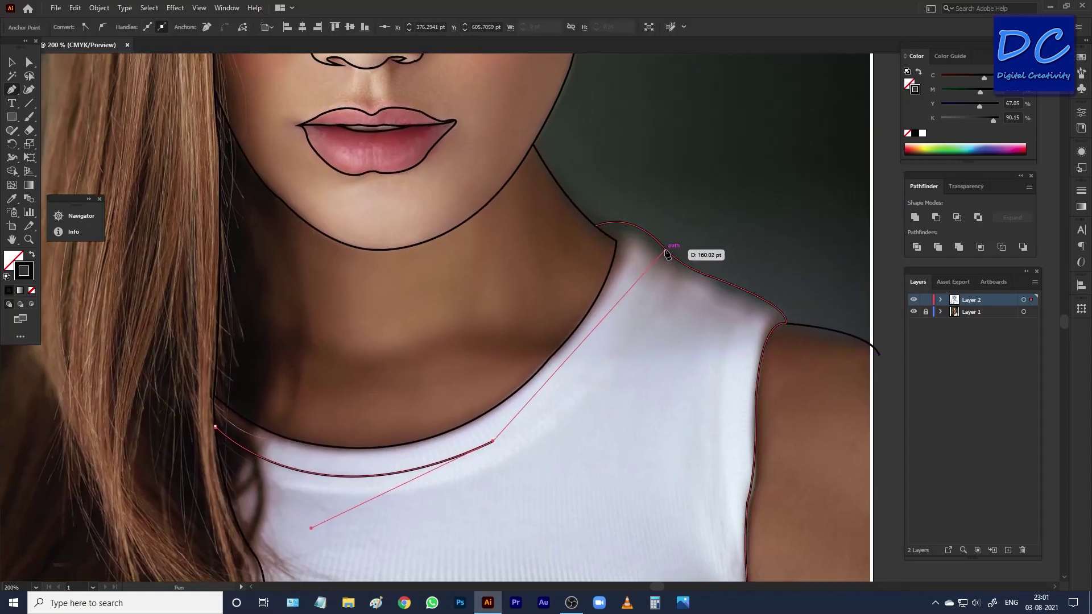
mouse_move(665, 249)
left_mouse_down()
mouse_move(685, 167)
mouse_move(719, 111)
left_mouse_up()
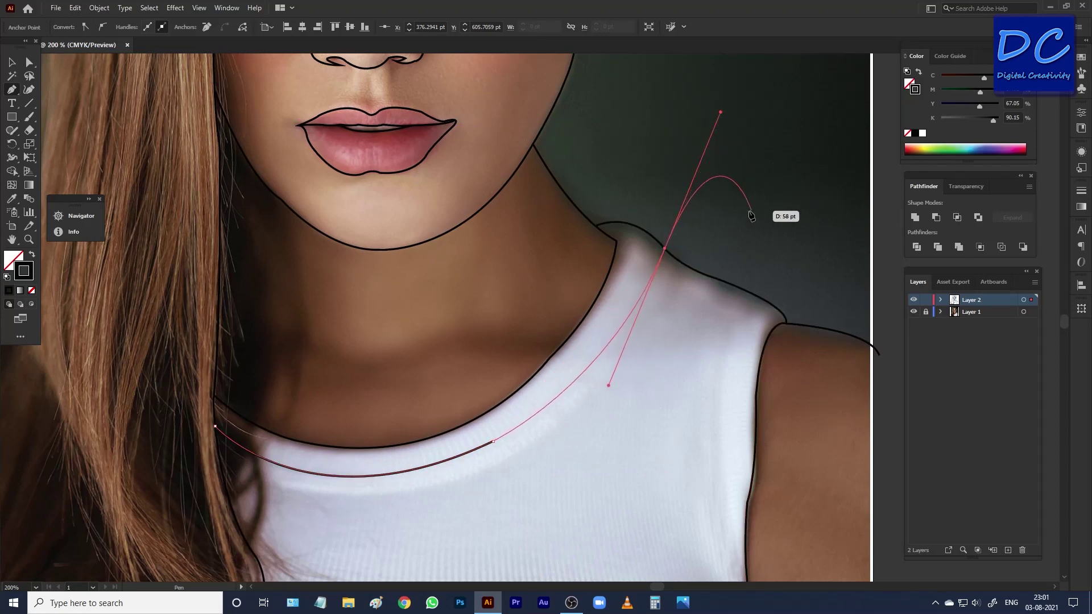
left_click(734, 231, "ctrl")
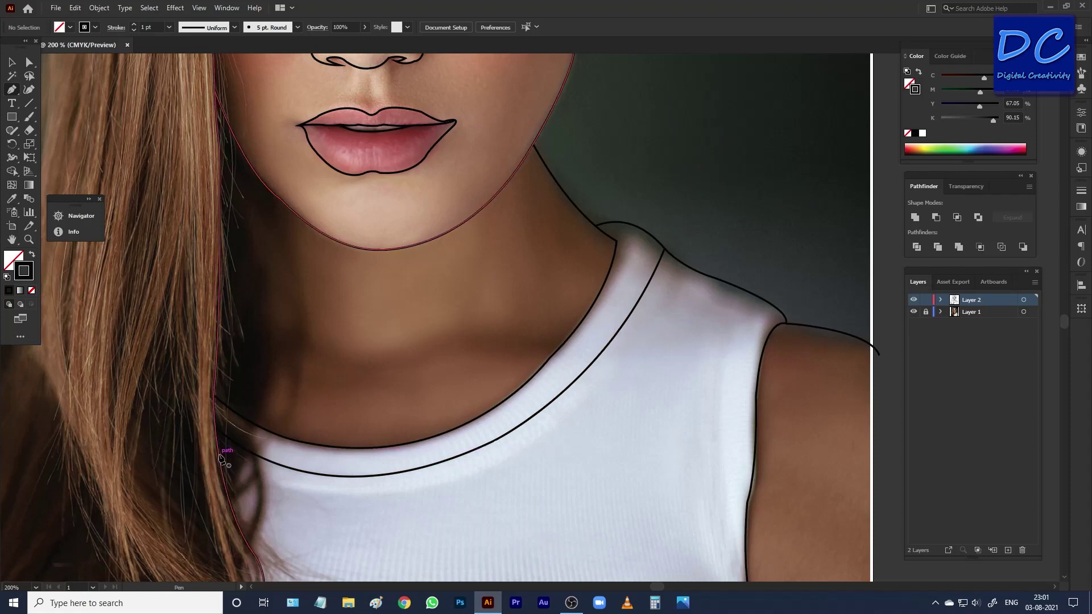
Draw a second, lower collar line from the hair edge up the neckline to the shoulder.
left_click(219, 455)
left_click_drag(405, 490, 519, 470)
left_click_drag(404, 490, 406, 492)
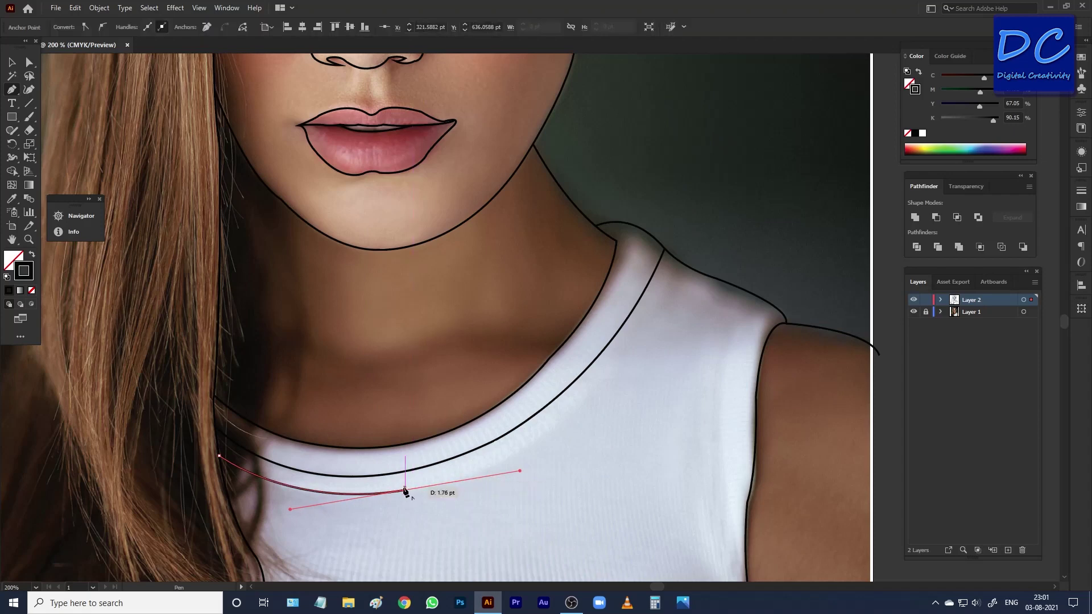
left_click_drag(537, 415, 405, 493)
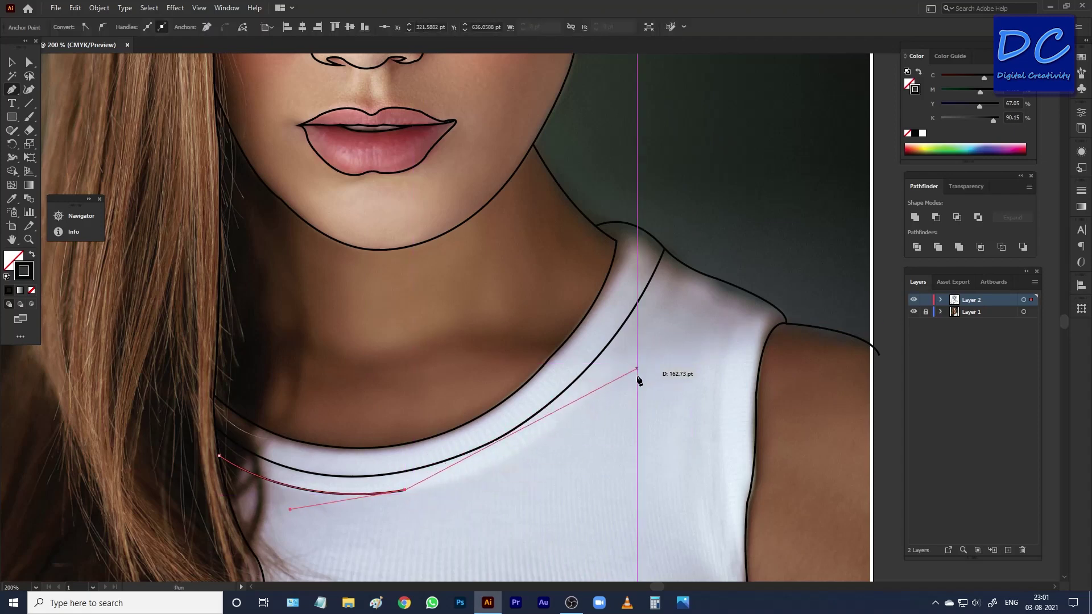
mouse_move(630, 351)
left_mouse_down()
mouse_move(698, 236)
mouse_move(722, 225)
mouse_move(676, 279)
mouse_move(707, 225)
left_mouse_up()
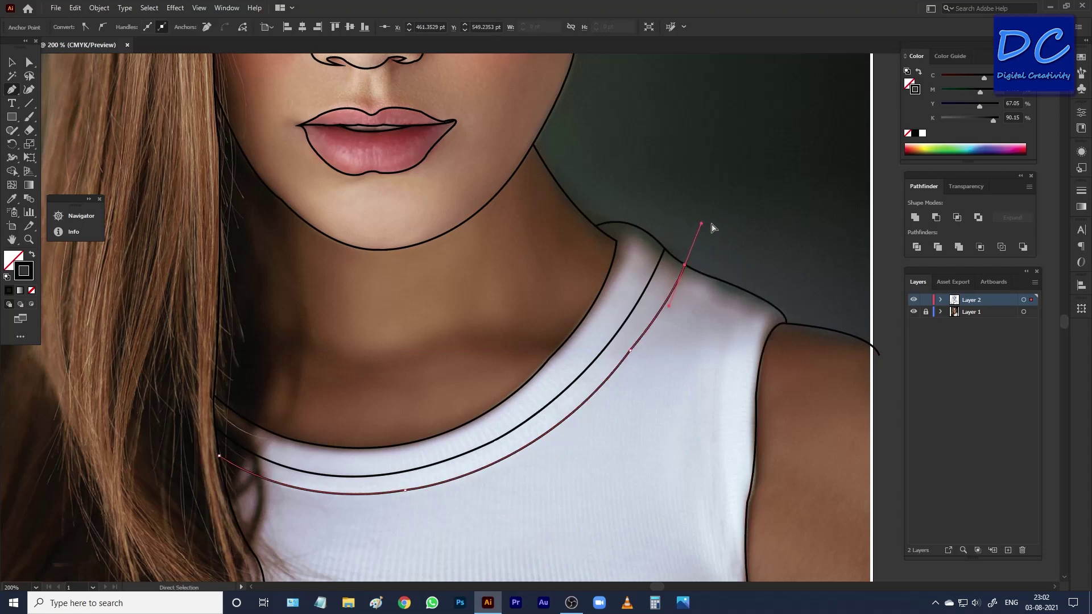
left_click(733, 226, "ctrl")
Zoom out and hide Layer 1's photo, leaving only the black line tracing.
scroll(731, 223, "down", 3)
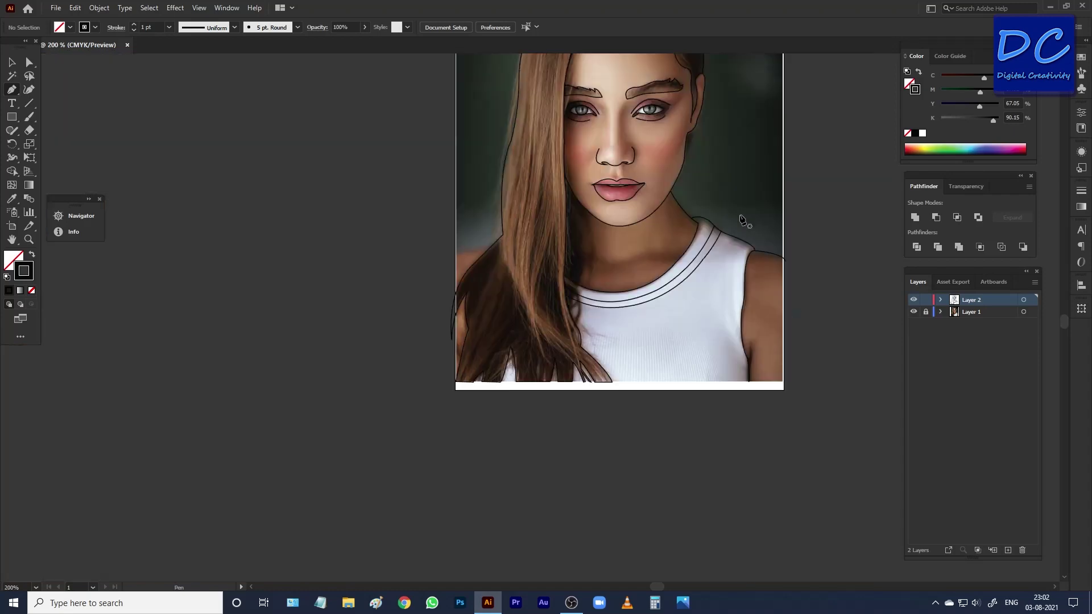
scroll(742, 225, "down", 1)
scroll(743, 303, "up", 2)
left_click_drag(746, 226, 655, 384)
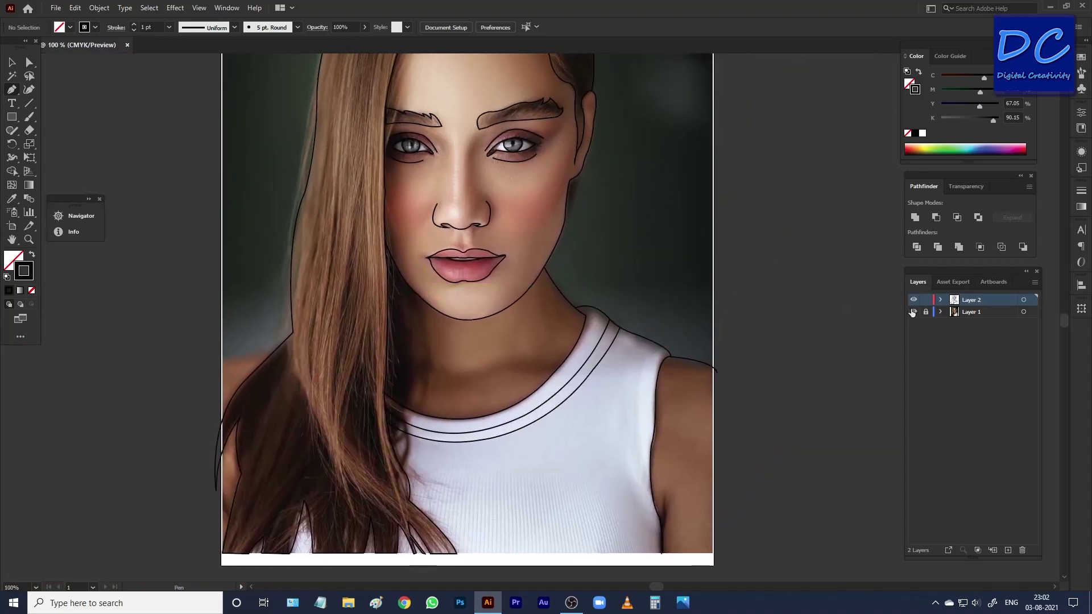
left_click(913, 312)
scroll(646, 266, "down", 3)
scroll(639, 264, "down", 1)
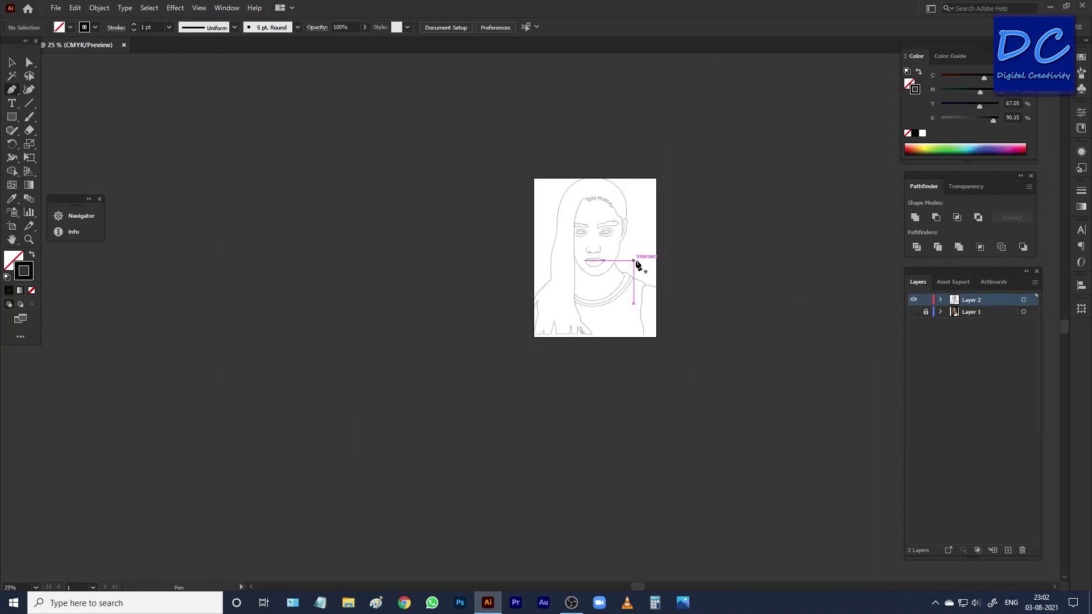
scroll(635, 262, "up", 2)
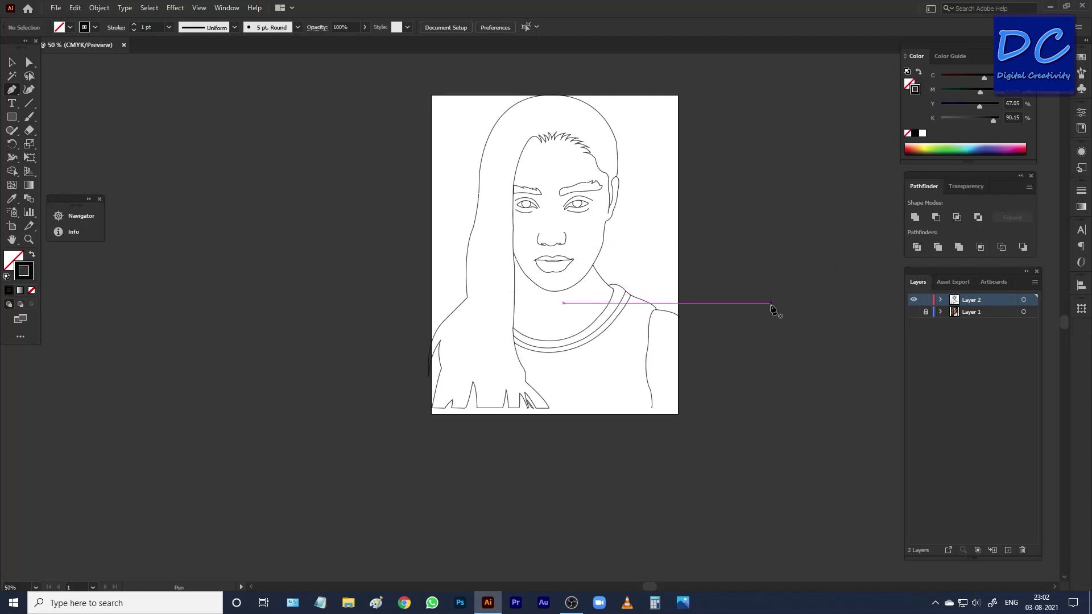
Export As a JPEG to the Desktop with the file name 'LineArt'.
left_click(56, 7)
mouse_move(77, 229)
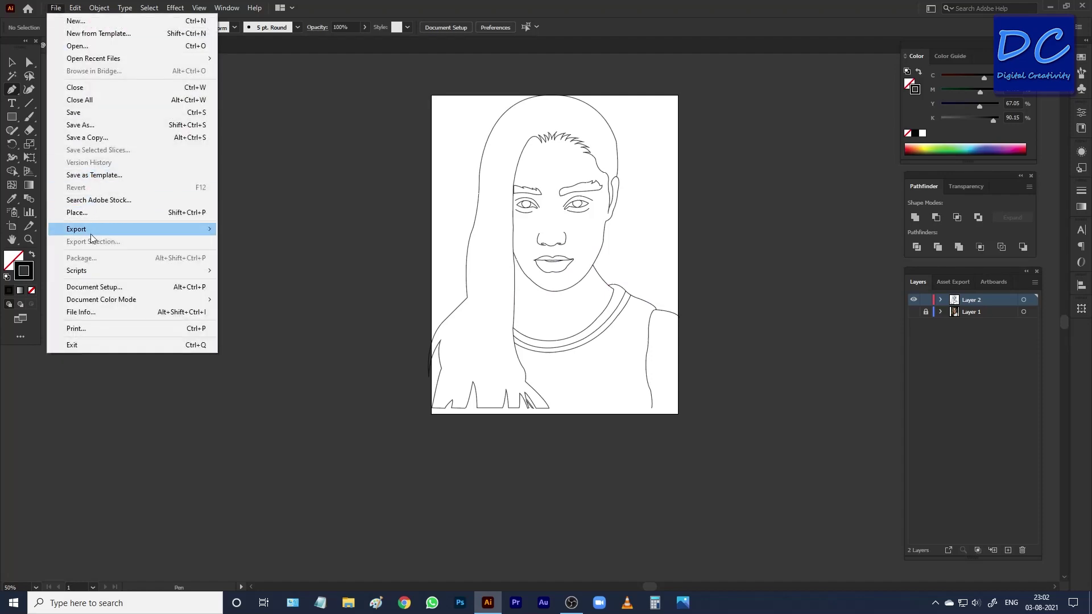
left_click(259, 247)
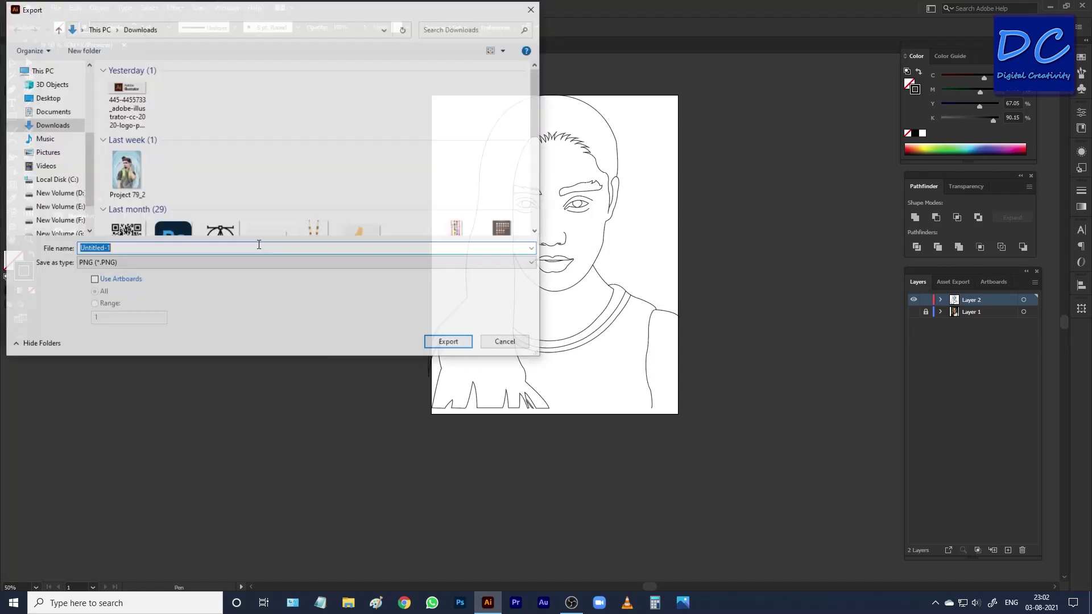
left_click(142, 266)
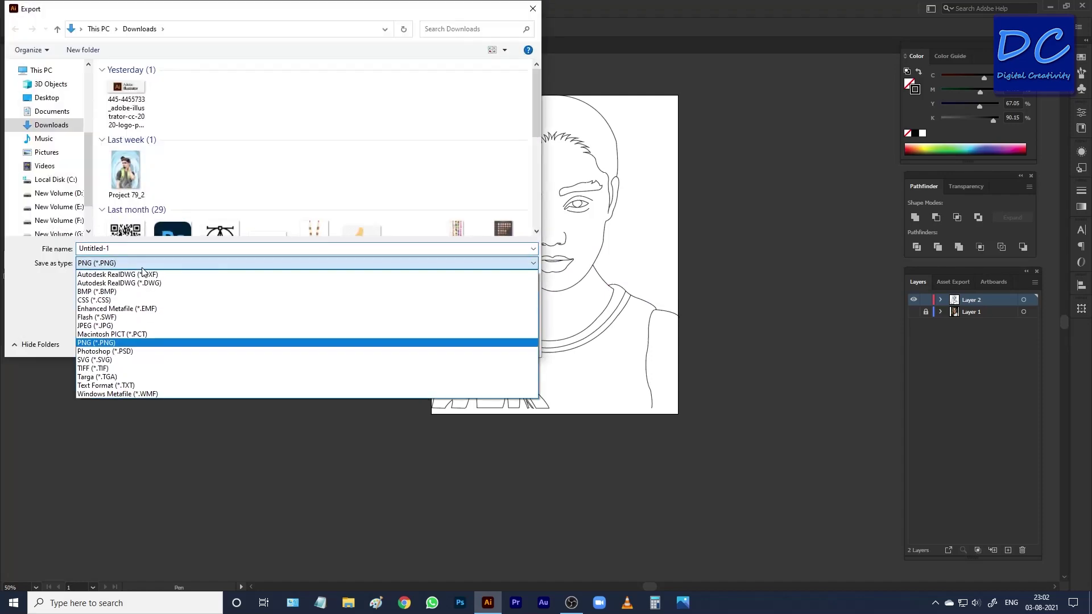
left_click(128, 325)
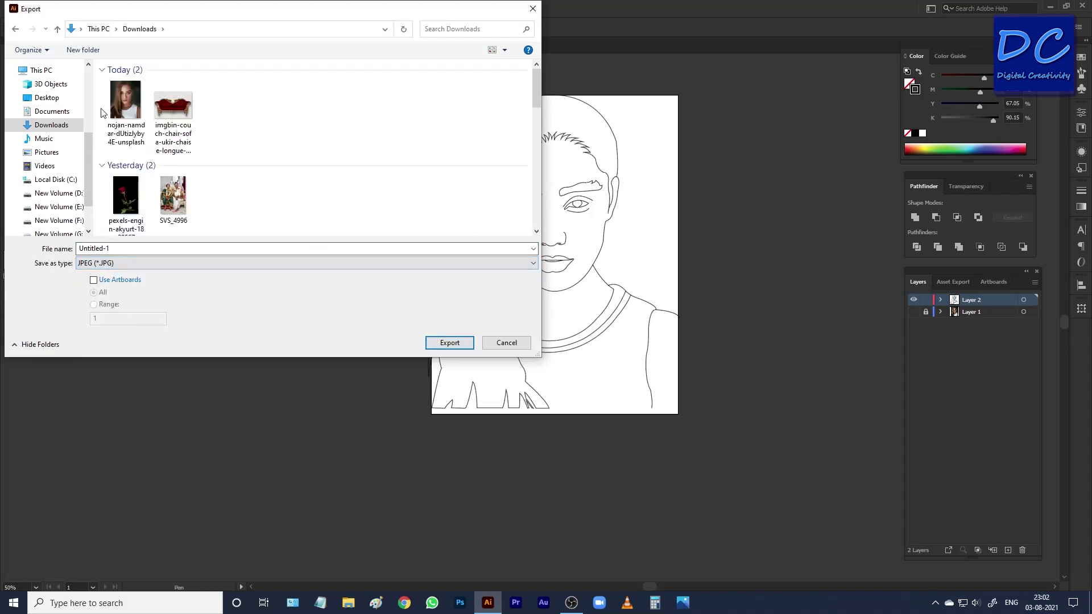
left_click(59, 99)
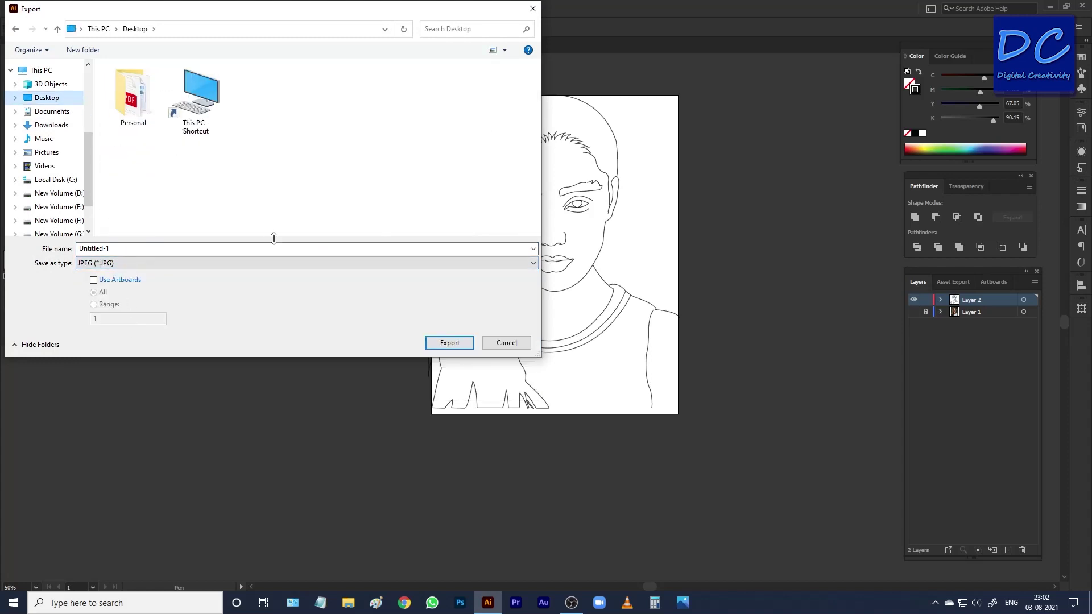
double_click(129, 249)
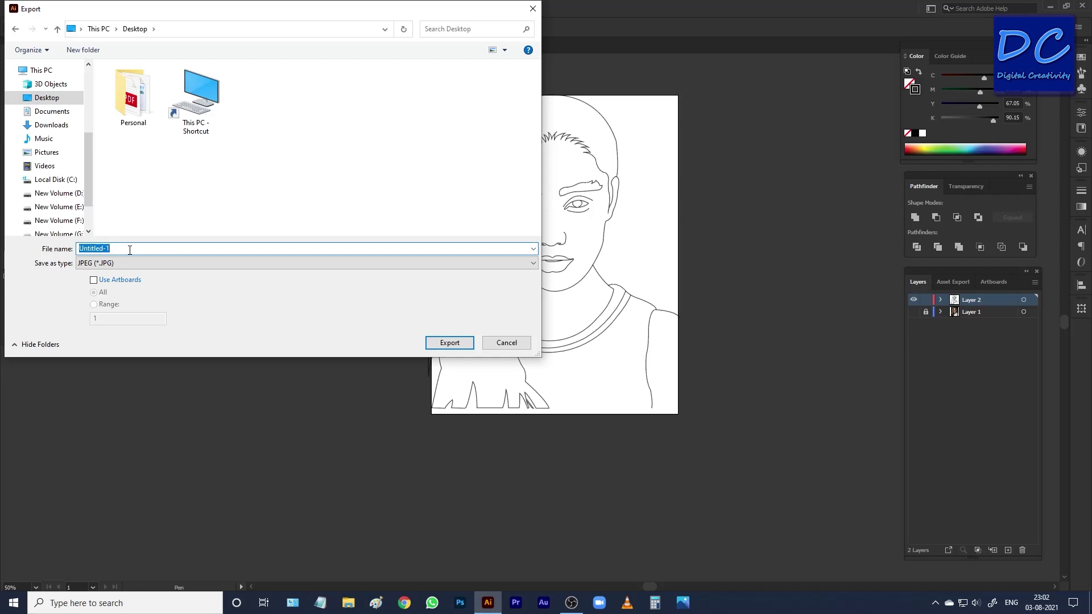
type("Line")
type("Art")
Confirm the export with RGB colour model and High (300 ppi) resolution JPEG options.
key("Return")
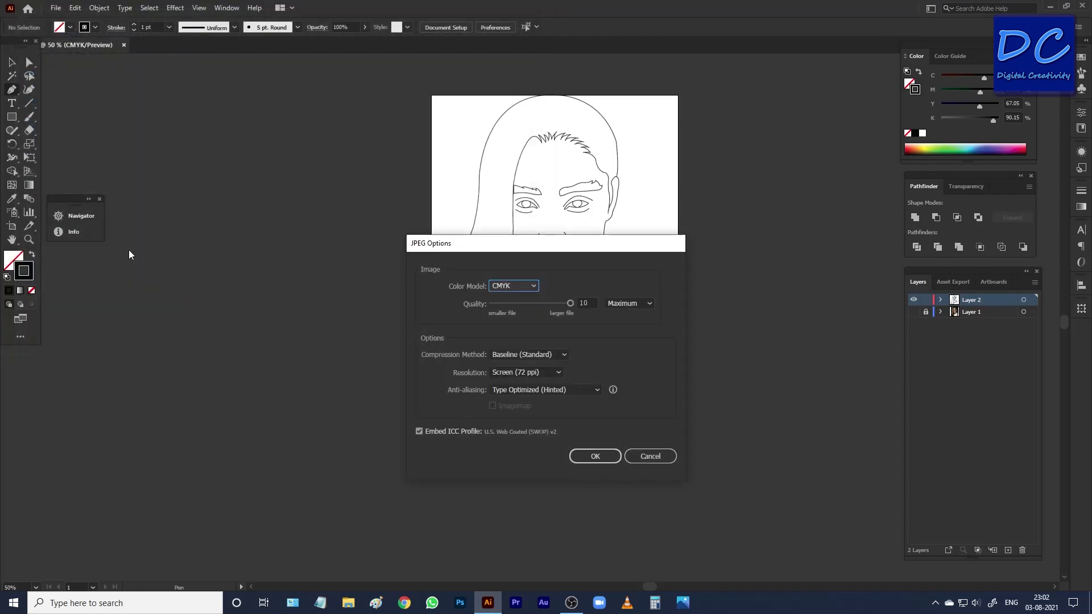
left_click(506, 286)
left_click(506, 296)
left_click(551, 373)
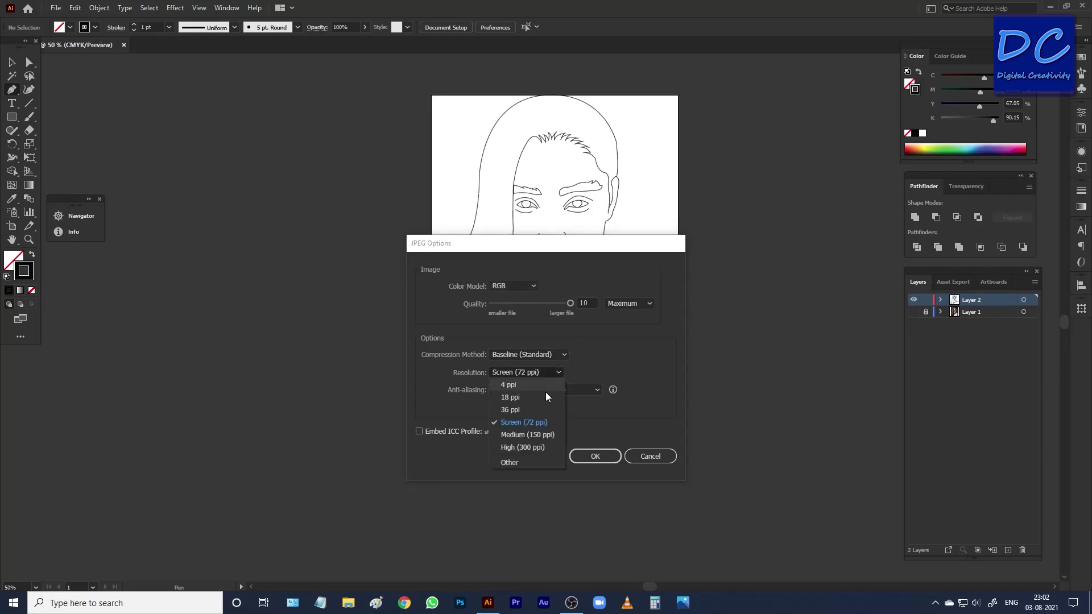
left_click(534, 449)
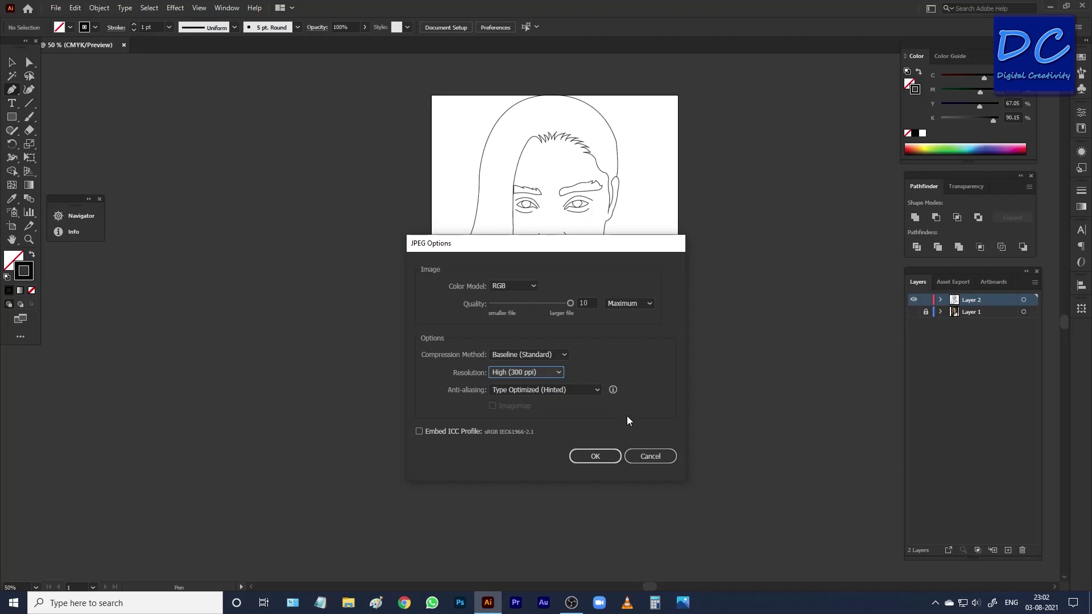
left_click(602, 456)
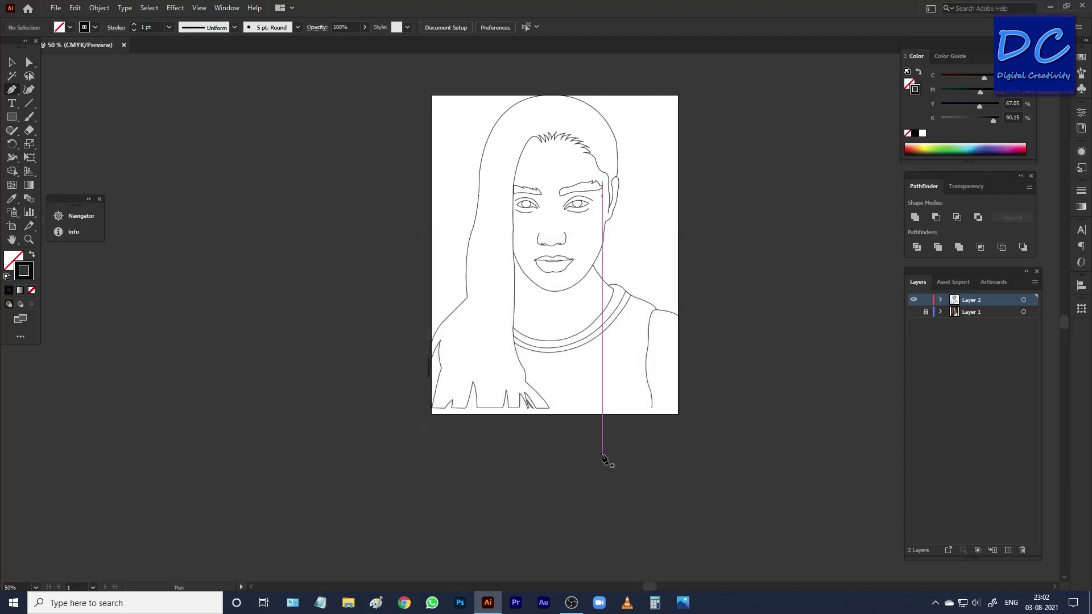